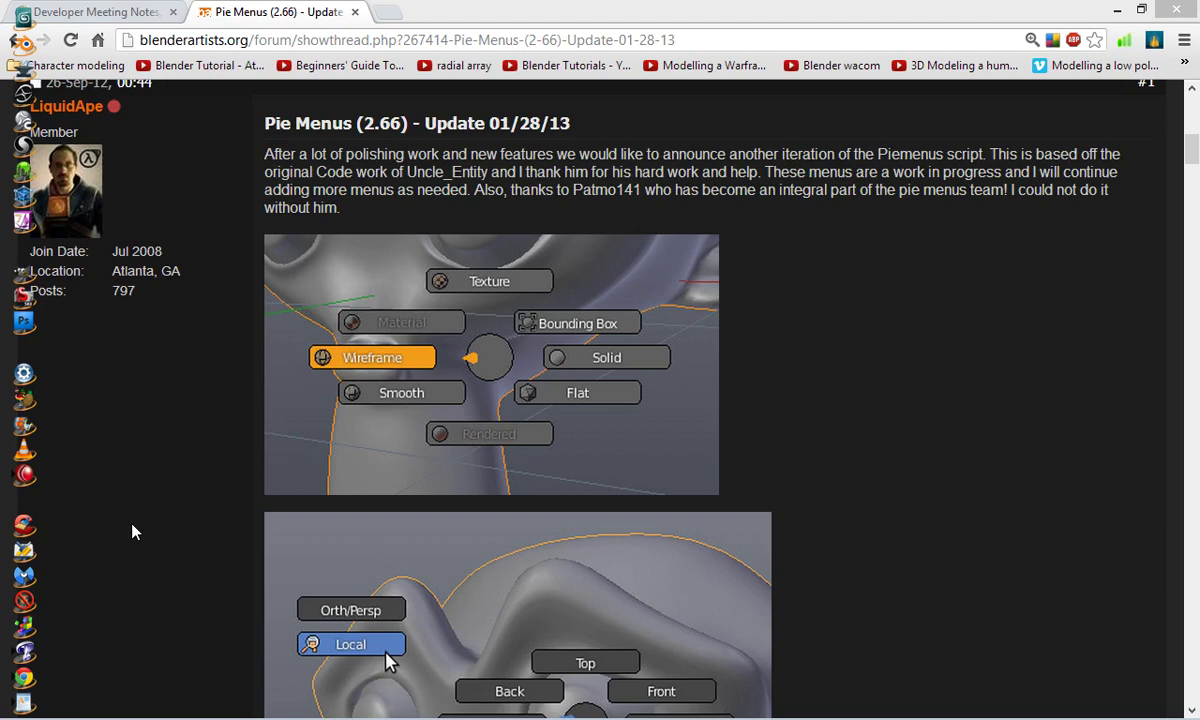
# Focus Chrome and switch to the January 27, 2013 BlenderNation Developer Meeting Notes tab
pyautogui.click(135, 531)
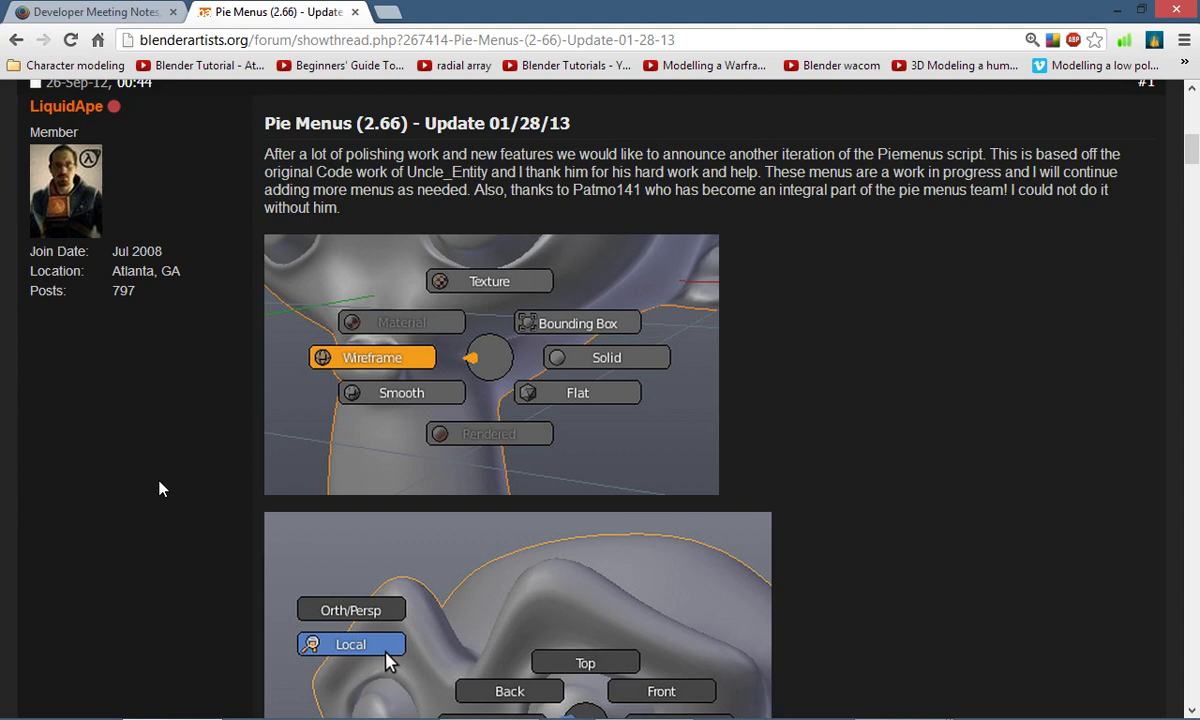
pyautogui.click(128, 12)
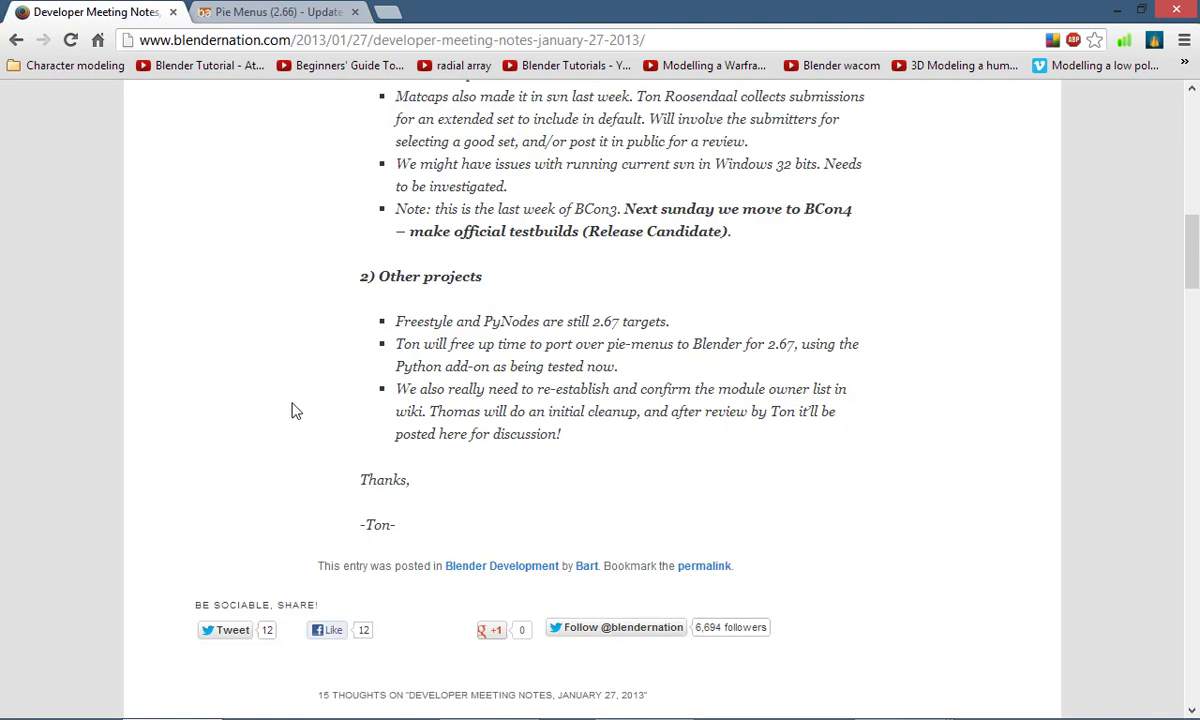
# Read the notes' pie-menus-for-2.67 mention, then return to the Pie Menus (2.66) - Update thread
pyautogui.scroll(7, 295, 410)
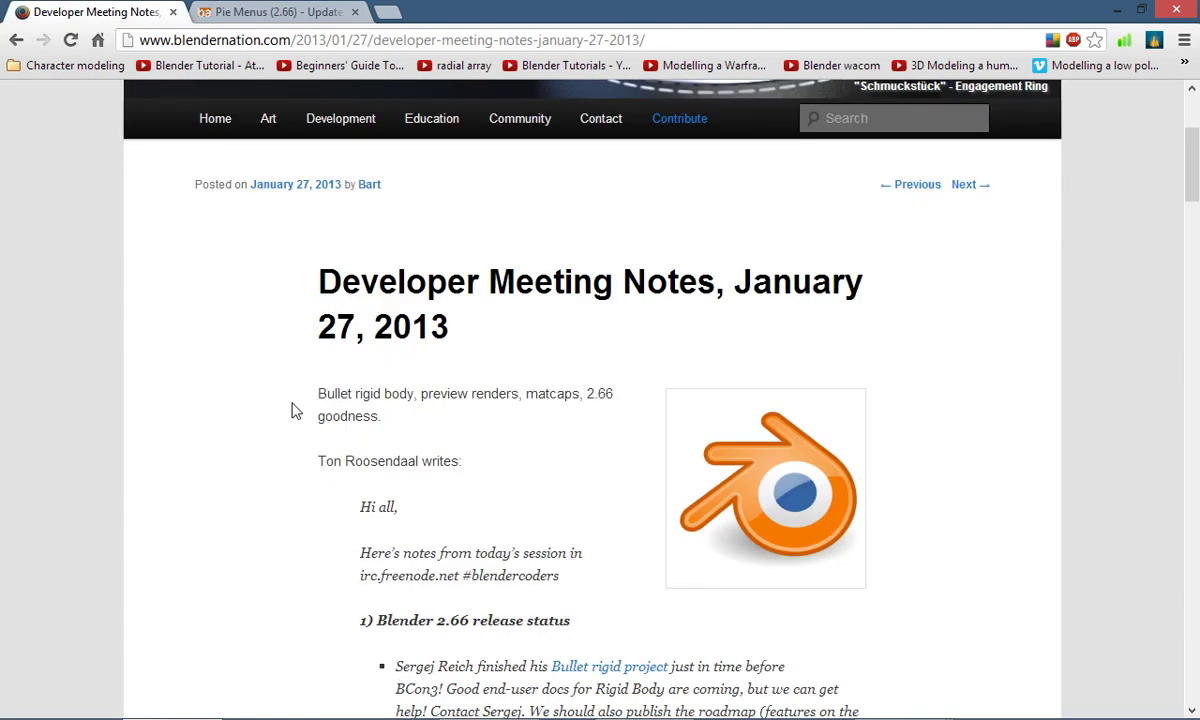
pyautogui.scroll(-7, 293, 410)
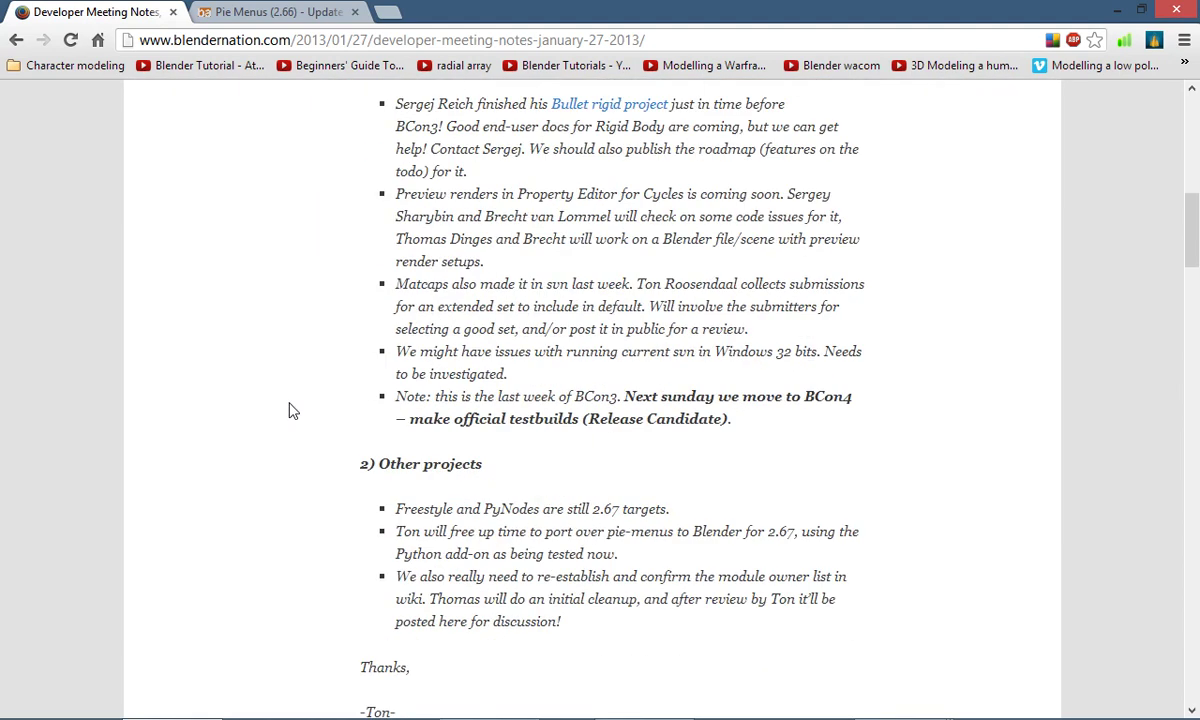
pyautogui.scroll(1, 291, 408)
pyautogui.scroll(-2, 289, 408)
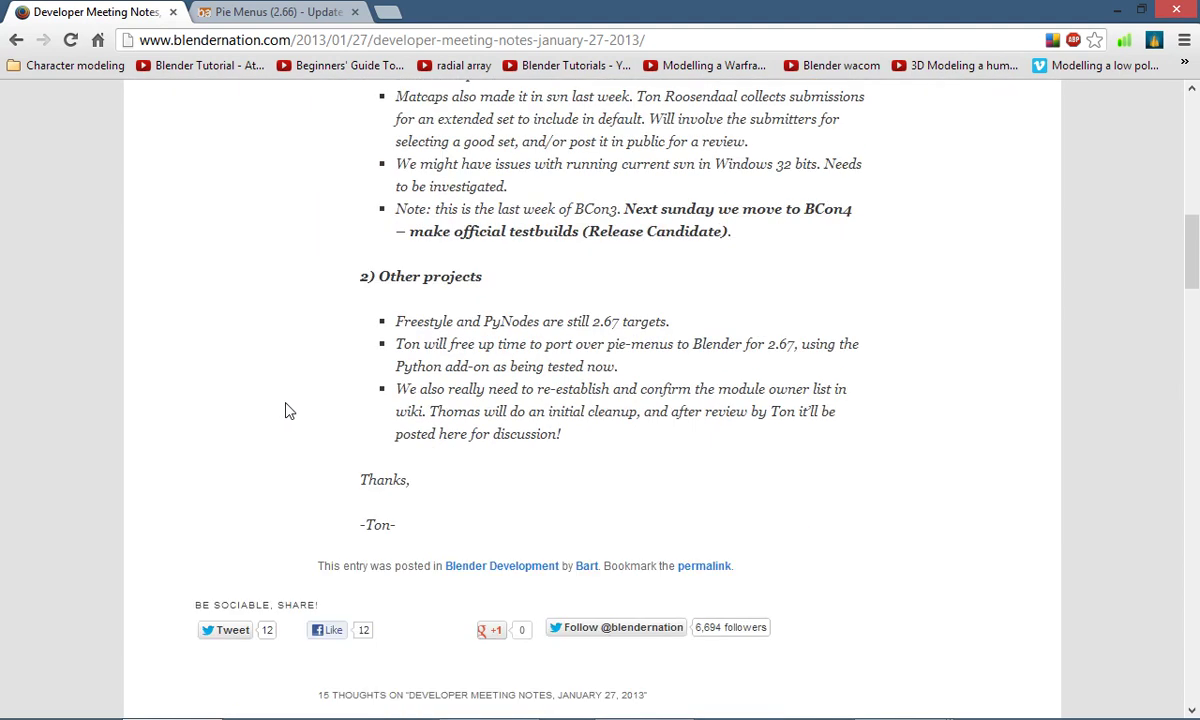
pyautogui.scroll(-1, 288, 410)
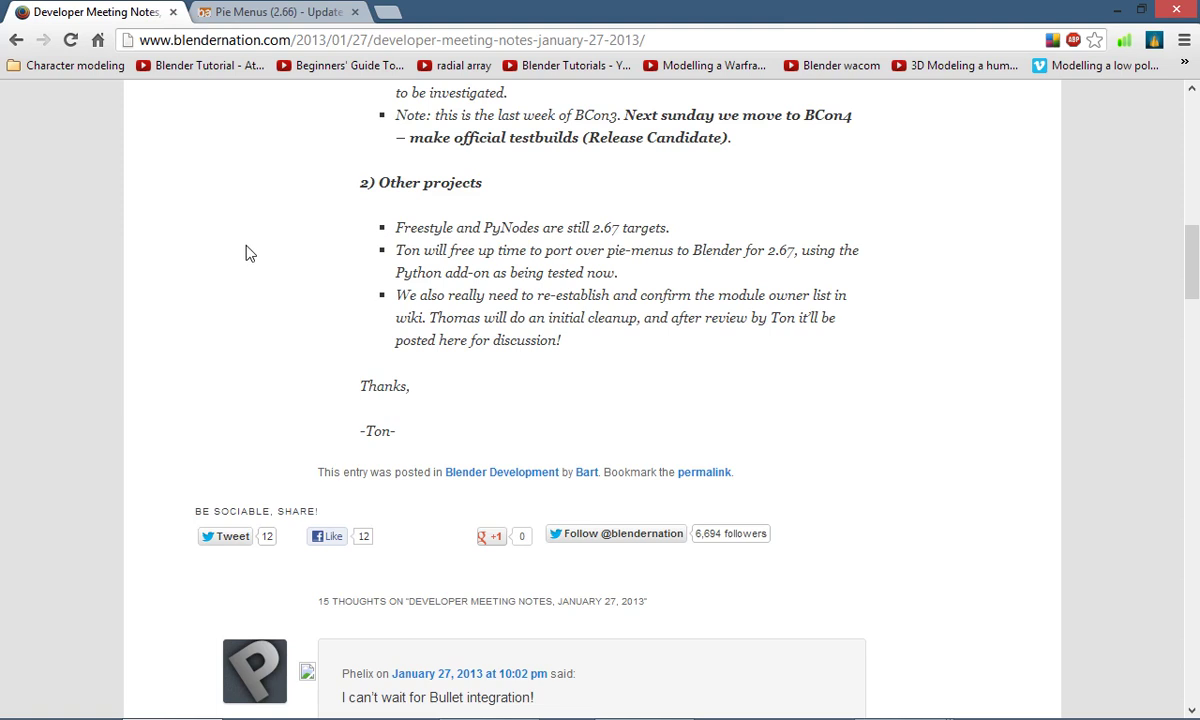
pyautogui.scroll(15, 250, 432)
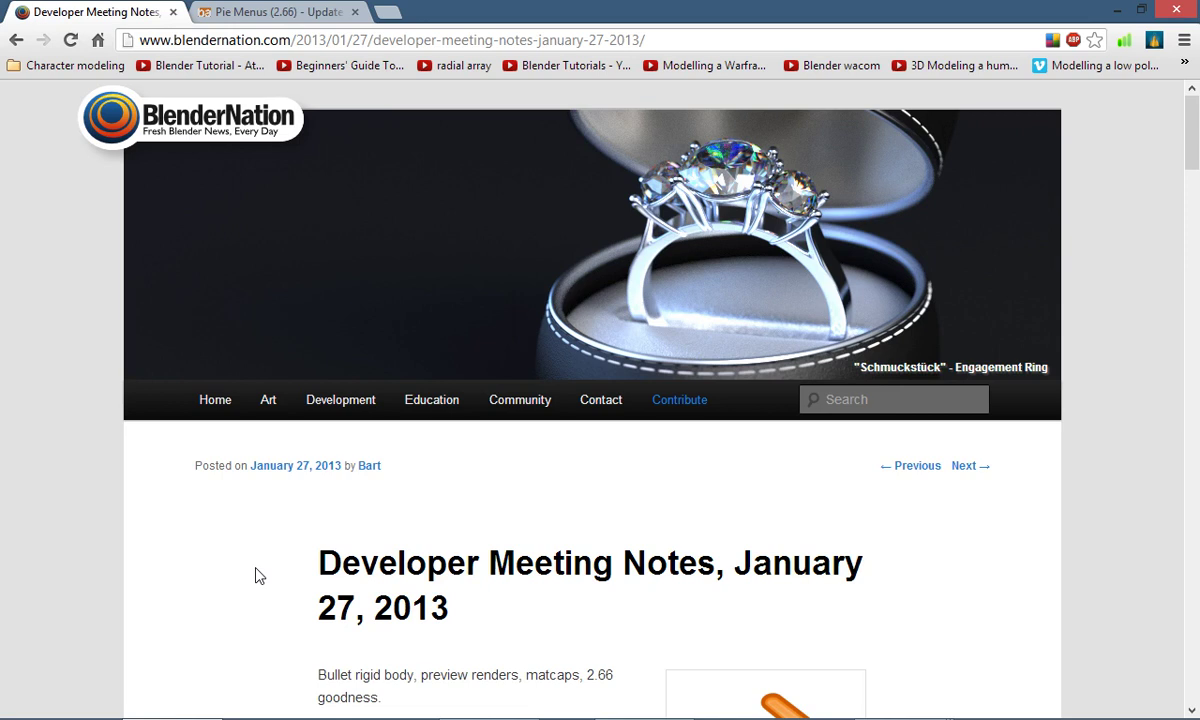
pyautogui.scroll(-2, 255, 575)
pyautogui.scroll(-1, 255, 575)
pyautogui.scroll(3, 255, 575)
pyautogui.click(253, 13)
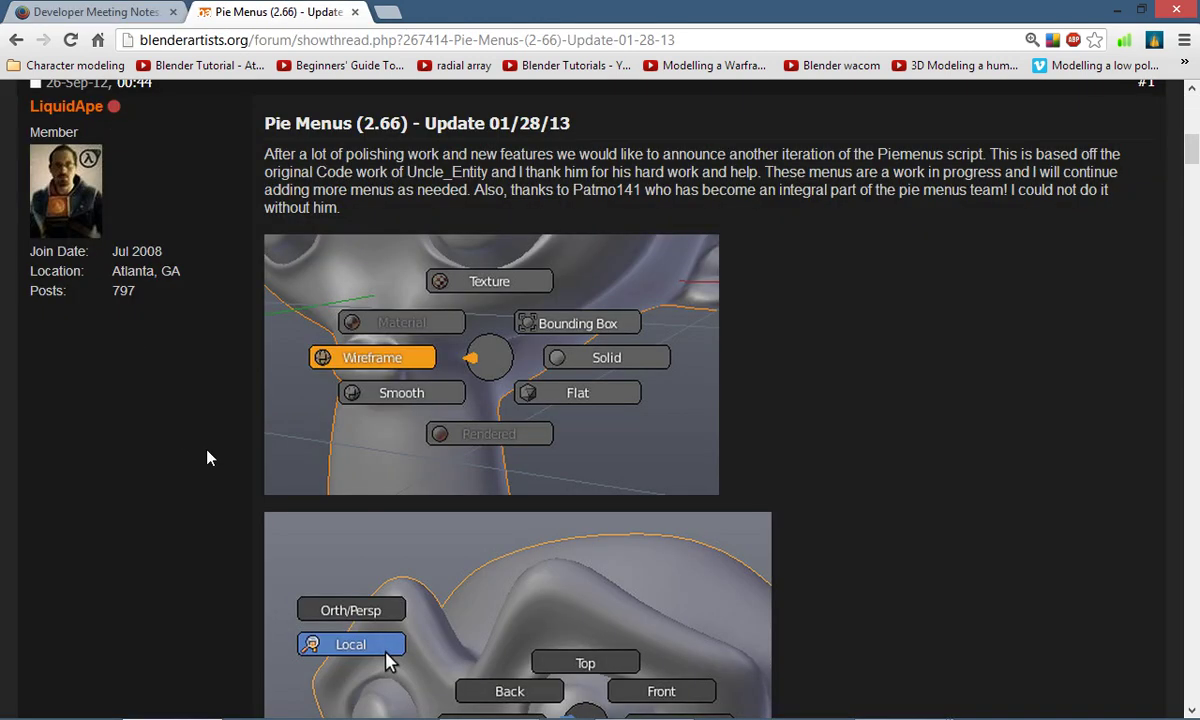
pyautogui.scroll(2, 263, 465)
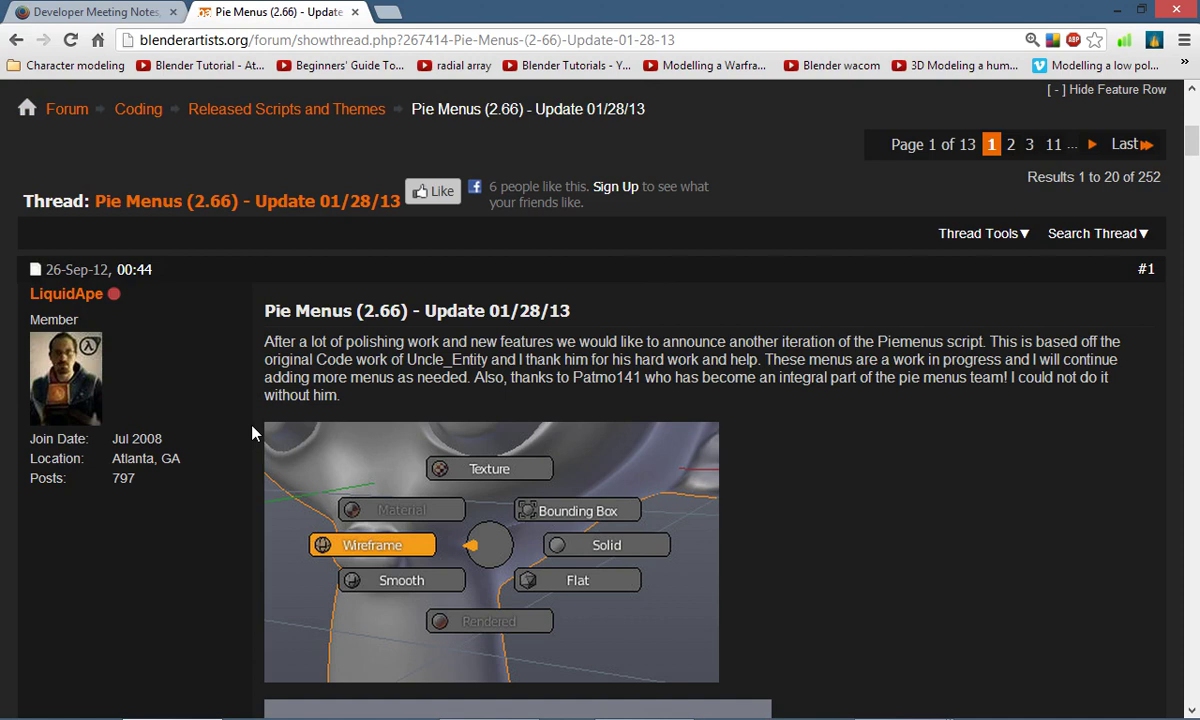
pyautogui.scroll(4, 252, 432)
pyautogui.scroll(-4, 252, 430)
pyautogui.scroll(-2, 251, 393)
pyautogui.scroll(-2, 251, 393)
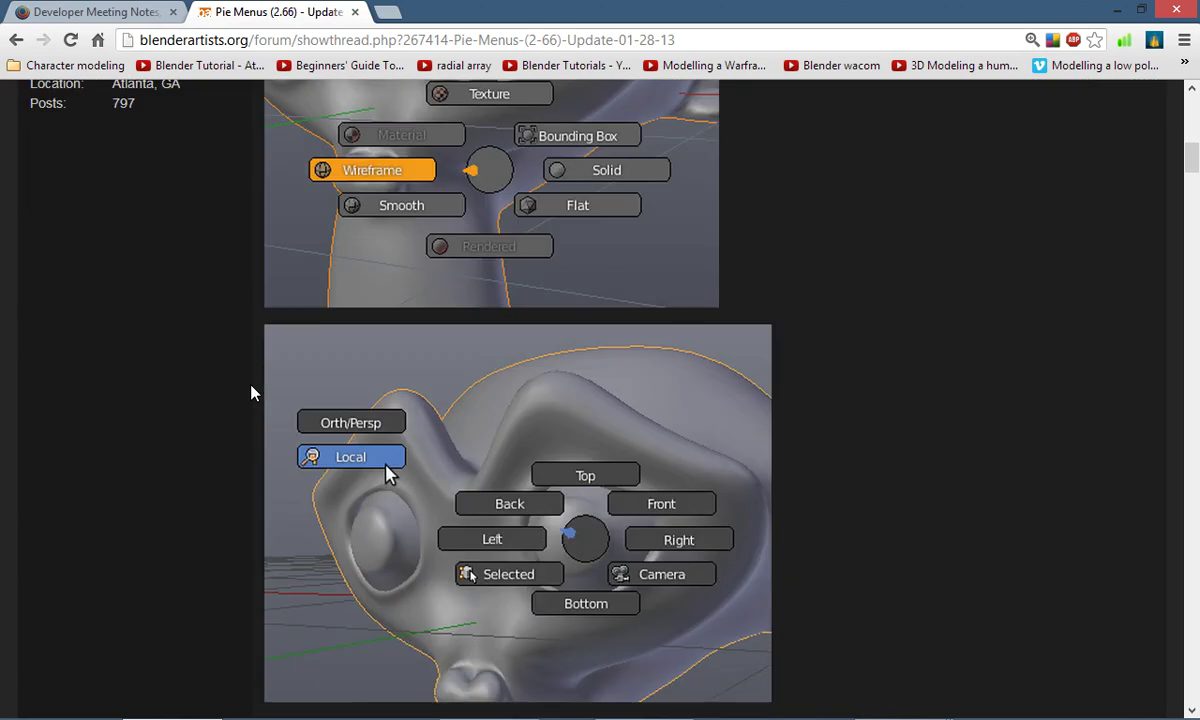
pyautogui.scroll(-1, 251, 393)
pyautogui.scroll(2, 251, 393)
pyautogui.scroll(-6, 251, 393)
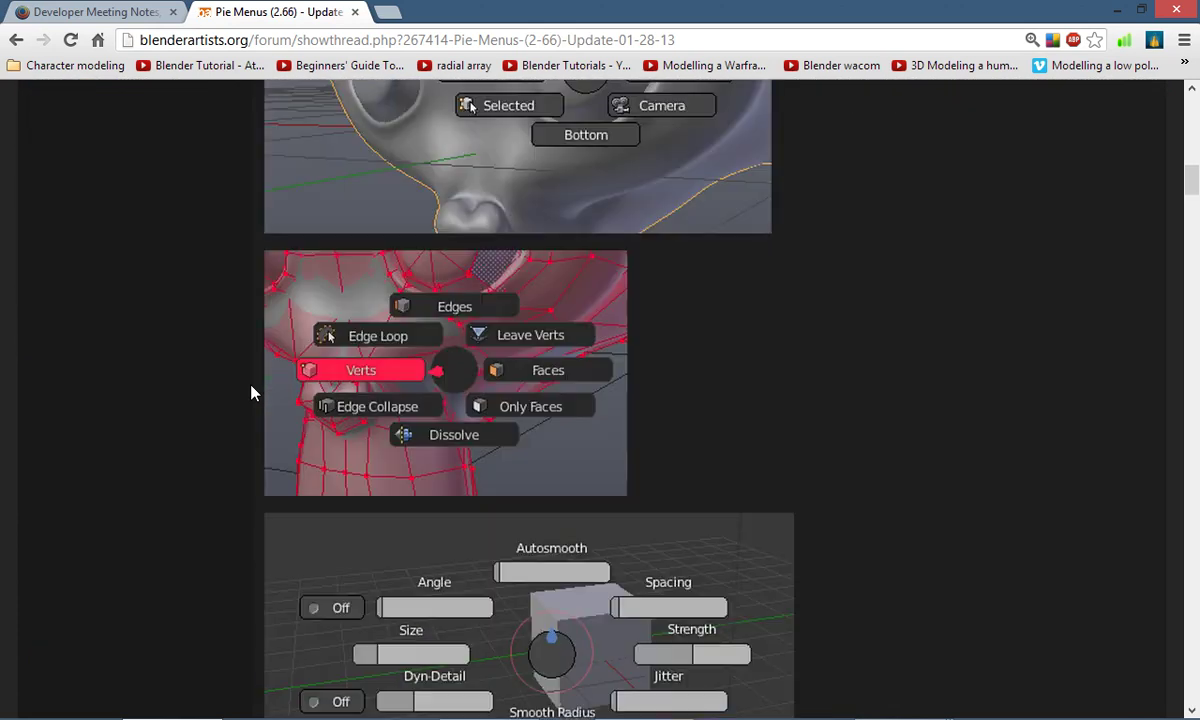
pyautogui.scroll(-6, 251, 393)
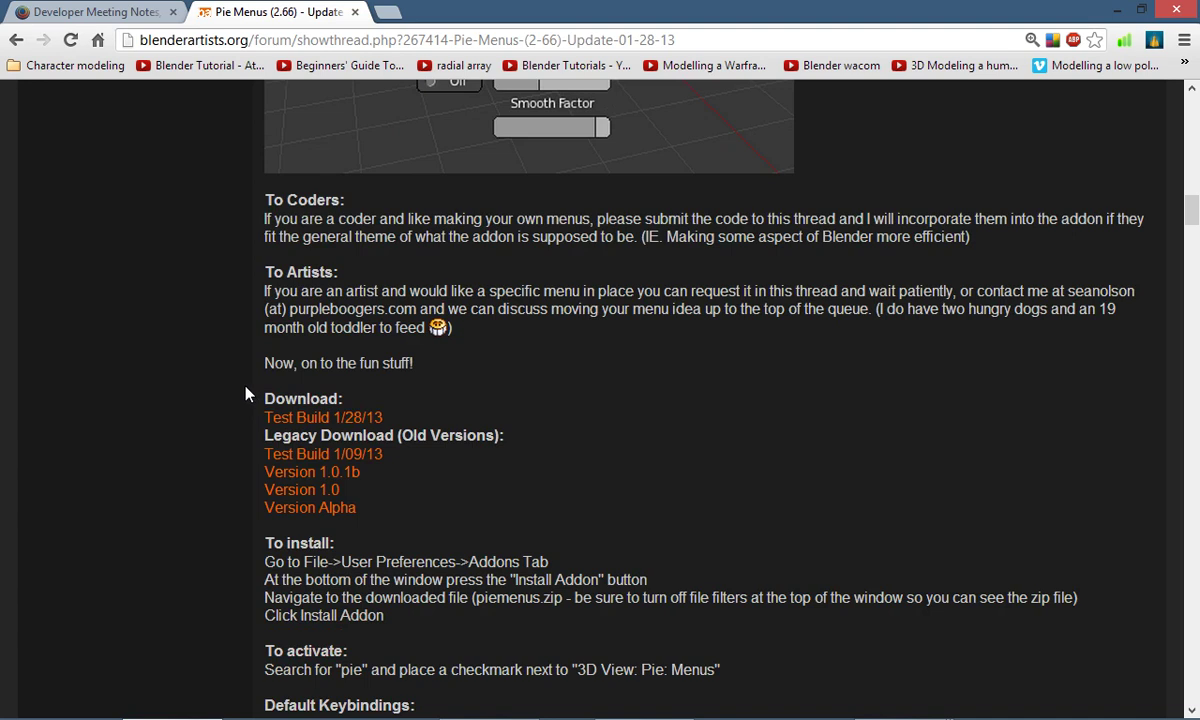
pyautogui.scroll(-1, 245, 390)
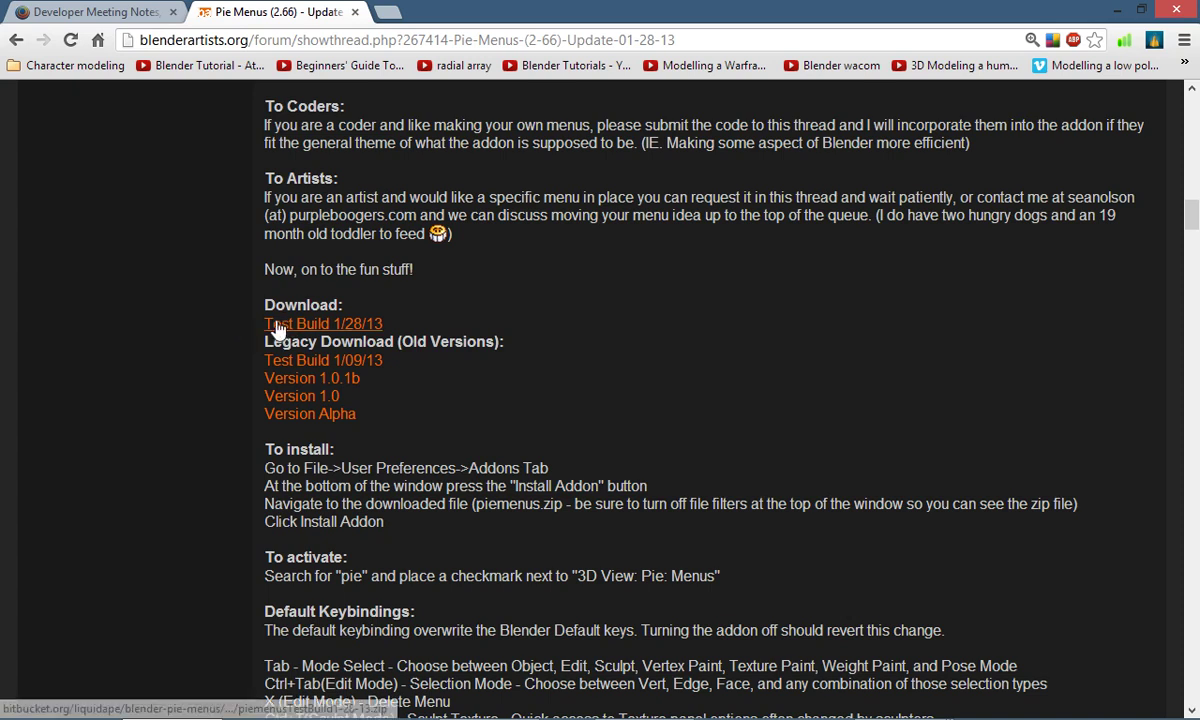
pyautogui.scroll(10, 229, 355)
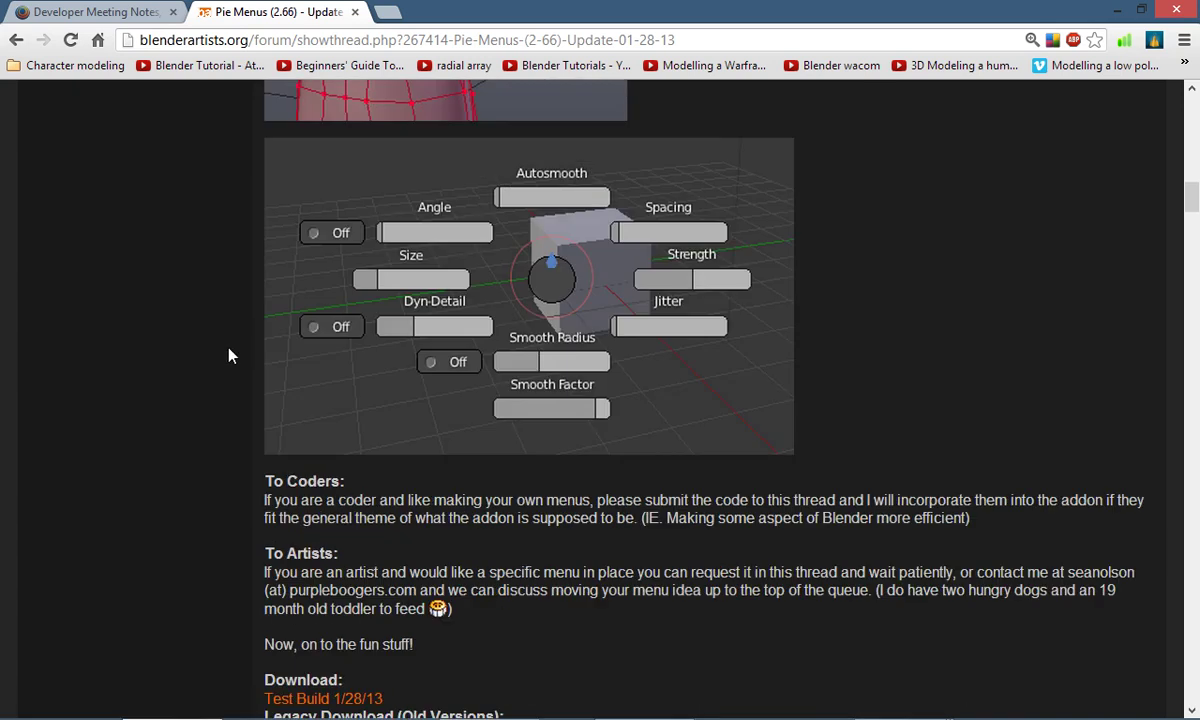
pyautogui.scroll(5, 213, 366)
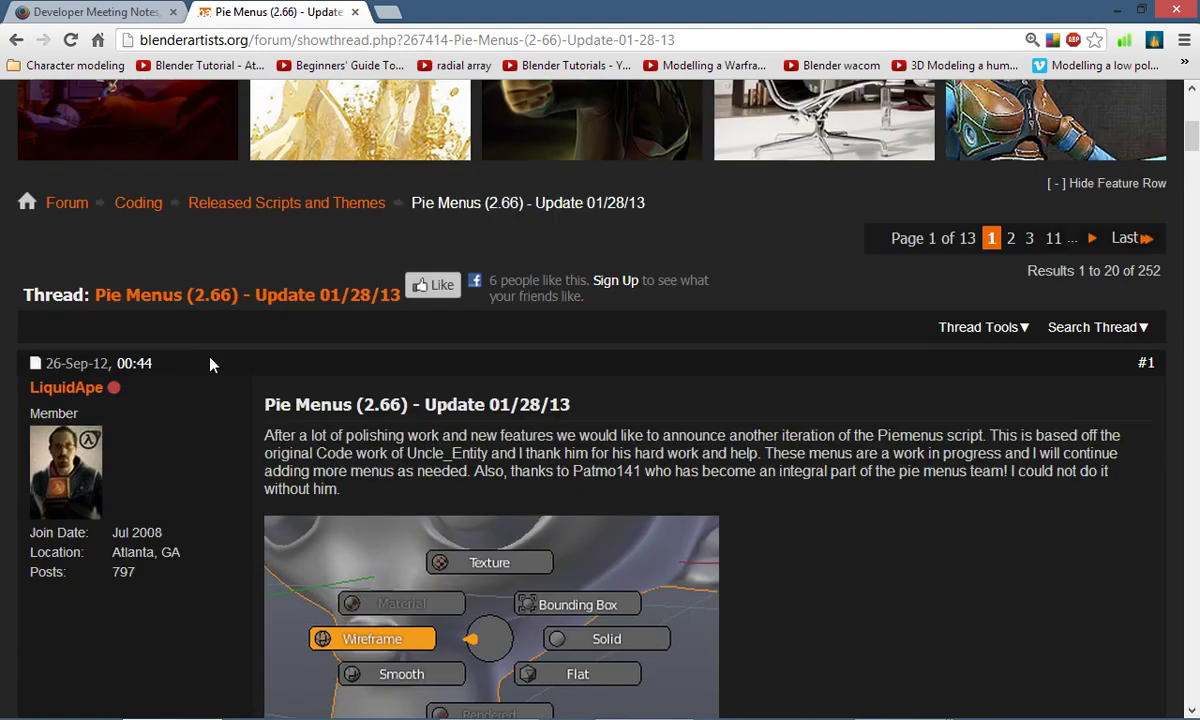
pyautogui.moveTo(877, 703)
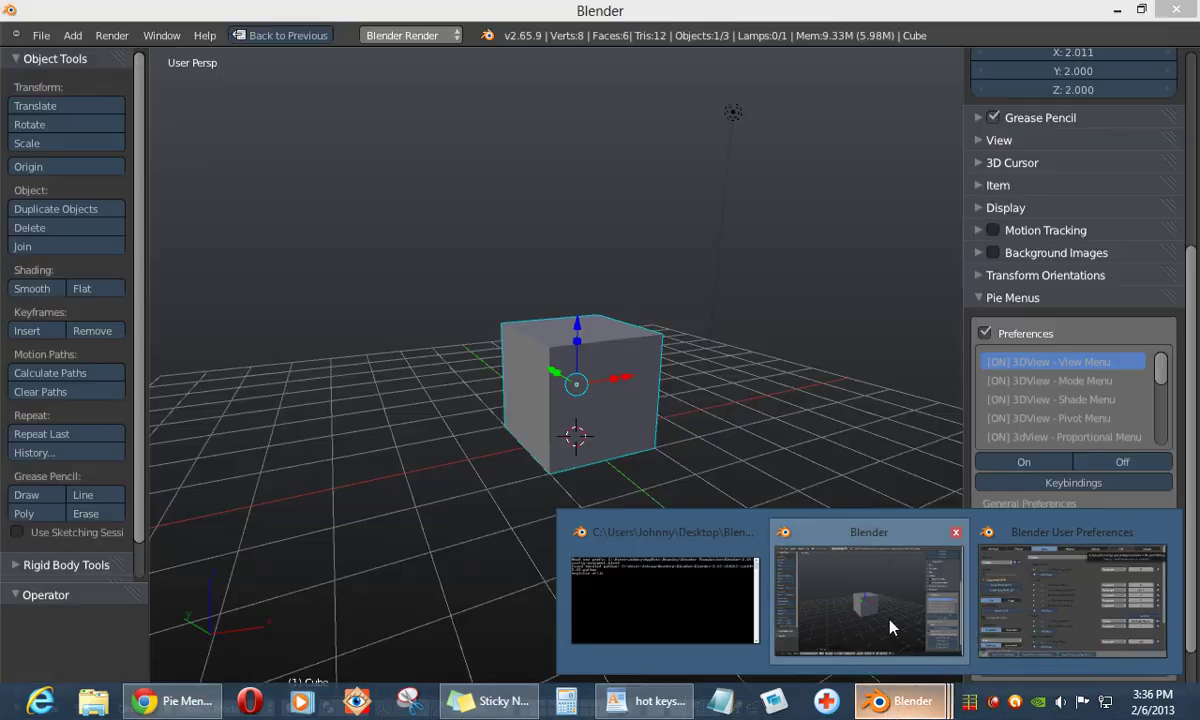
# Bring the main Blender window forward and close the separate User Preferences window
pyautogui.click(832, 581)
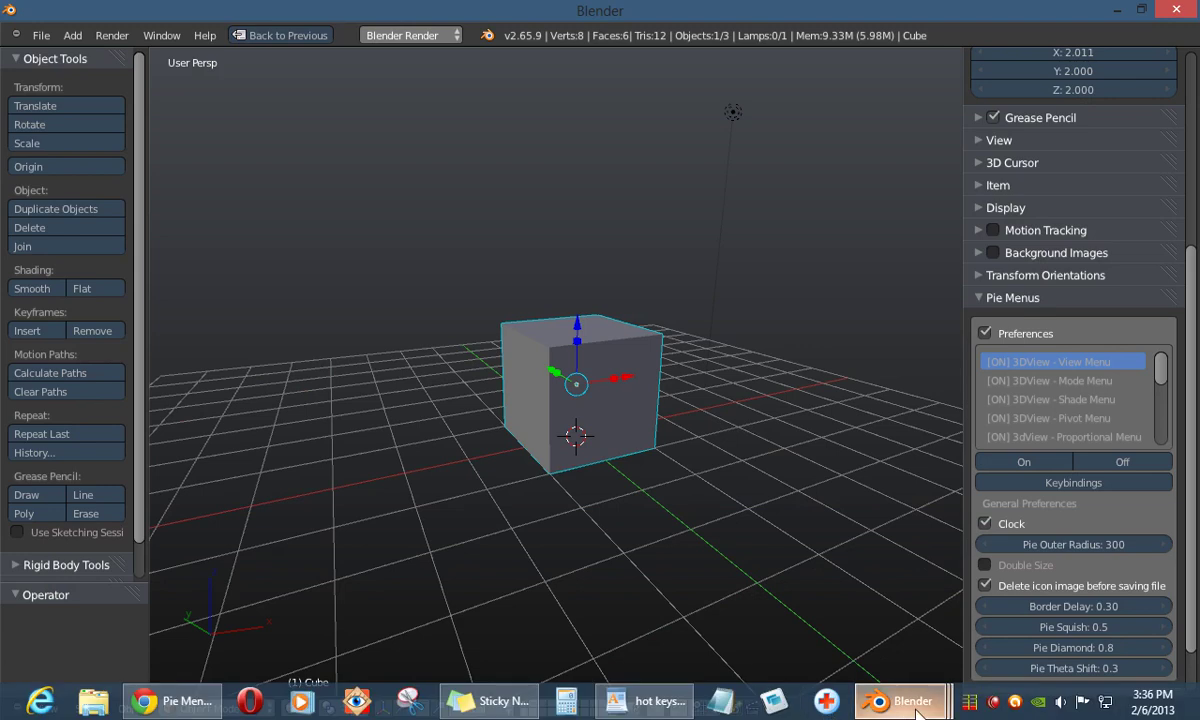
pyautogui.moveTo(916, 712)
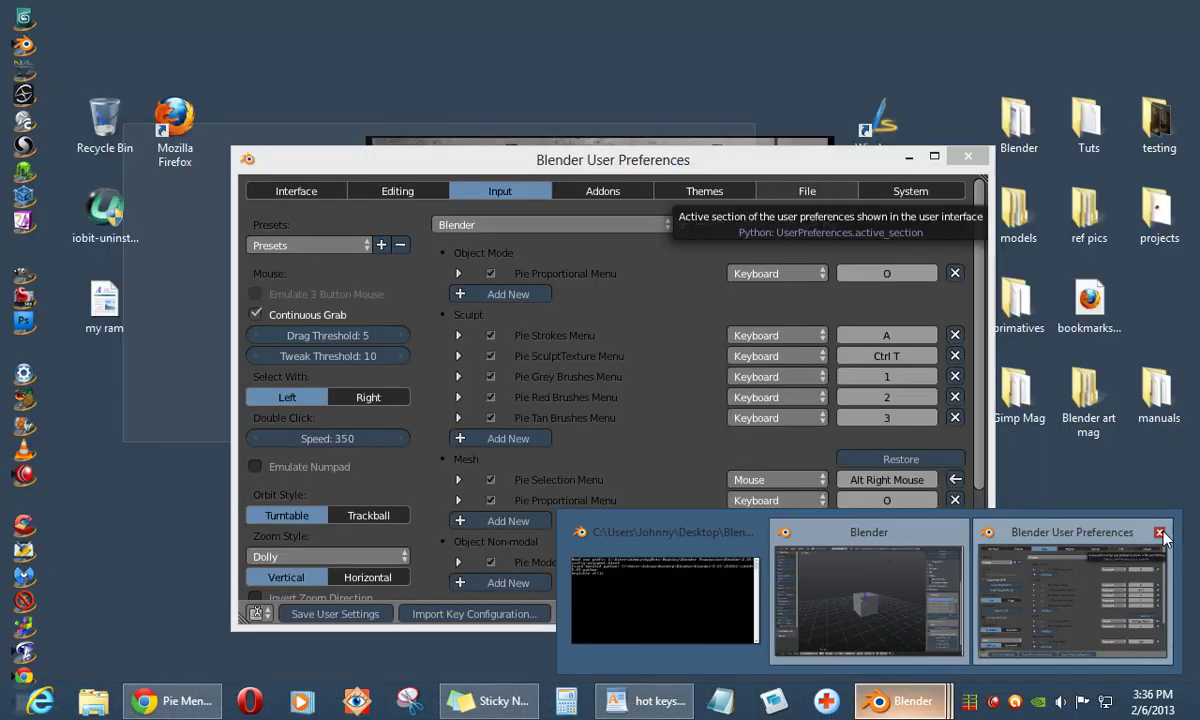
pyautogui.click(1160, 535)
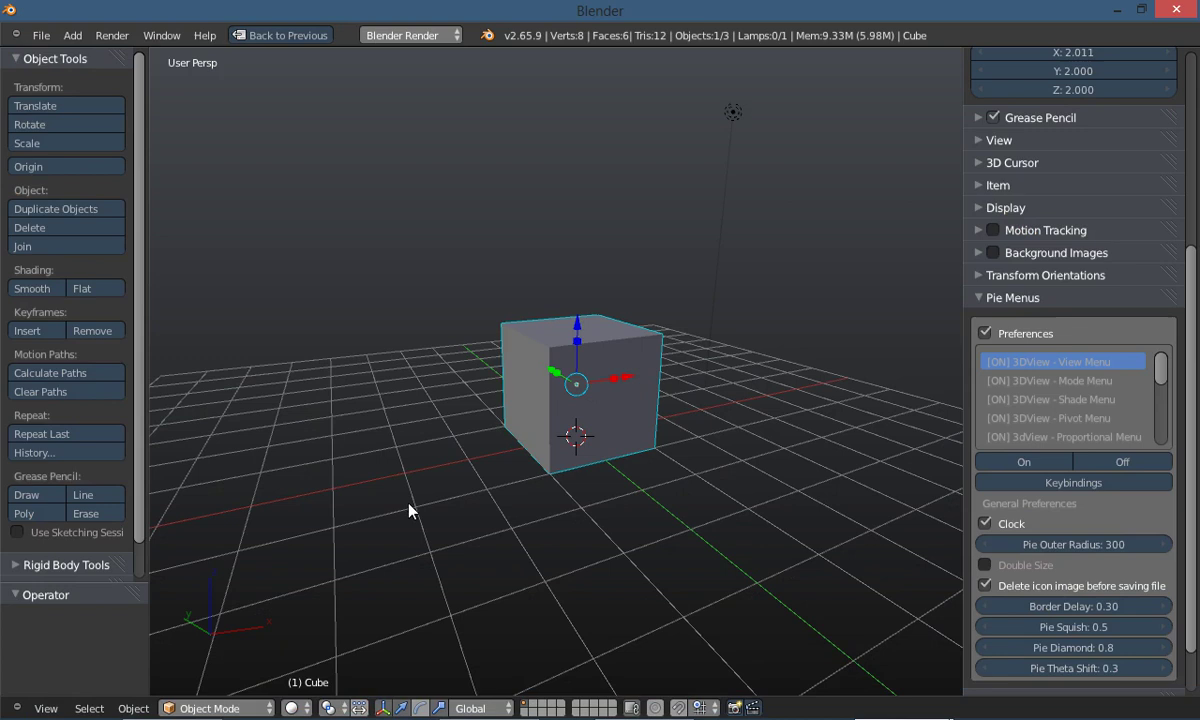
# Zoom and orbit the viewport slightly around the cube
pyautogui.scroll(-2, 412, 501)
pyautogui.moveTo(413, 483); pyautogui.dragTo(423, 466, button='middle')
pyautogui.scroll(3, 423, 472)
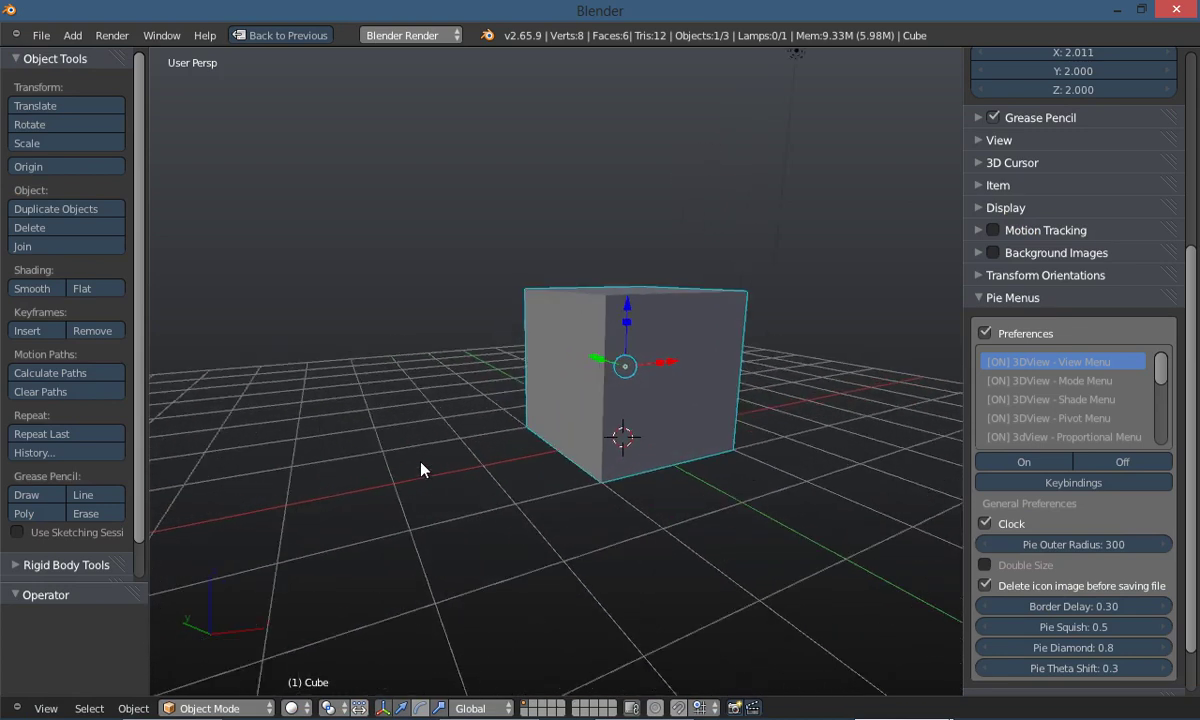
pyautogui.moveTo(407, 456); pyautogui.dragTo(380, 442, button='middle')
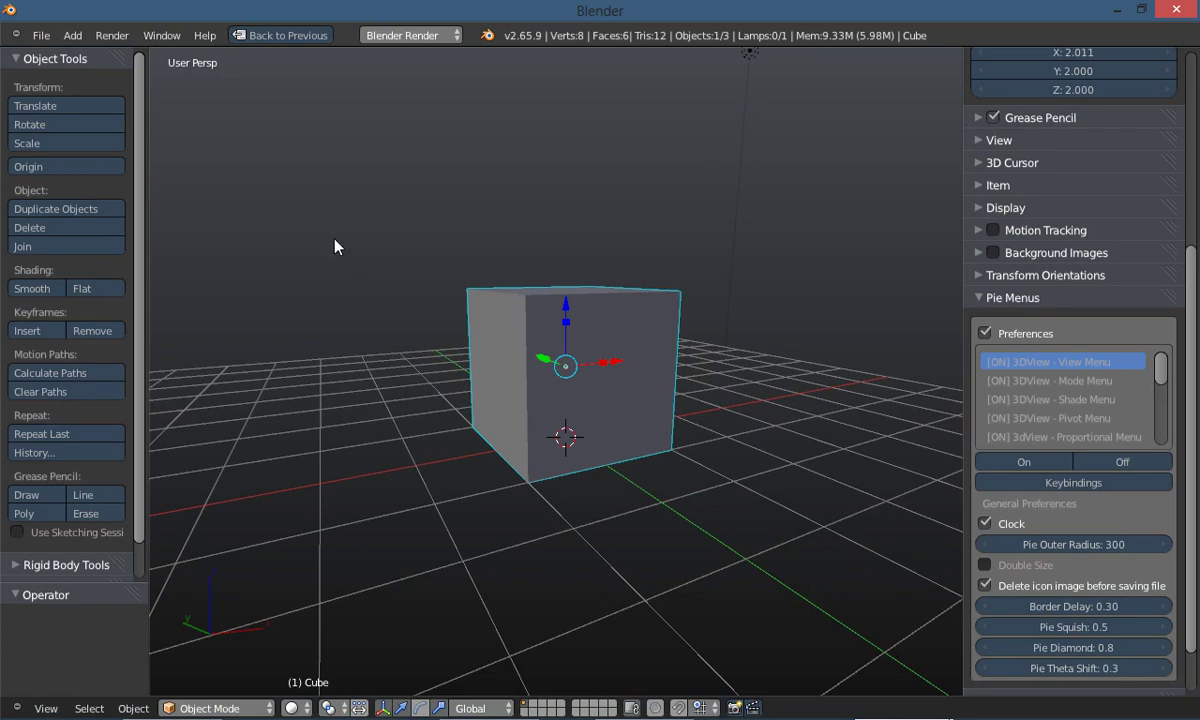
pyautogui.click(36, 36)
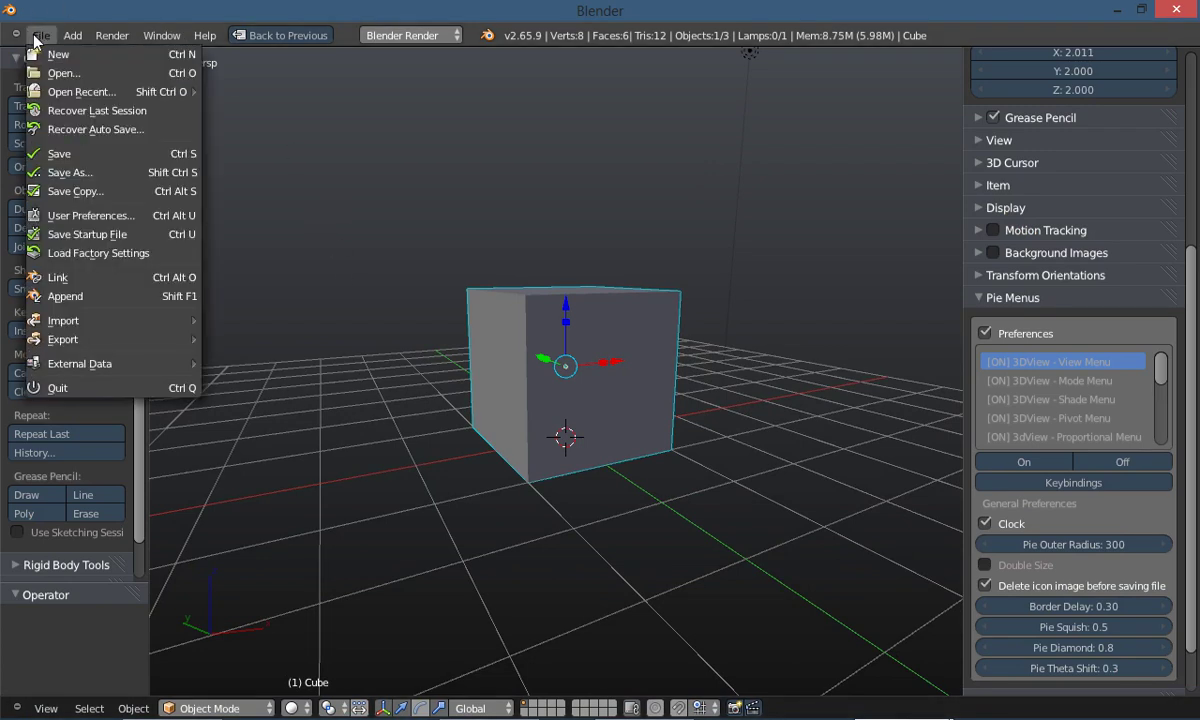
# Open User Preferences from File, go to Addons, and start Install from File
pyautogui.click(108, 222)
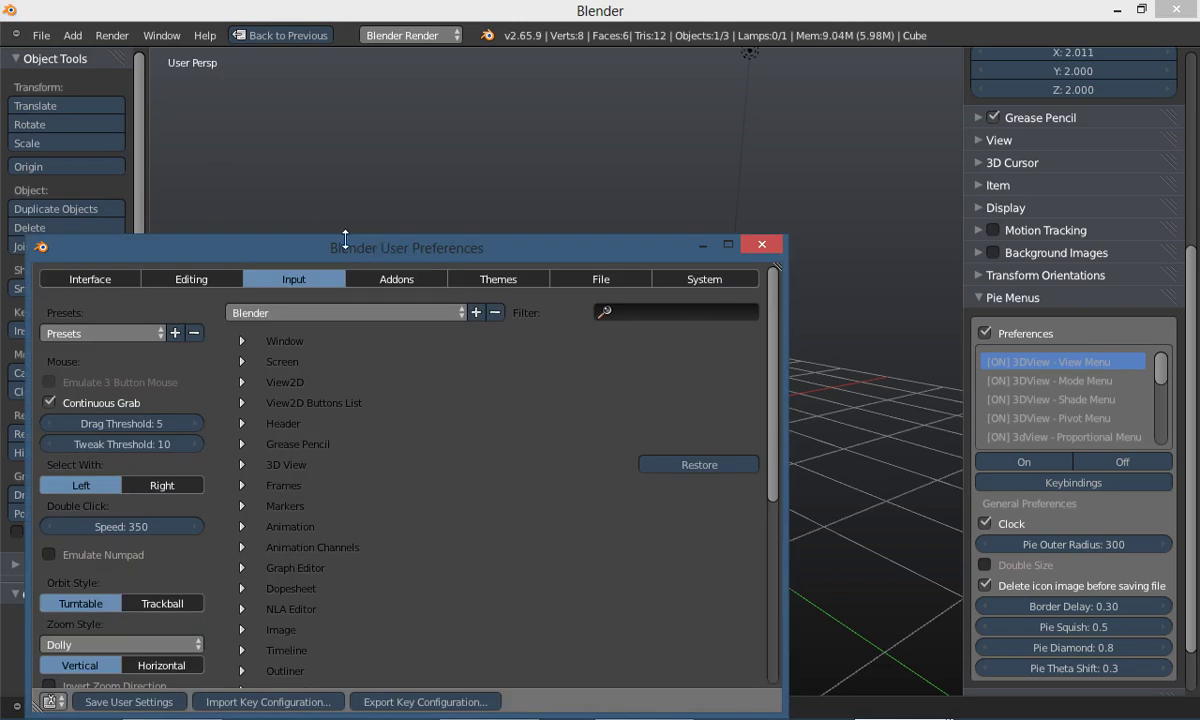
pyautogui.moveTo(261, 254); pyautogui.dragTo(465, 117)
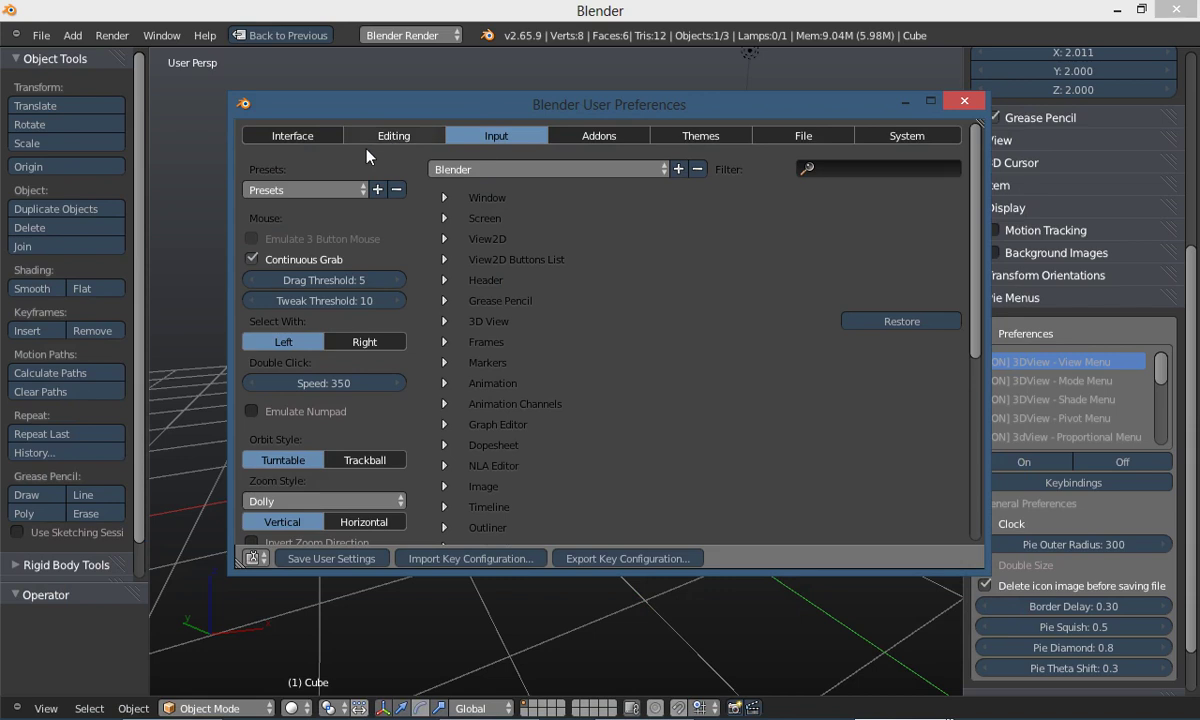
pyautogui.click(585, 142)
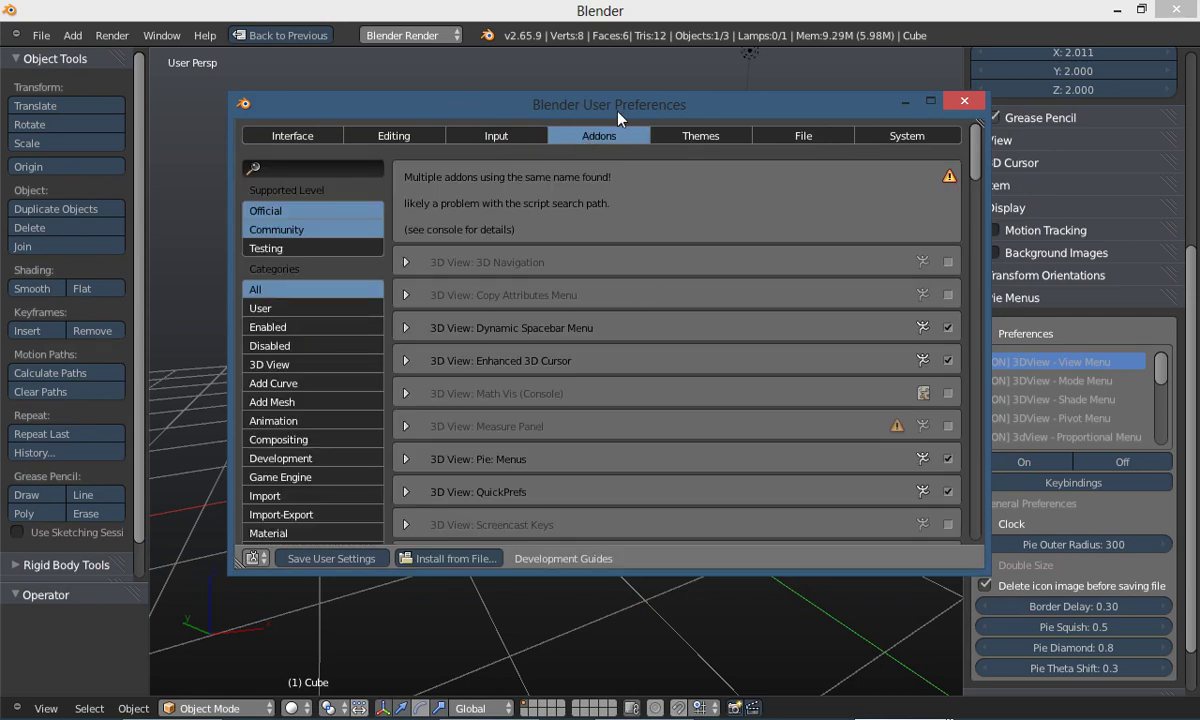
pyautogui.moveTo(578, 104); pyautogui.dragTo(530, 78)
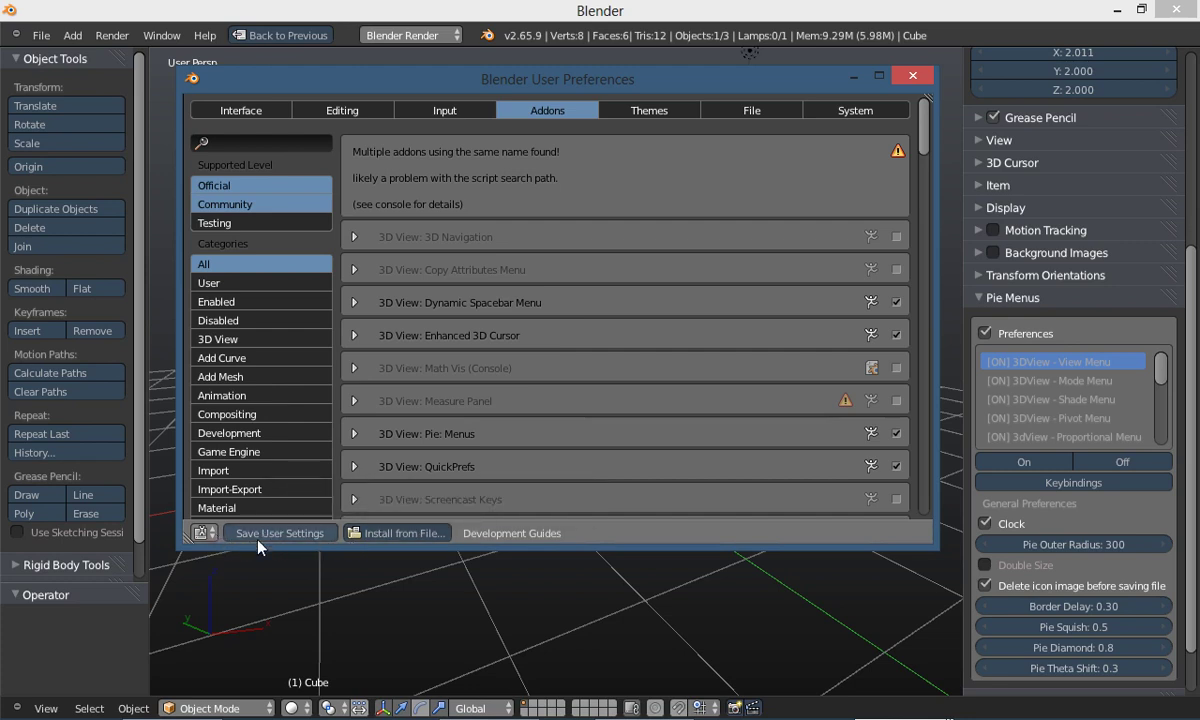
pyautogui.click(385, 533)
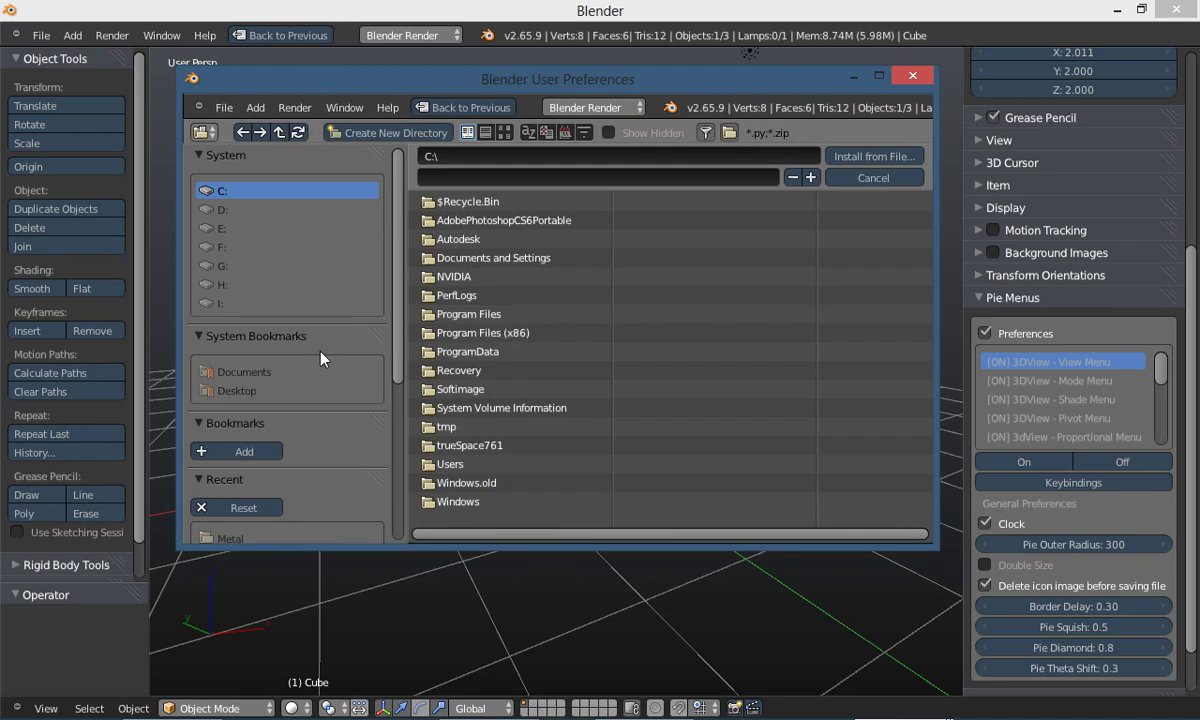
# Install piemenusTestBuild1-28-13.zip from the Desktop Blender addons folder, then close preferences
pyautogui.click(247, 392)
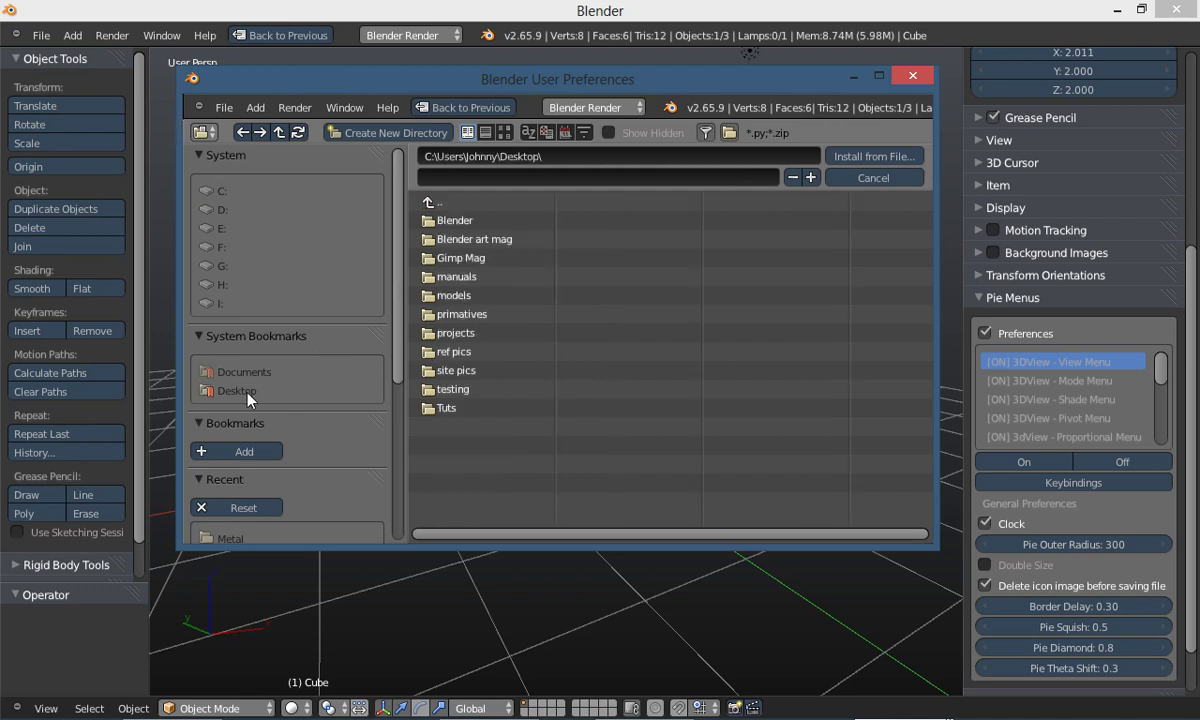
pyautogui.click(427, 222)
pyautogui.click(427, 222)
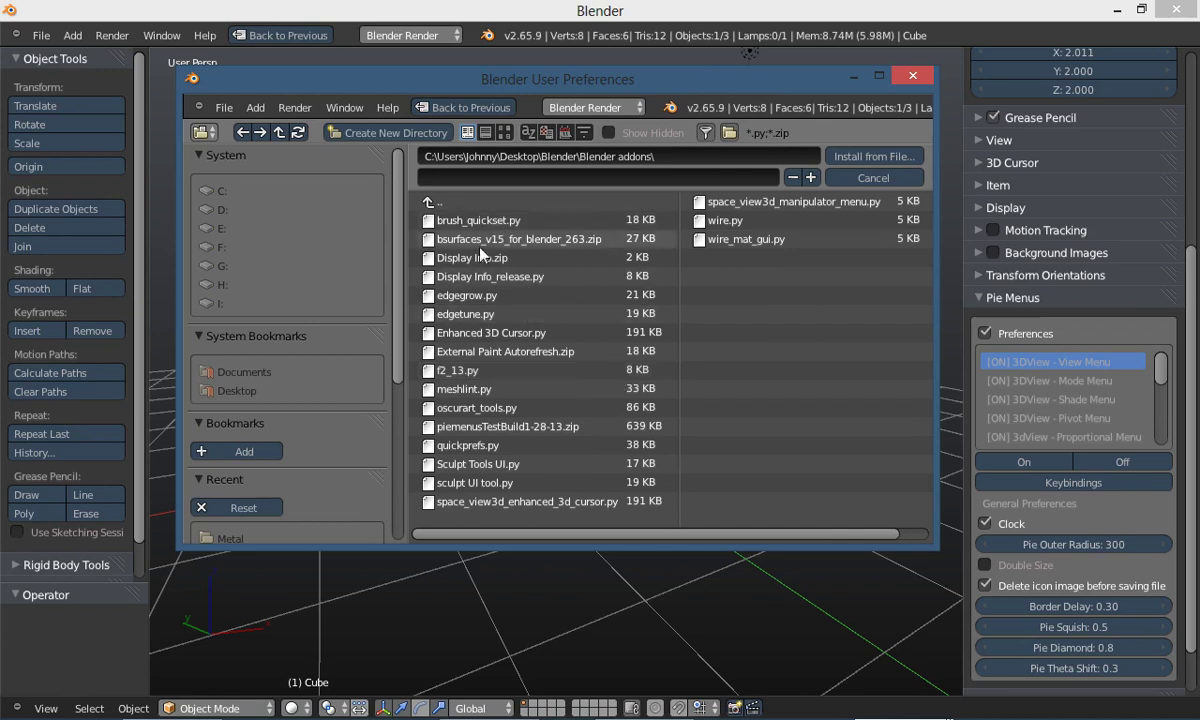
pyautogui.click(476, 430)
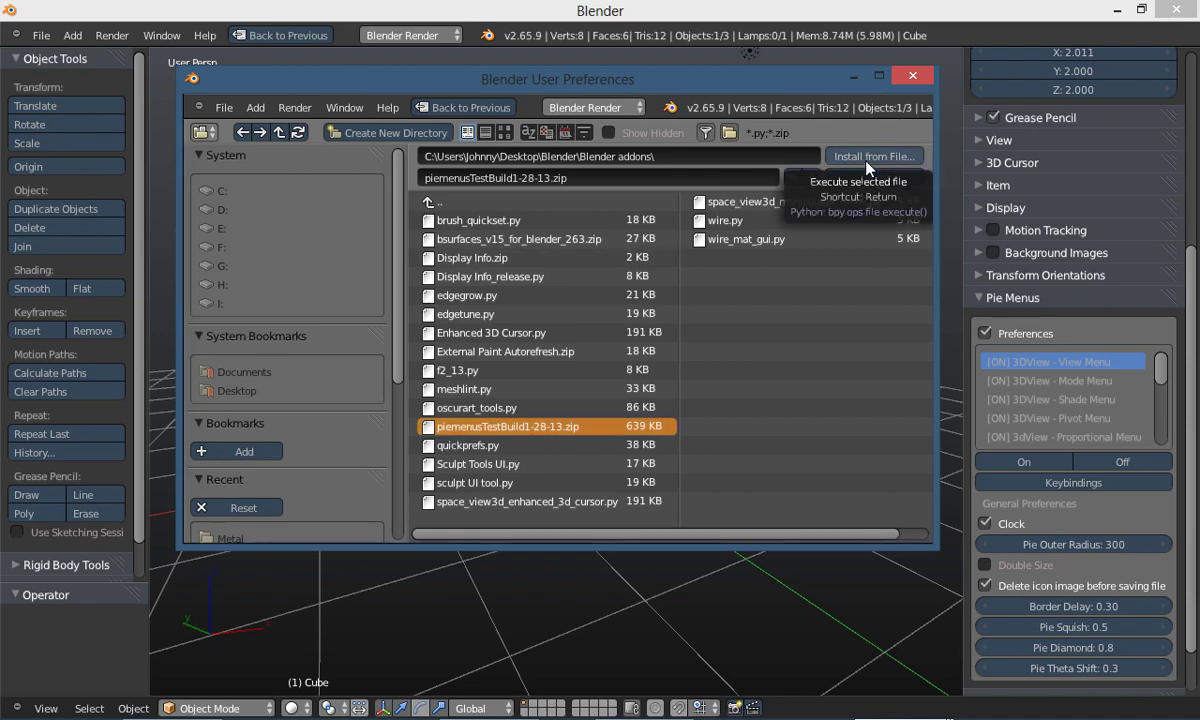
pyautogui.click(921, 80)
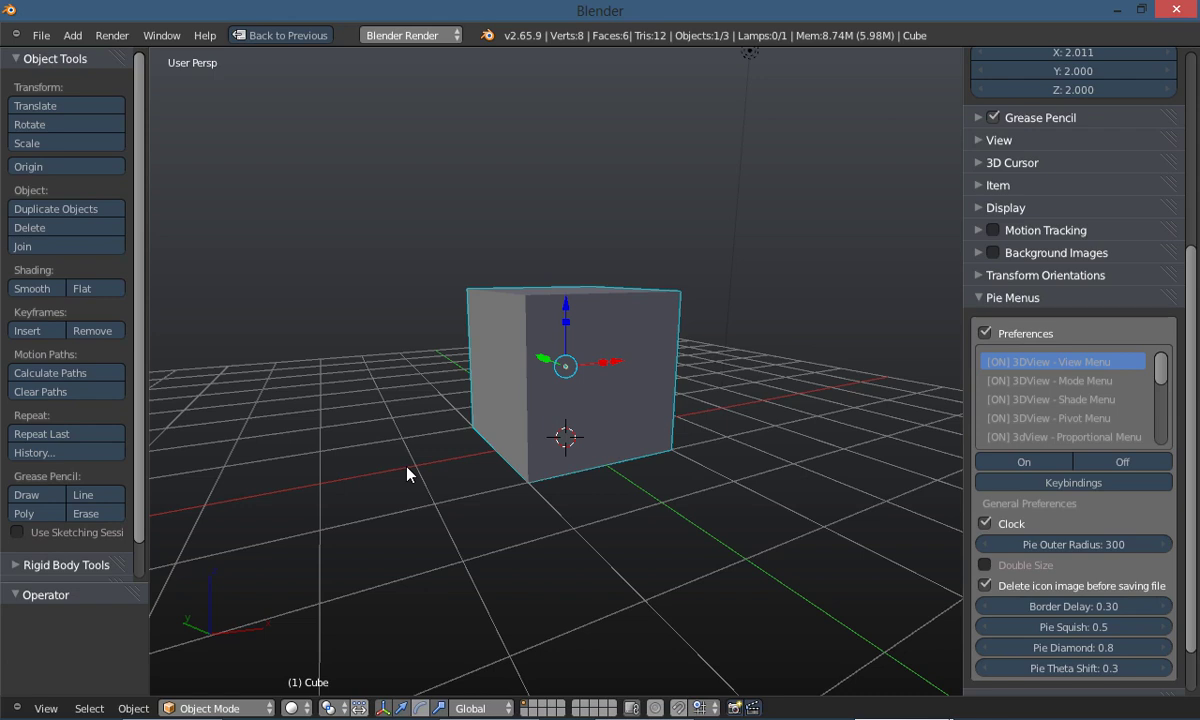
# Reopen User Preferences with Ctrl+Alt+U and return to the add-ons list
pyautogui.hotkey('ctrl', 'alt', 'u')
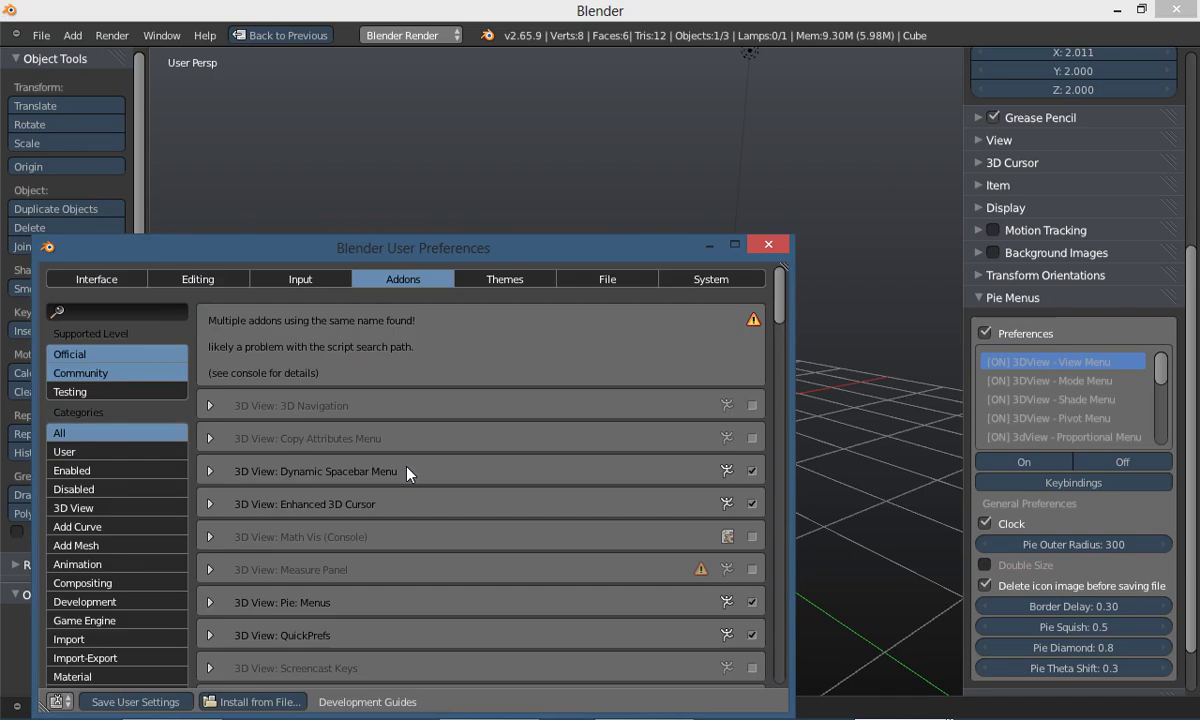
pyautogui.moveTo(359, 255); pyautogui.dragTo(564, 157)
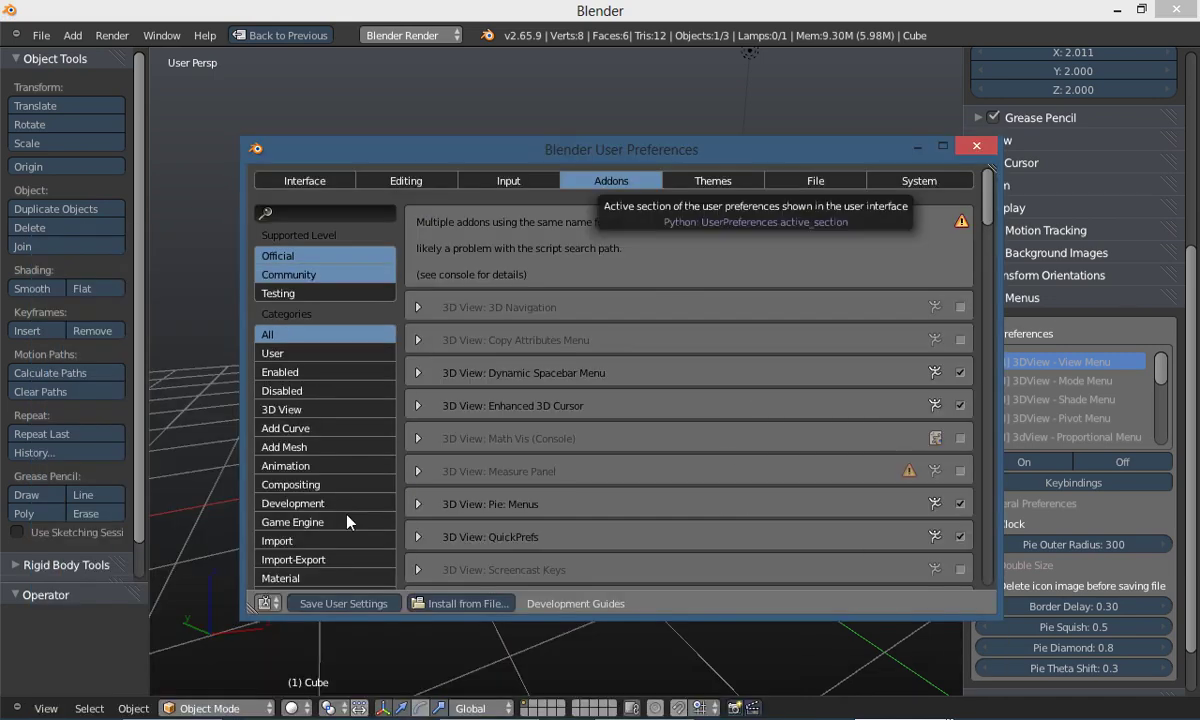
pyautogui.click(455, 606)
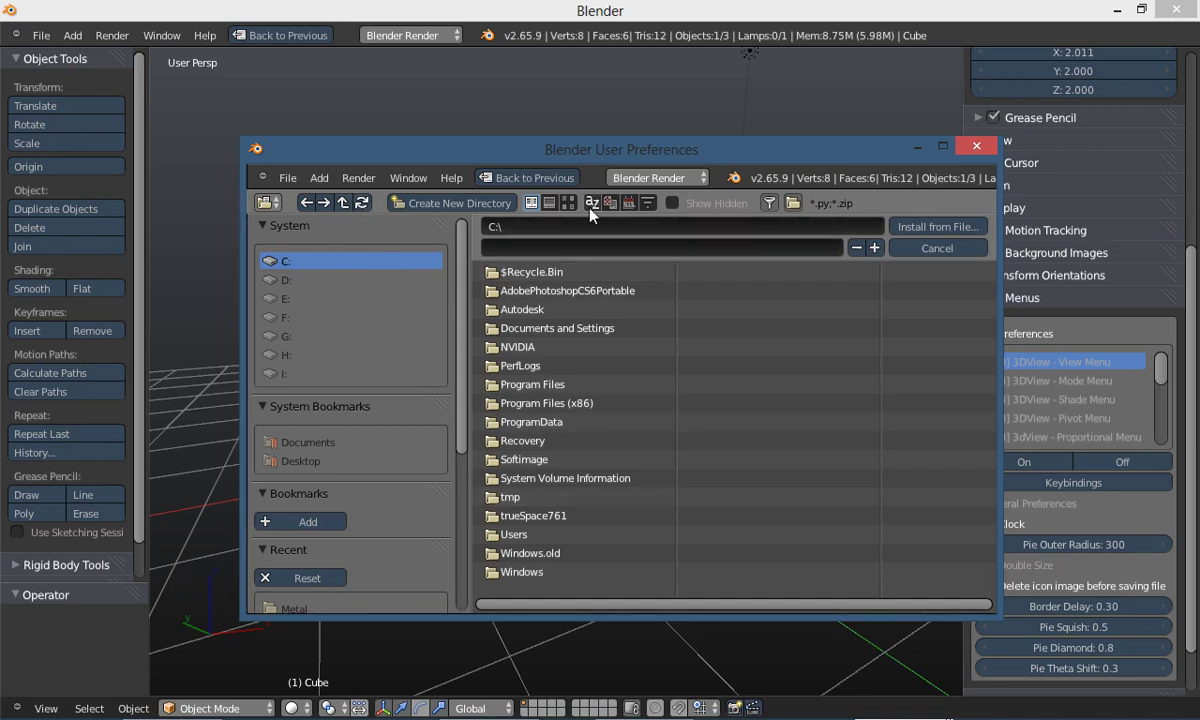
pyautogui.click(527, 177)
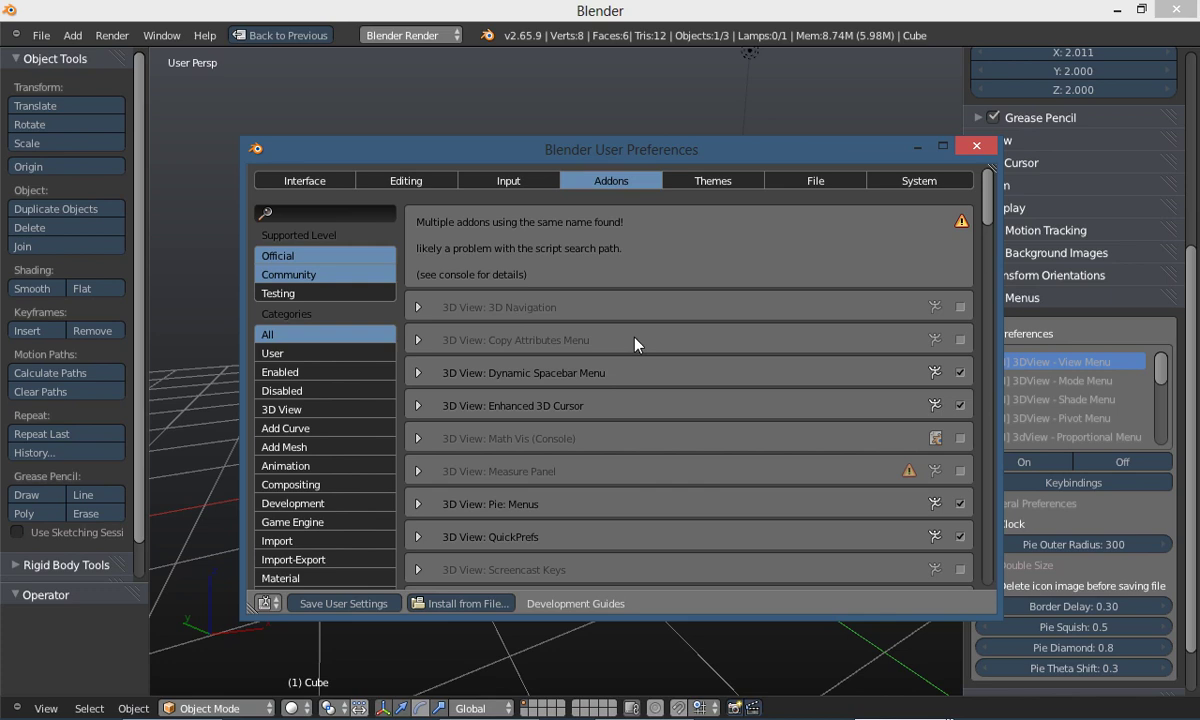
pyautogui.scroll(-1, 620, 352)
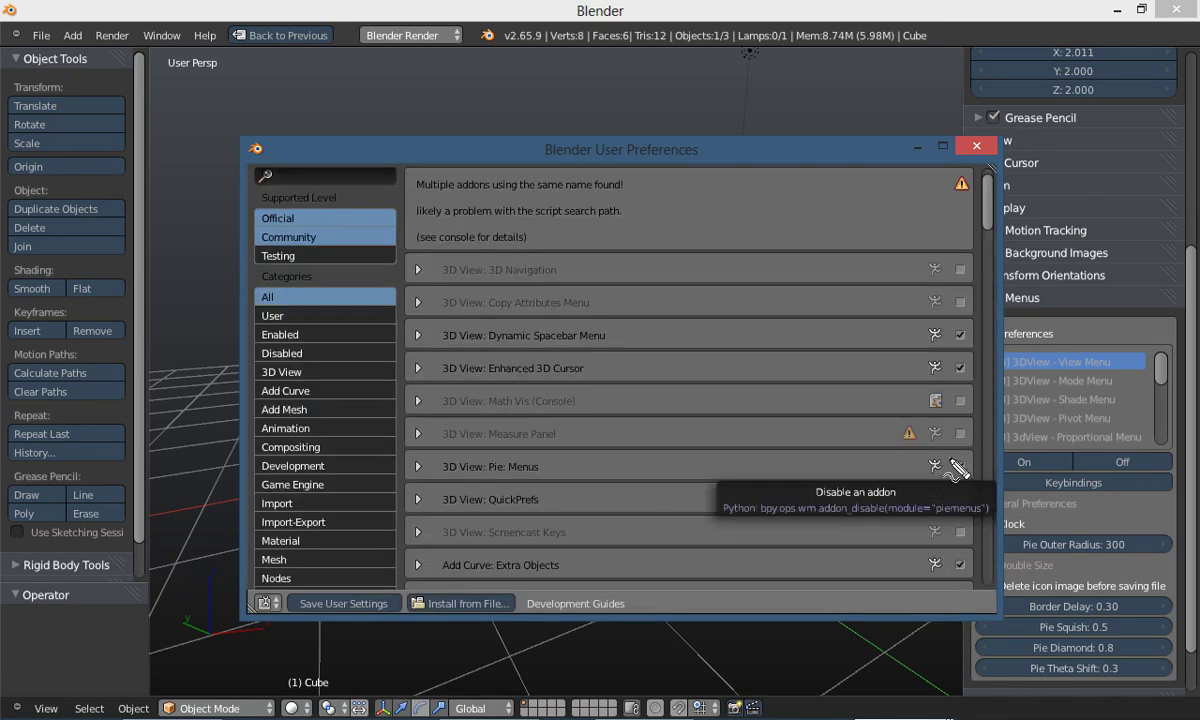
# Circle the enabled 3D View: Pie Menus add-on with a screen annotation
pyautogui.moveTo(962, 458)
pyautogui.mouseDown()
pyautogui.moveTo(937, 480)
pyautogui.moveTo(962, 460)
pyautogui.mouseUp()
pyautogui.rightClick(794, 387)
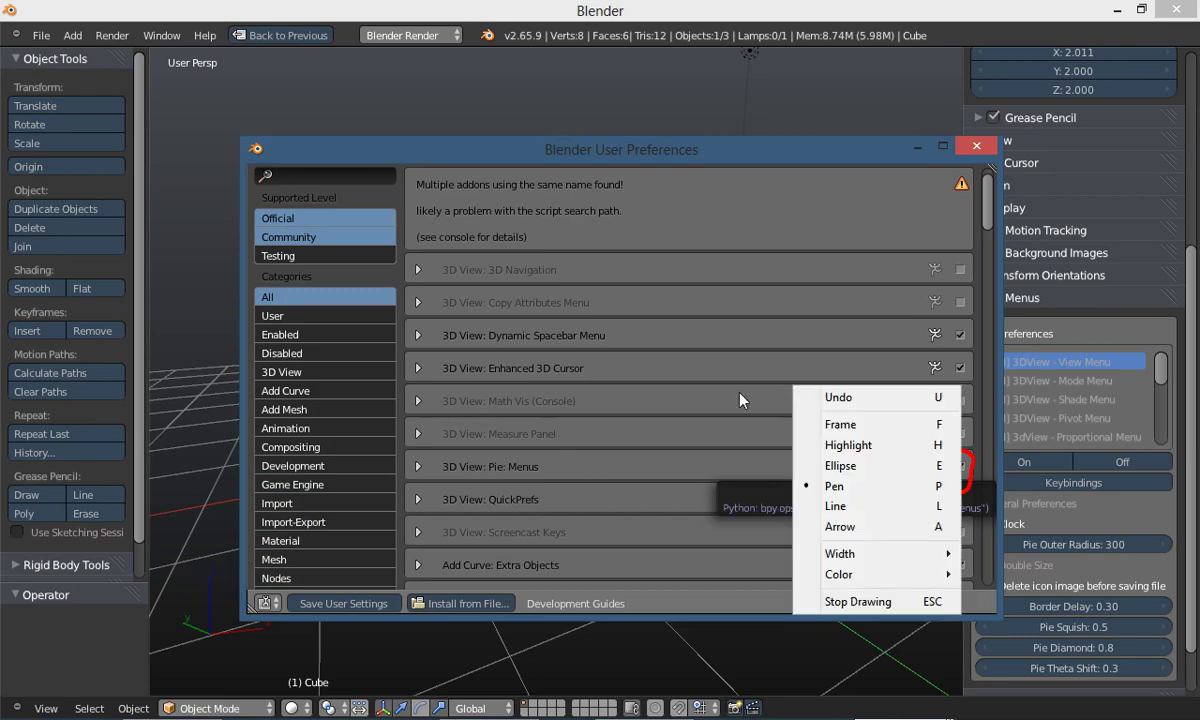
pyautogui.hotkey('ctrl', 's')
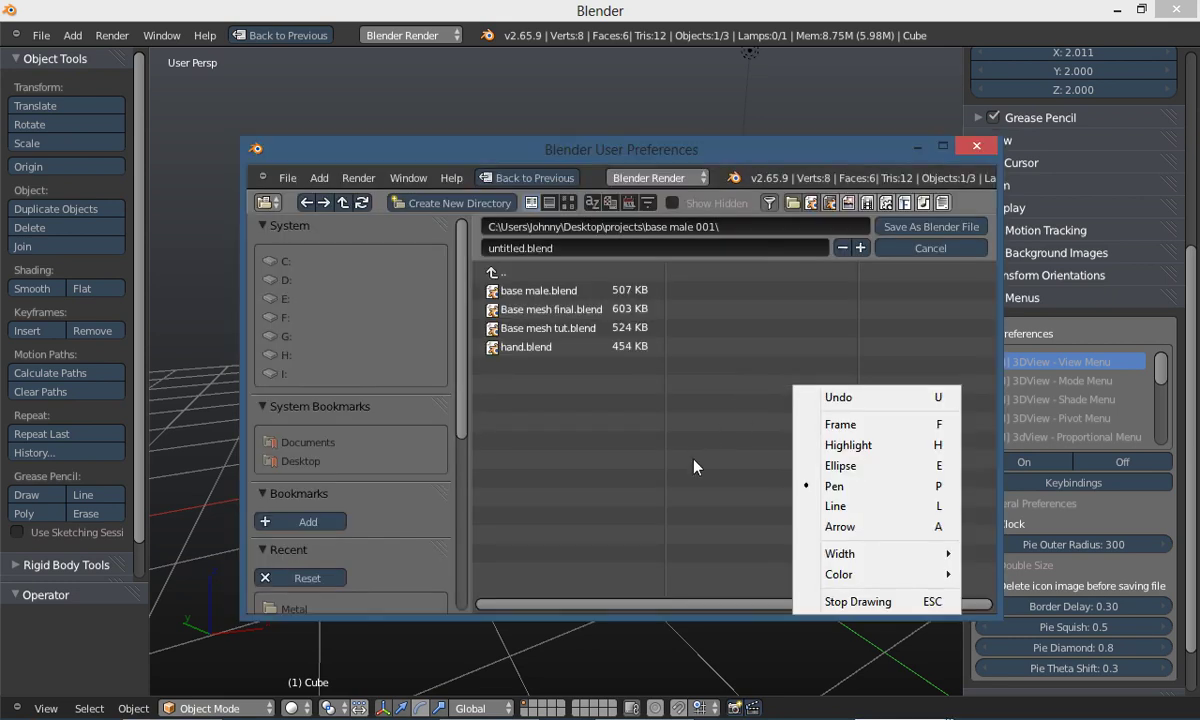
pyautogui.press('Escape')
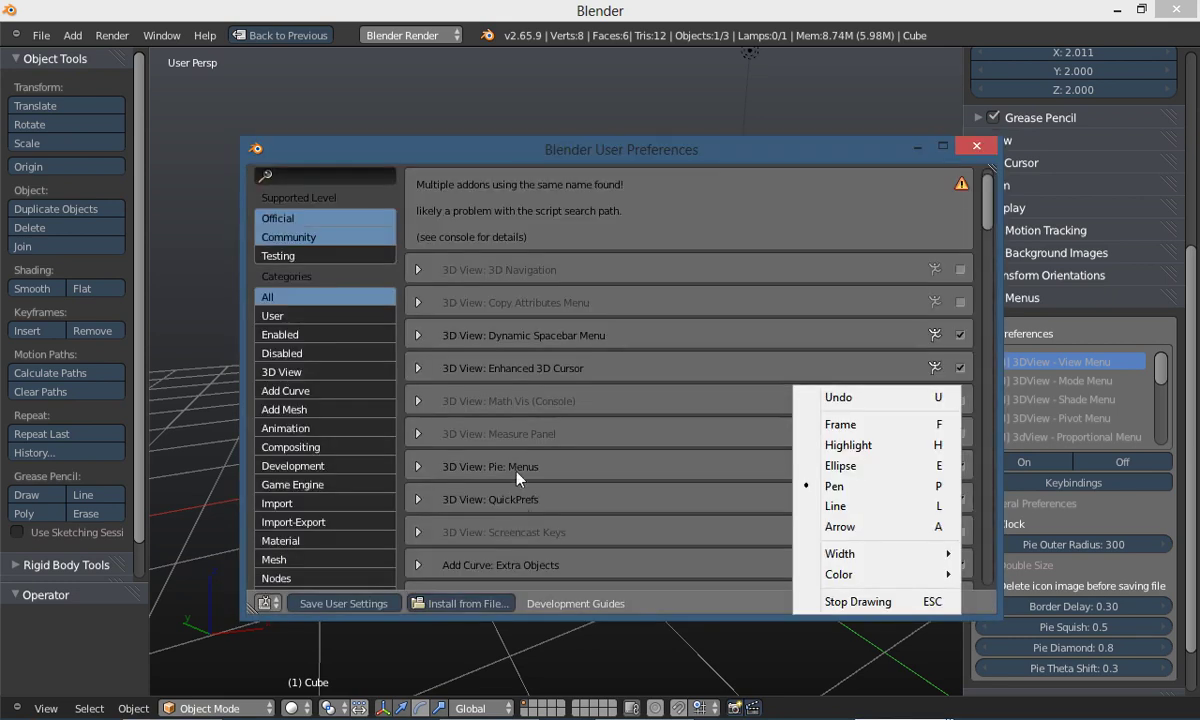
# Close preferences, place the 3D cursor beside the cube, stop annotating, and restore the layout
pyautogui.click(976, 150)
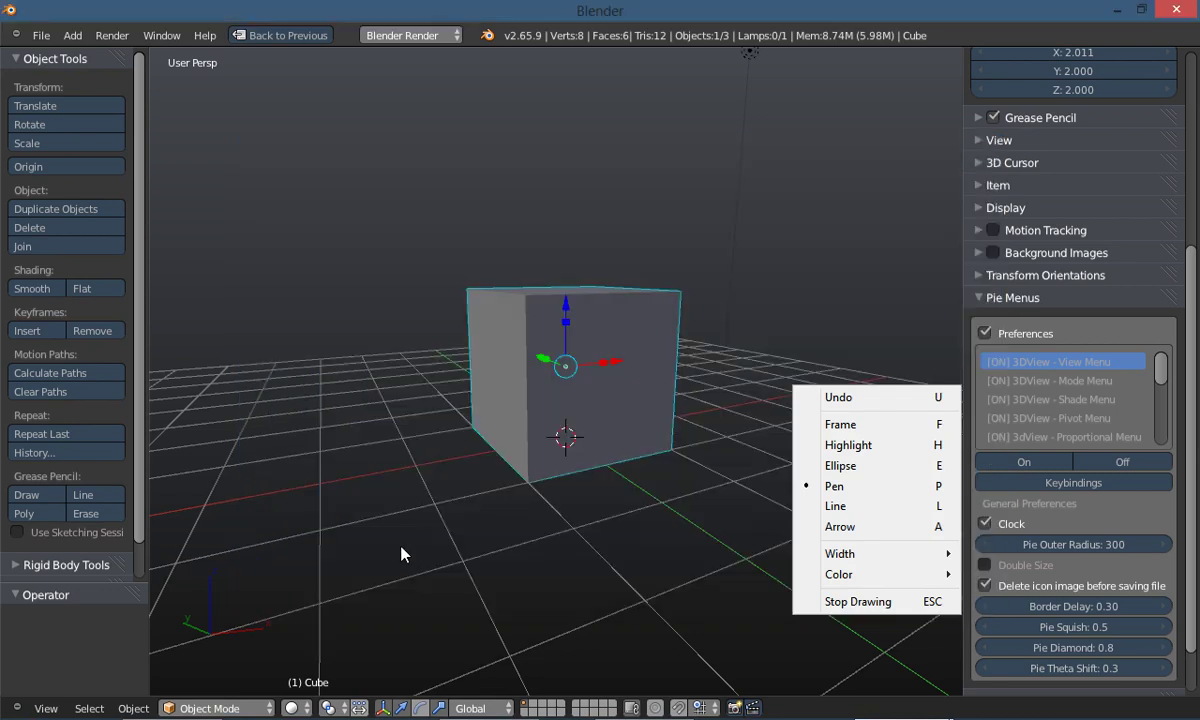
pyautogui.click(411, 499)
pyautogui.moveTo(419, 573)
pyautogui.mouseDown(button='middle')
pyautogui.moveTo(514, 595)
pyautogui.moveTo(822, 611)
pyautogui.mouseUp(button='middle')
pyautogui.click(838, 601)
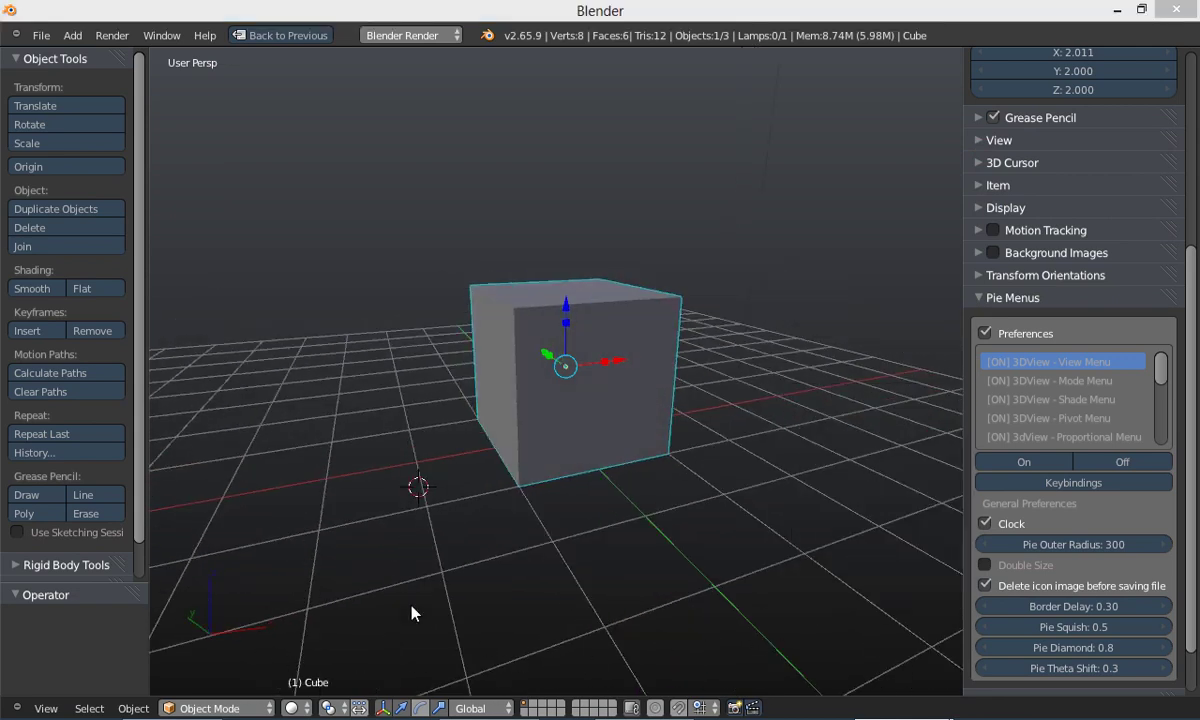
pyautogui.moveTo(397, 550); pyautogui.dragTo(434, 509, button='middle')
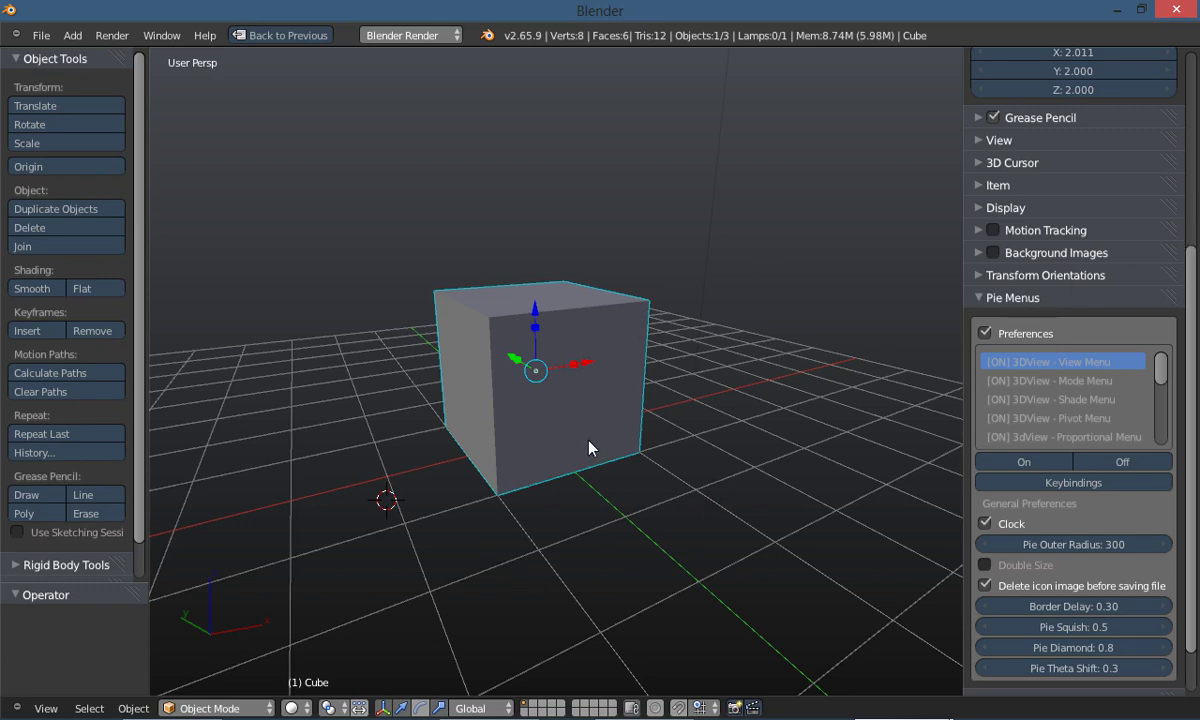
pyautogui.hotkey('ctrl', 'Up')
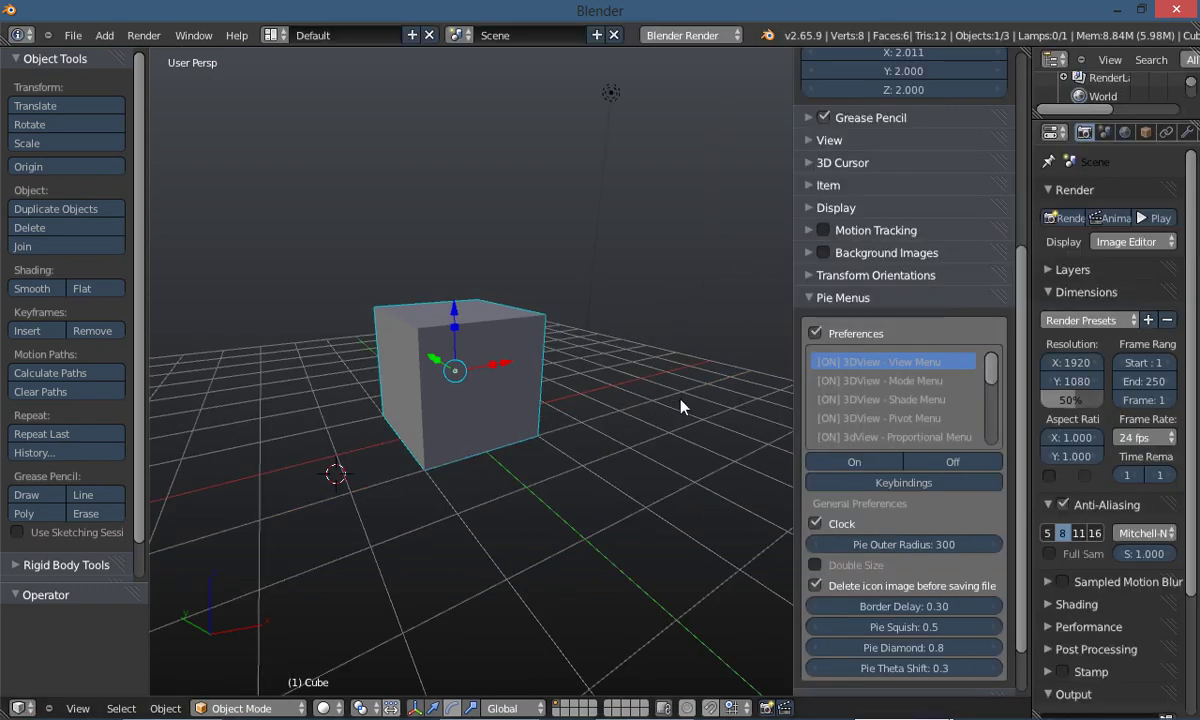
# Re-maximize the 3D view and open the Pie Menus keybindings filtered to 'Pie'
pyautogui.hotkey('ctrl', 'Up')
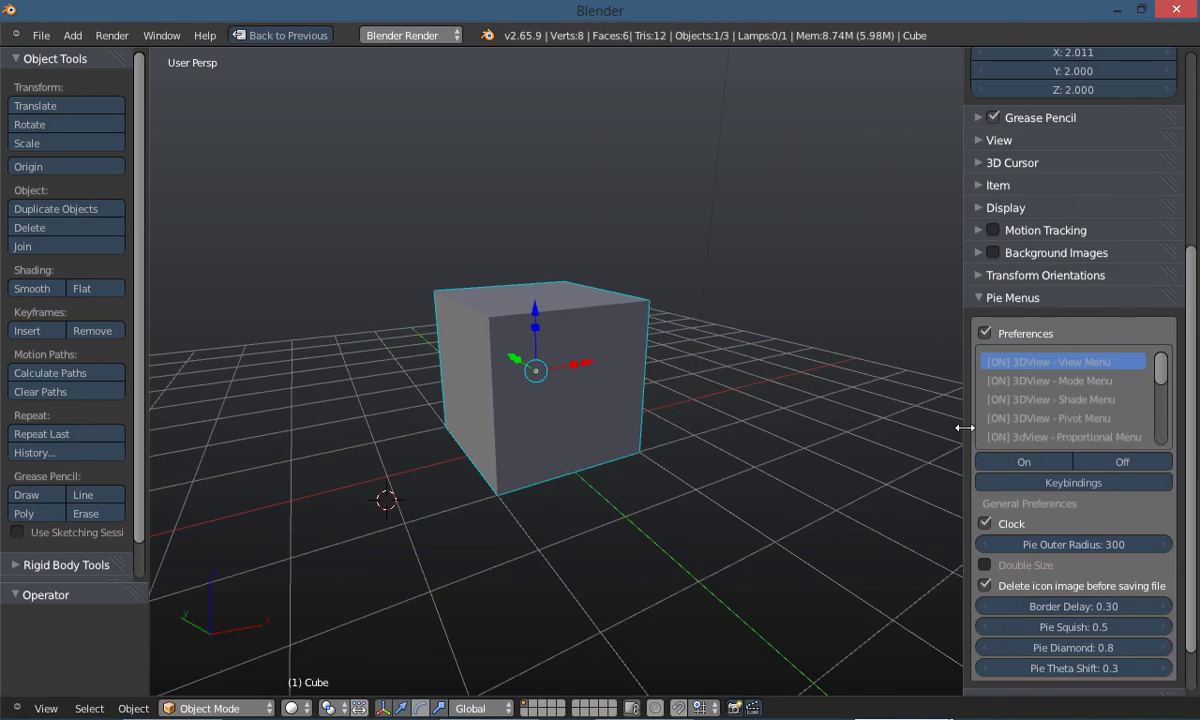
pyautogui.scroll(8, 1115, 367)
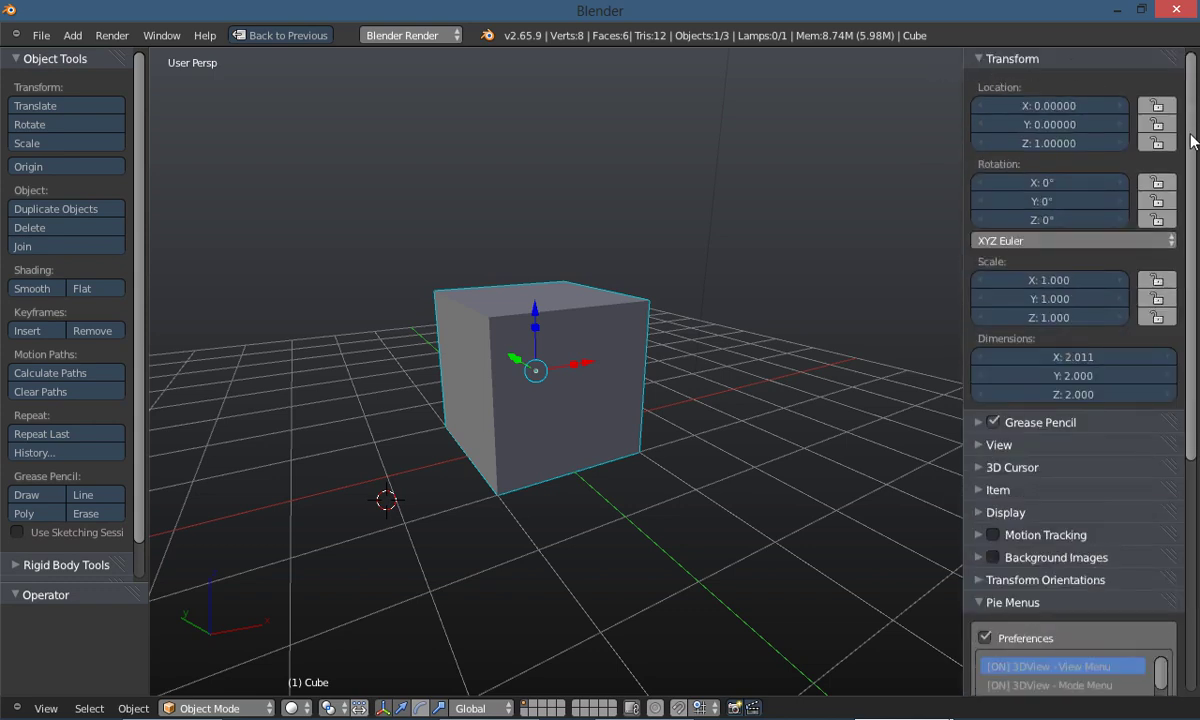
pyautogui.moveTo(1190, 135); pyautogui.dragTo(1183, 415)
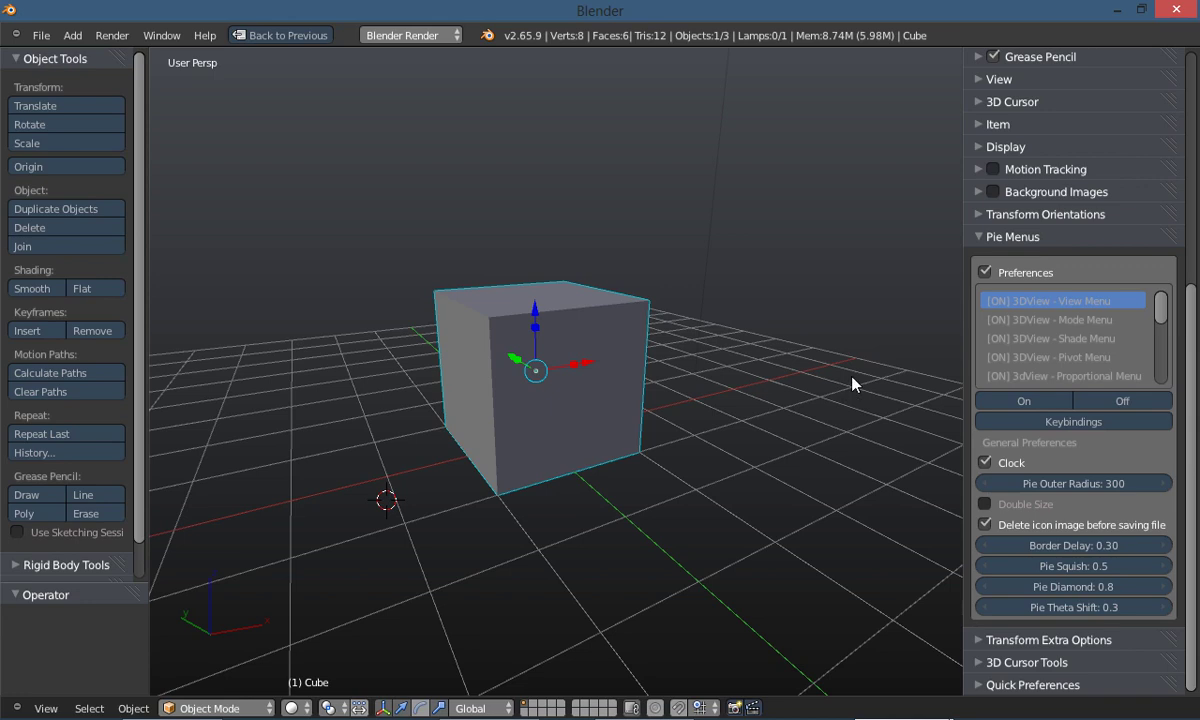
pyautogui.click(1012, 425)
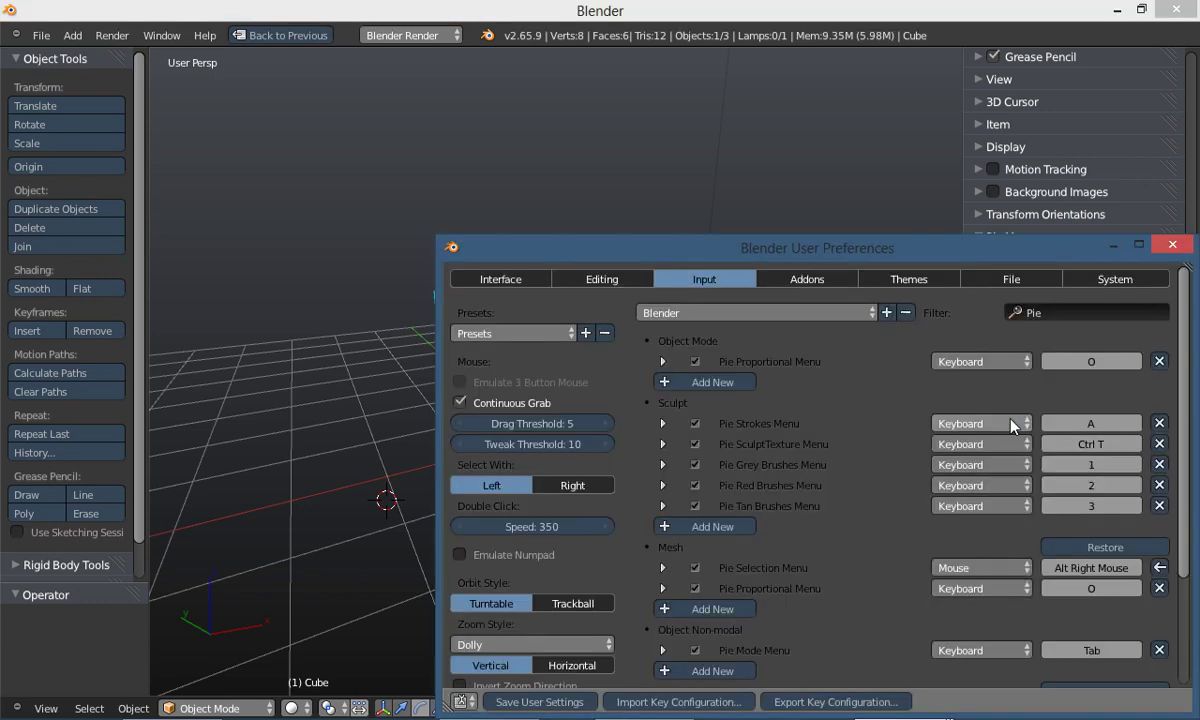
# Expand Pie Selection Menu to show view3d.selection_menu bound to Alt + Right mouse
pyautogui.moveTo(905, 257); pyautogui.dragTo(713, 123)
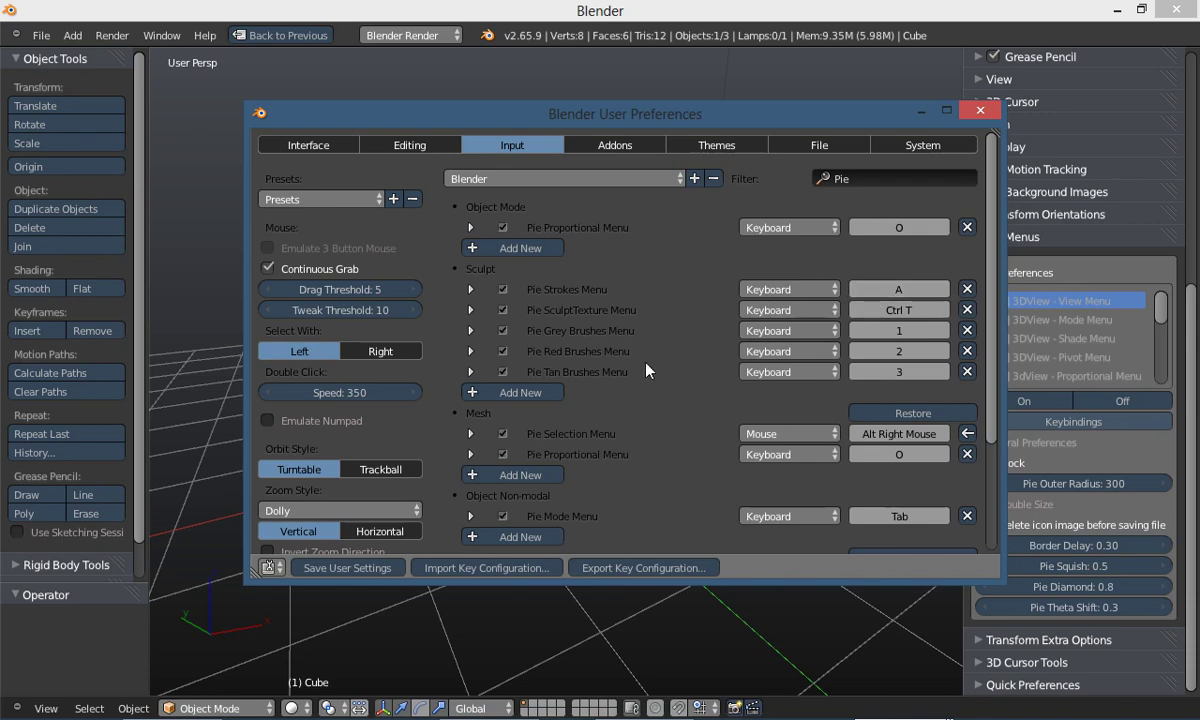
pyautogui.moveTo(811, 121); pyautogui.dragTo(791, 76)
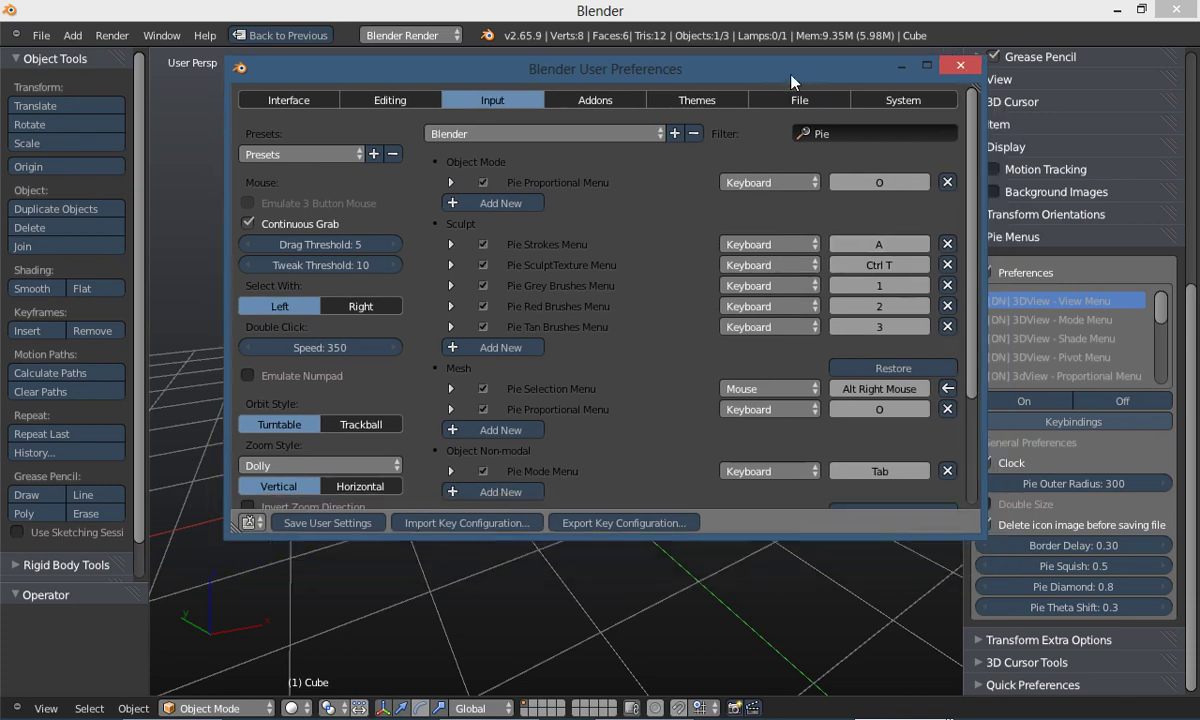
pyautogui.scroll(-3, 614, 379)
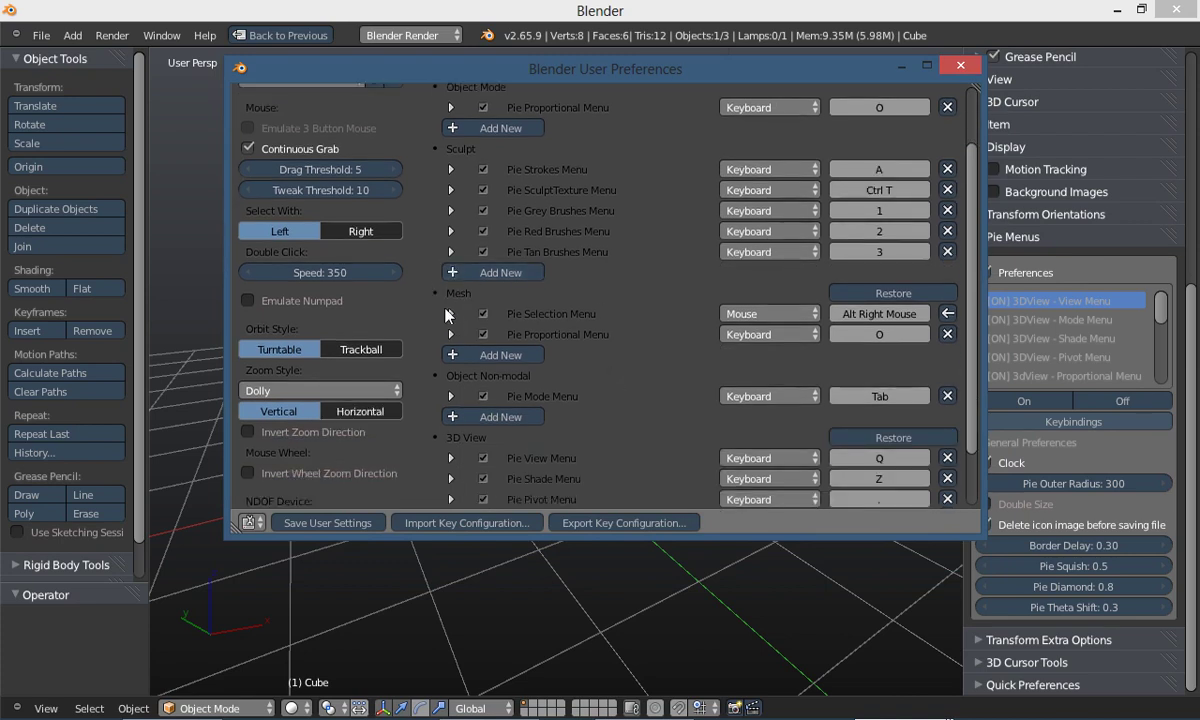
pyautogui.click(452, 315)
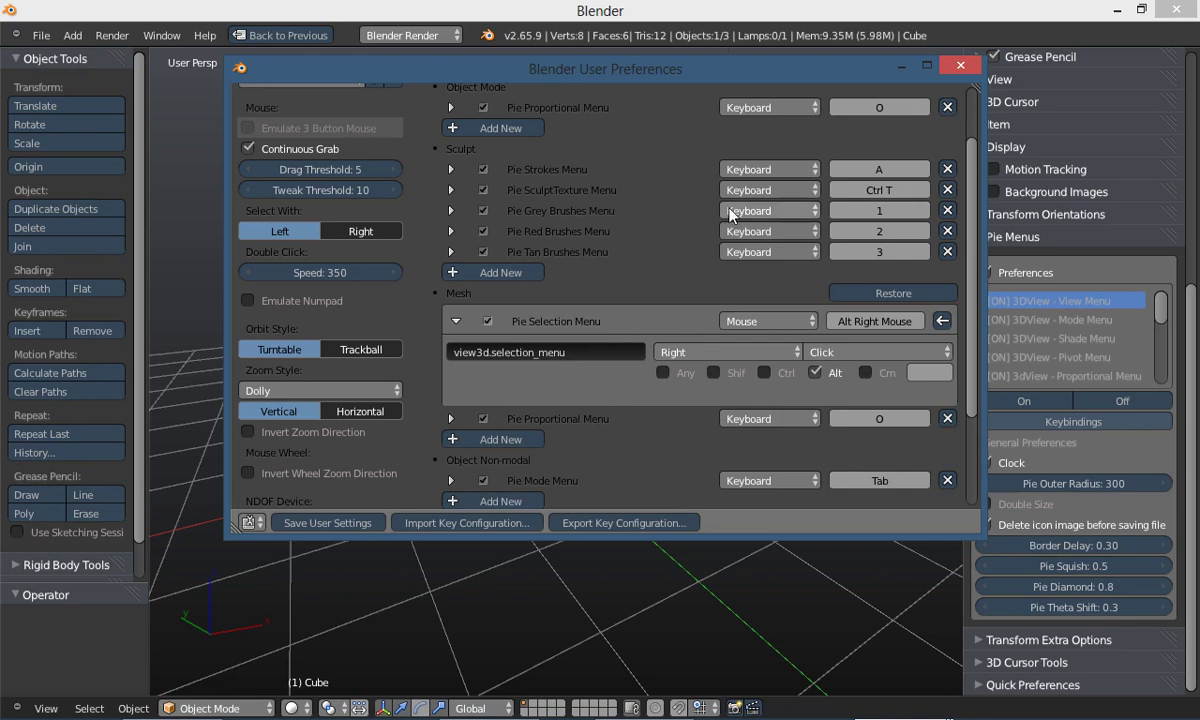
# Close preferences and put the cube into Edit Mode via the mode pie
pyautogui.click(959, 65)
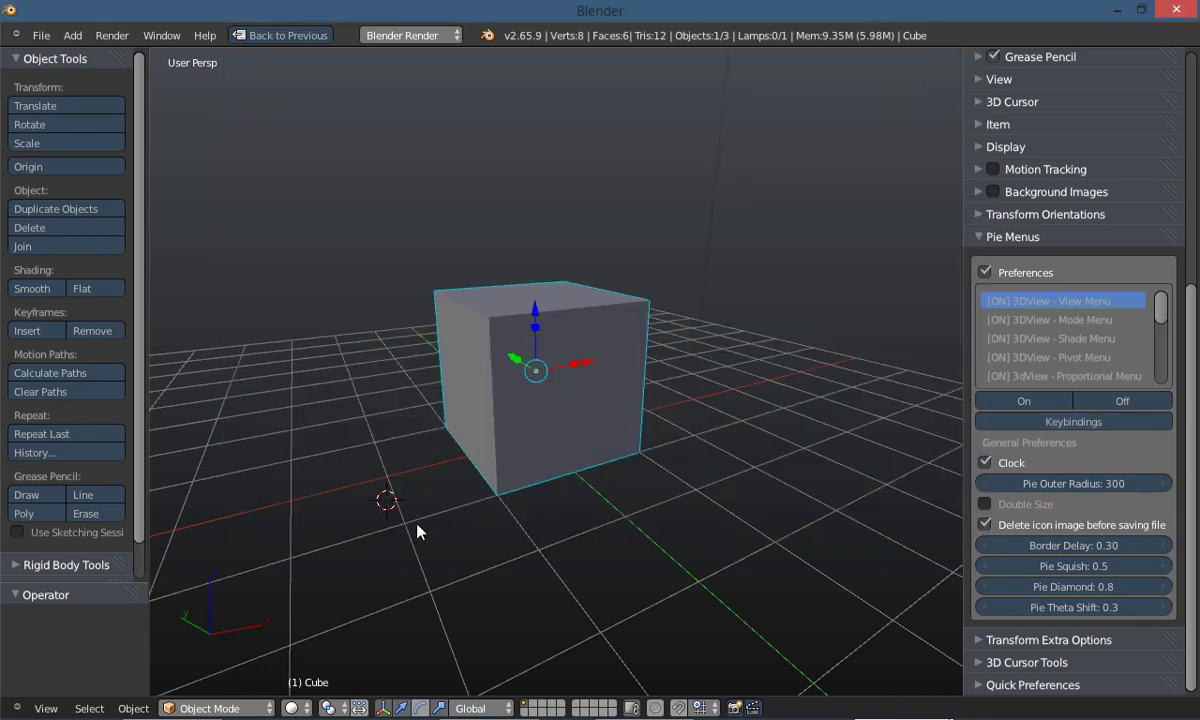
pyautogui.press('Tab')
pyautogui.click(592, 492)
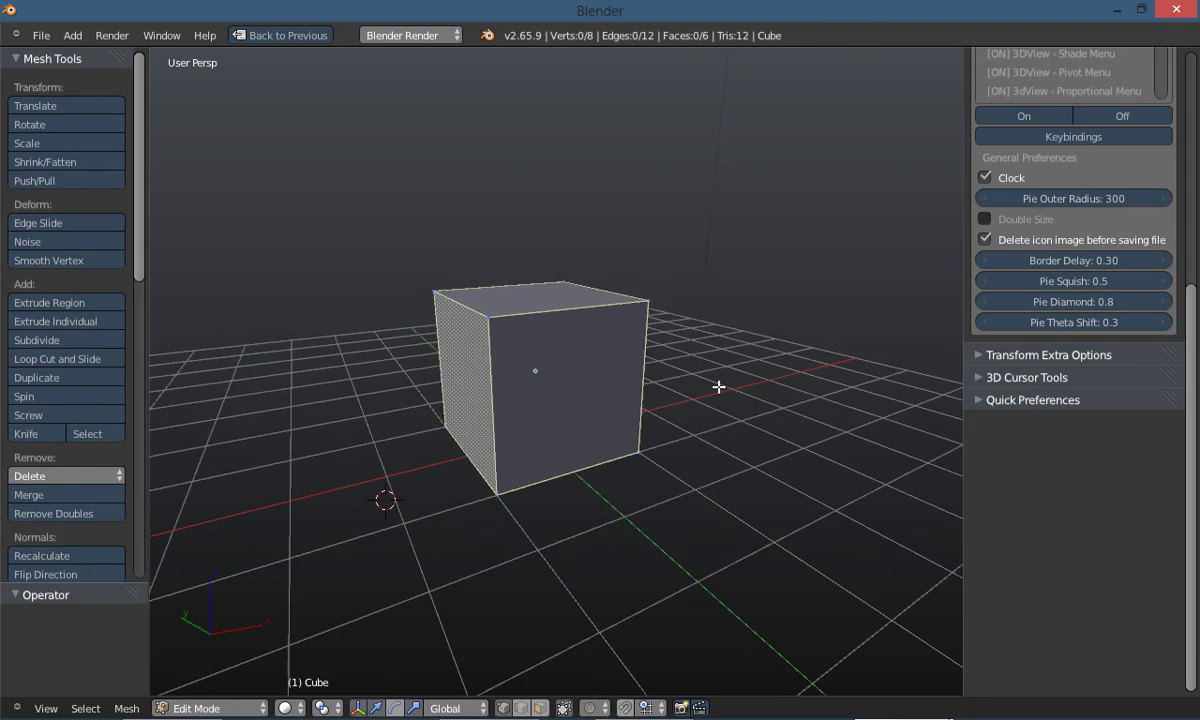
# Switch to face selection with the selection-mode pie and select the whole mesh
pyautogui.hotkey('ctrl', 'Tab')
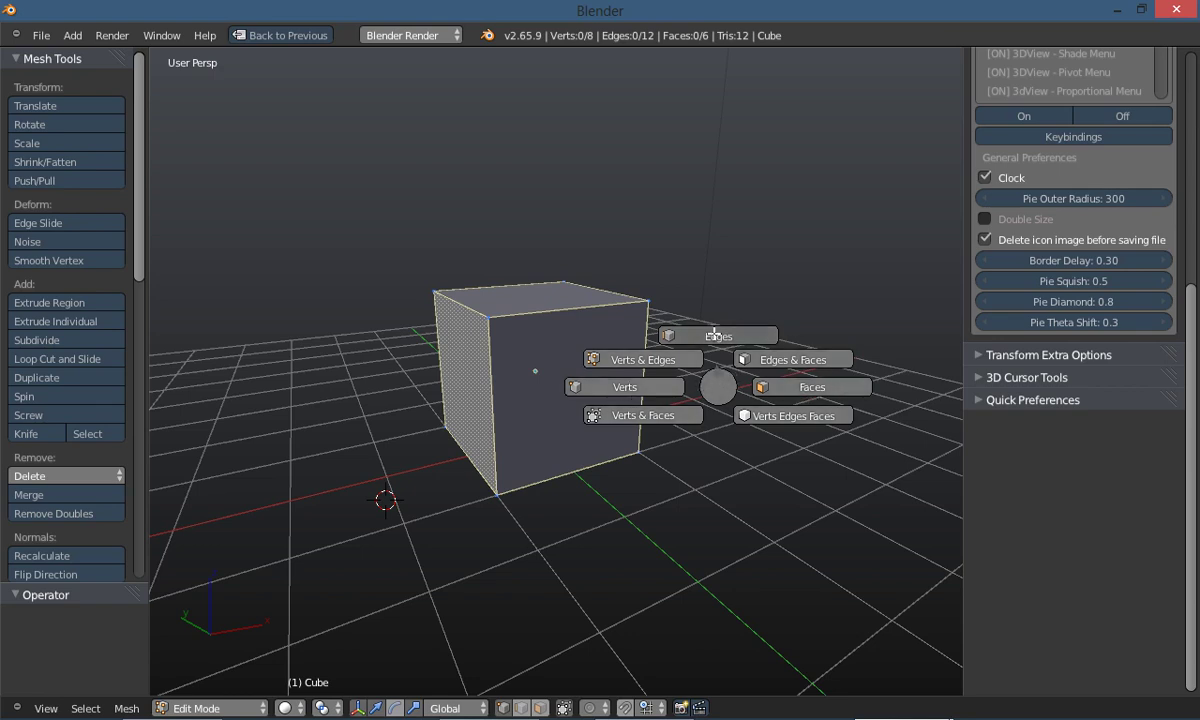
pyautogui.click(790, 332)
pyautogui.hotkey('ctrl', 'Tab')
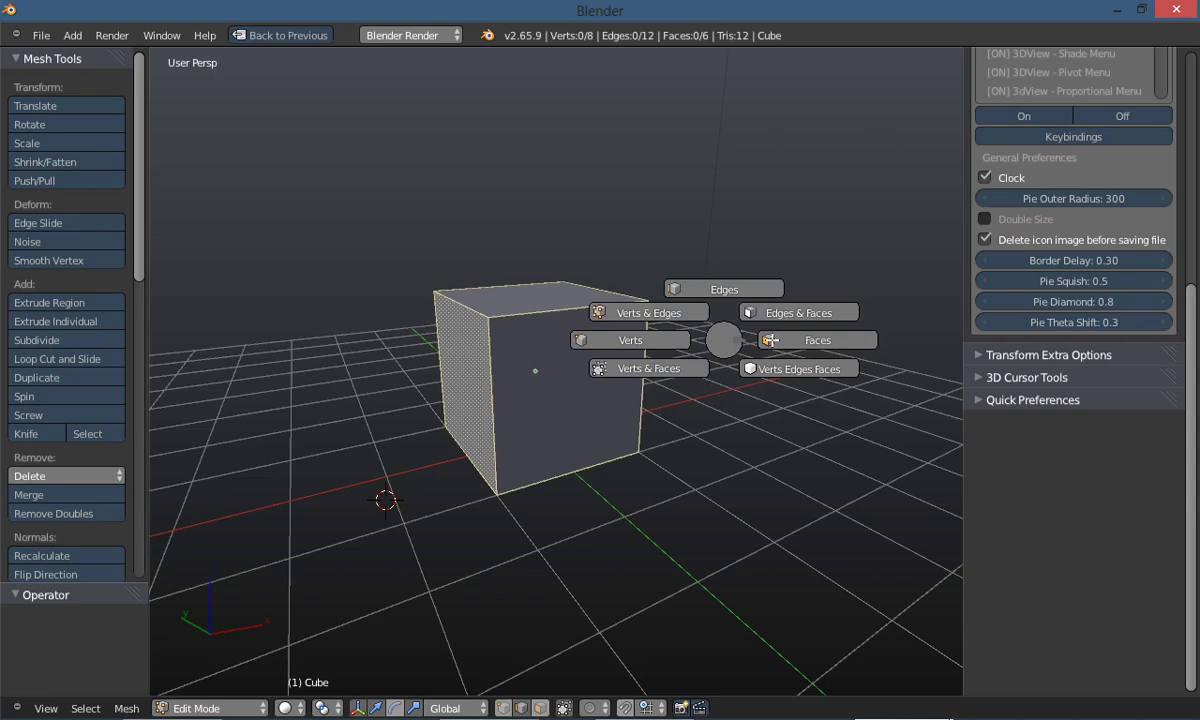
pyautogui.click(793, 340)
pyautogui.press('a')
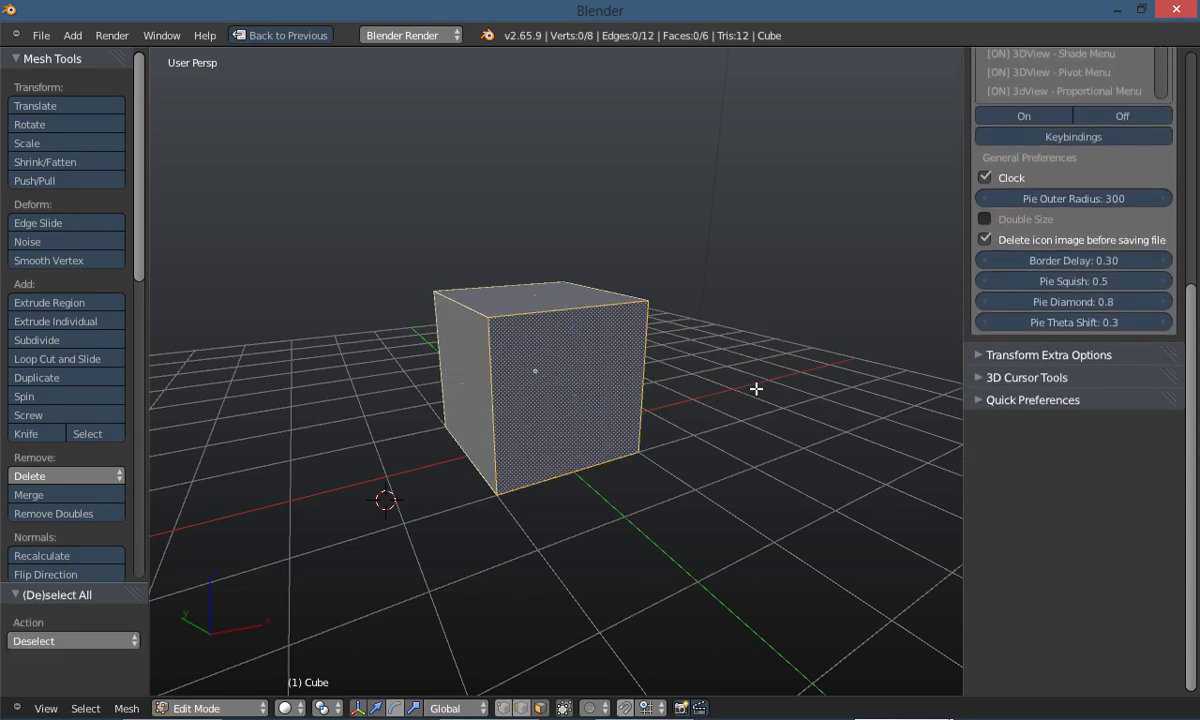
# Return the cube to Object Mode via the mode pie and view it from numpad 6
pyautogui.press('Tab')
pyautogui.click(690, 391)
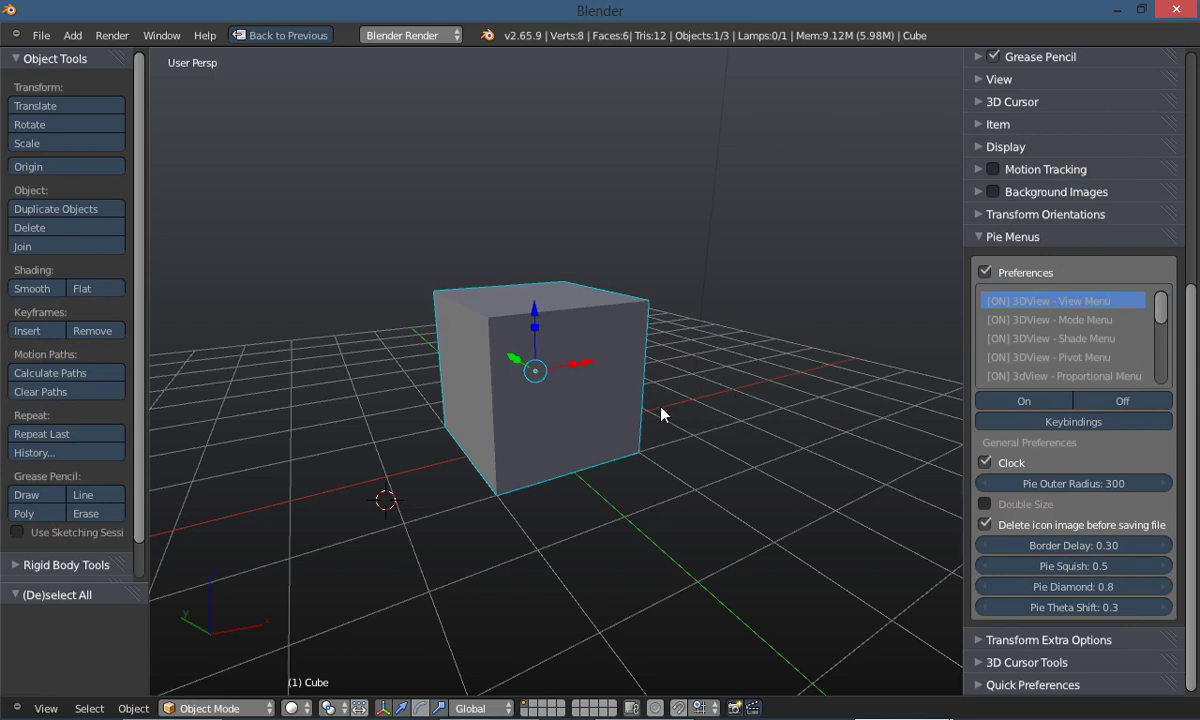
pyautogui.press('KP_6')
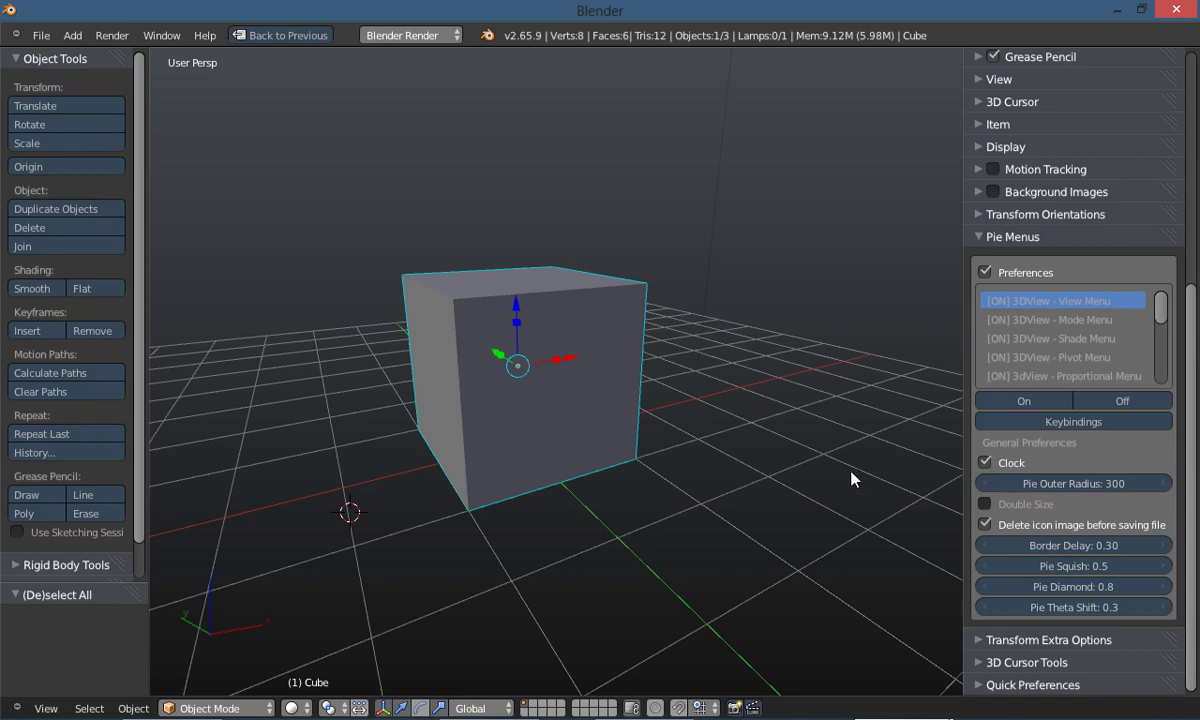
# Switch the cube into Edit Mode from the Tab mode pie
pyautogui.press('Tab')
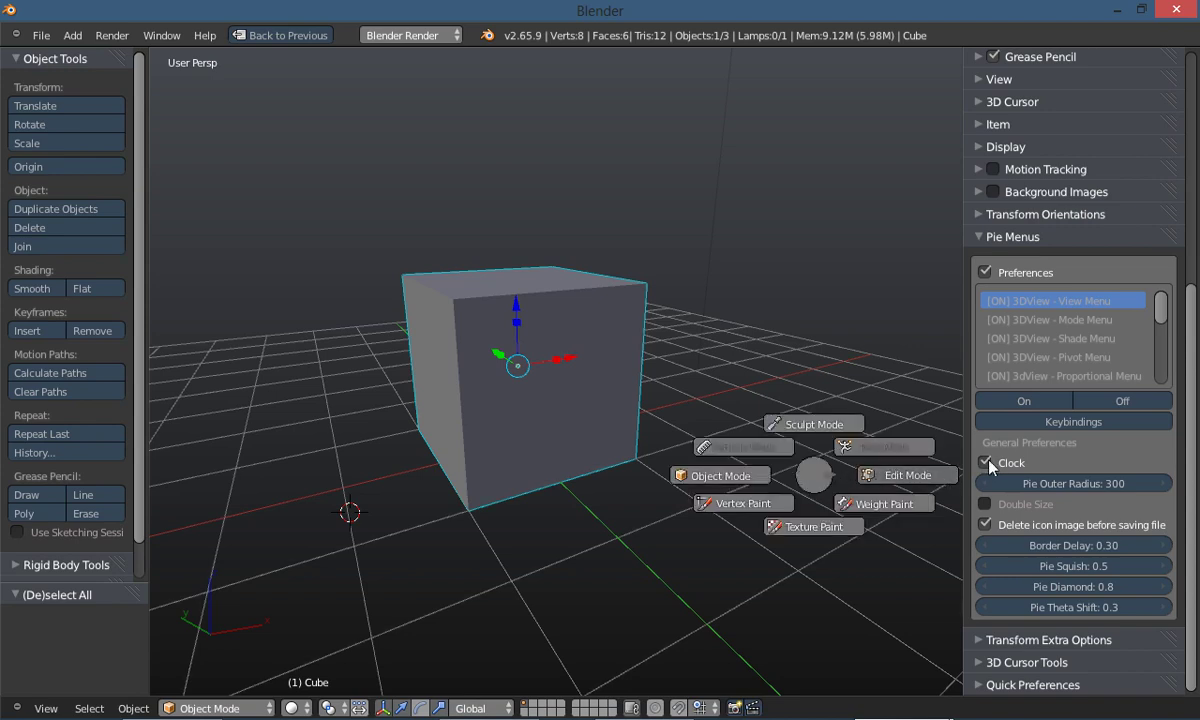
pyautogui.click(907, 475)
pyautogui.press('Tab')
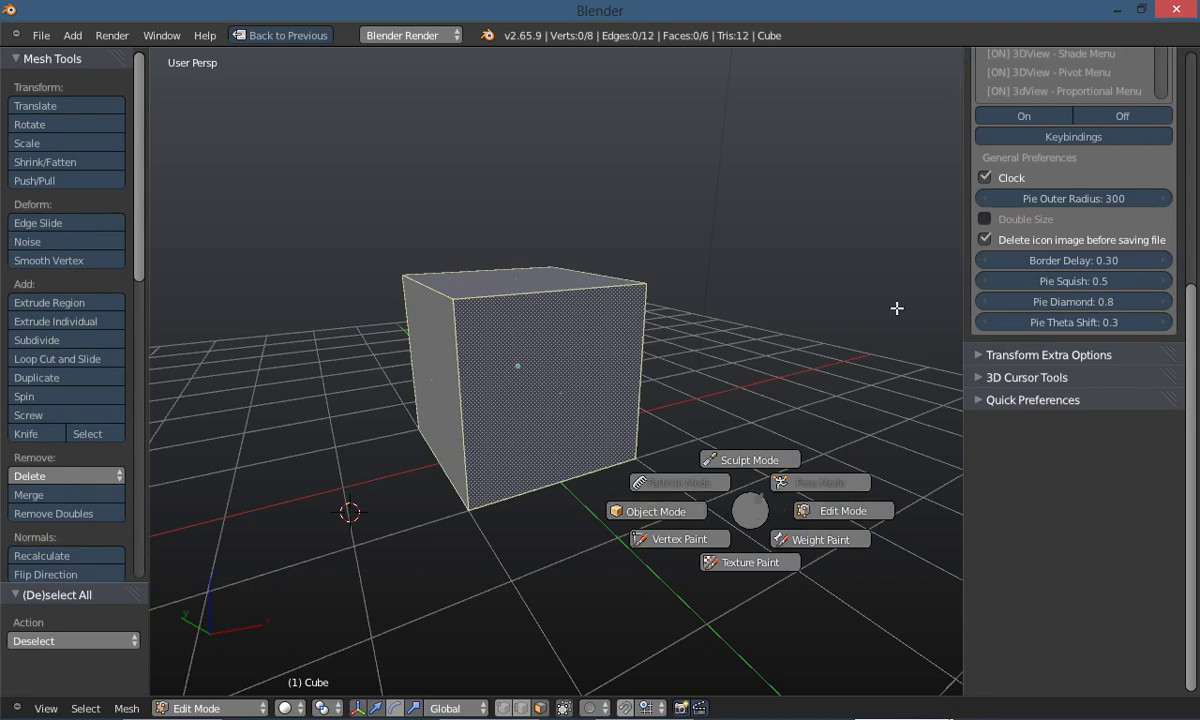
# Toggle the Clock option, enable Double Size, and preview the enlarged mode pie
pyautogui.click(985, 178)
pyautogui.click(985, 219)
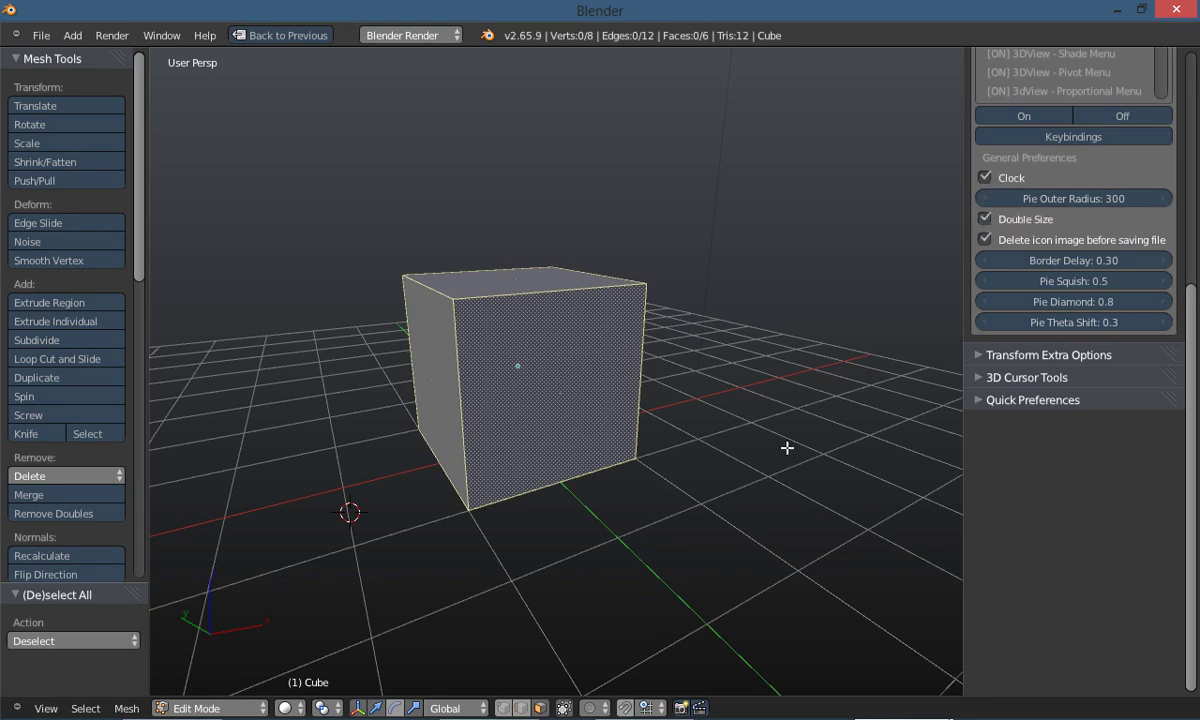
pyautogui.press('Tab')
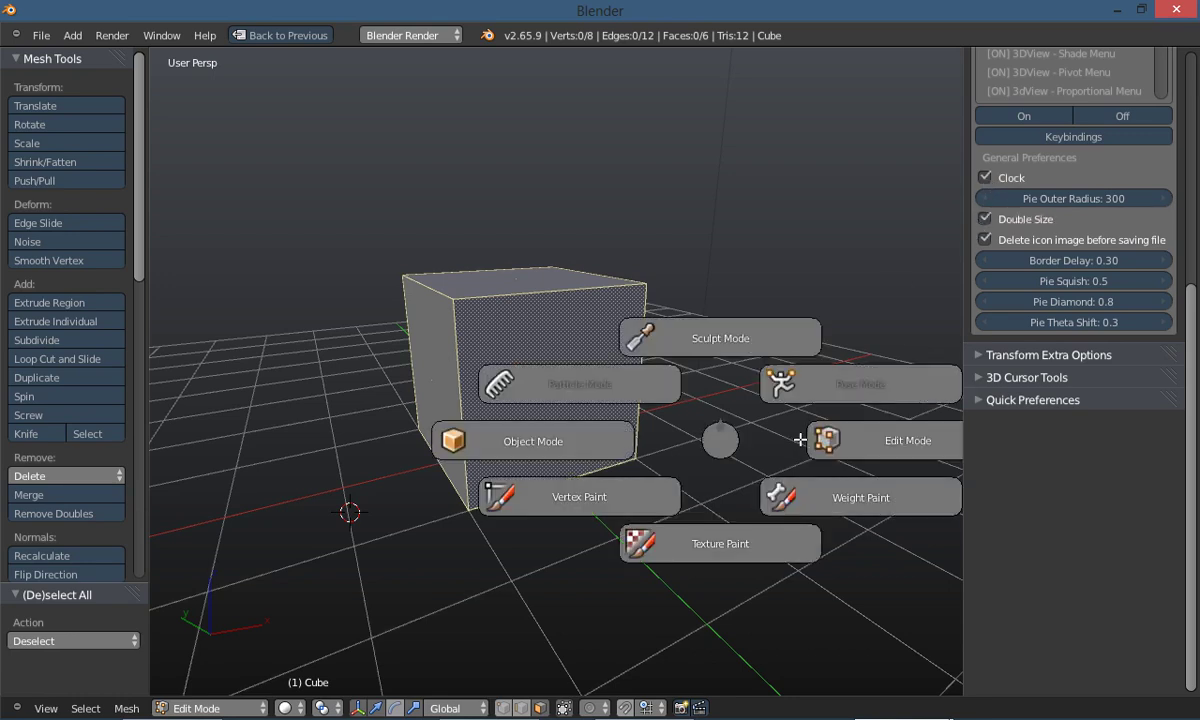
pyautogui.click(800, 440)
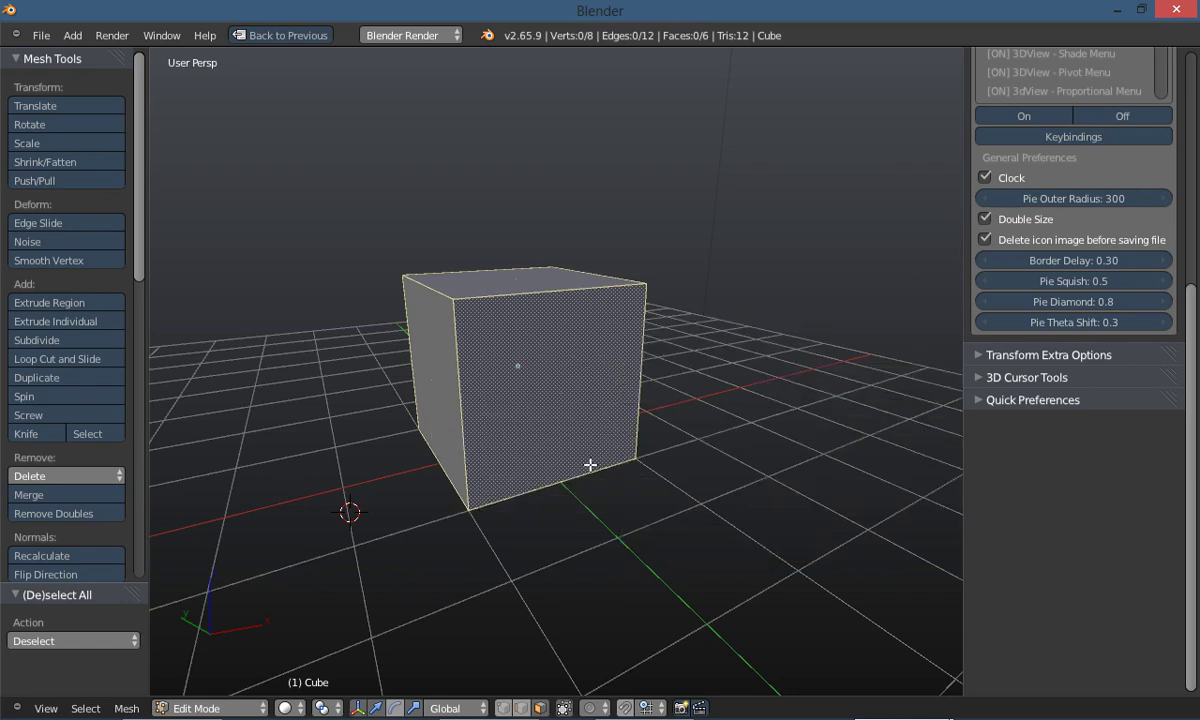
# Turn the Double Size pie option back off and recheck the mode pie
pyautogui.press('Tab')
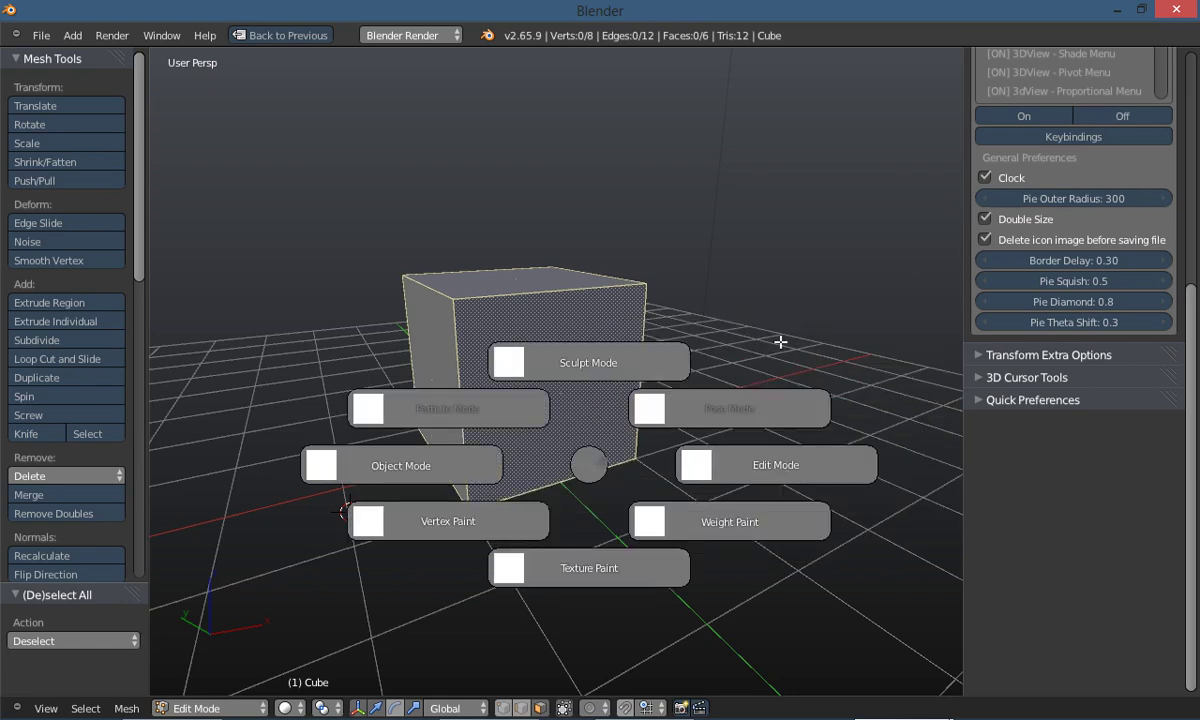
pyautogui.click(993, 224)
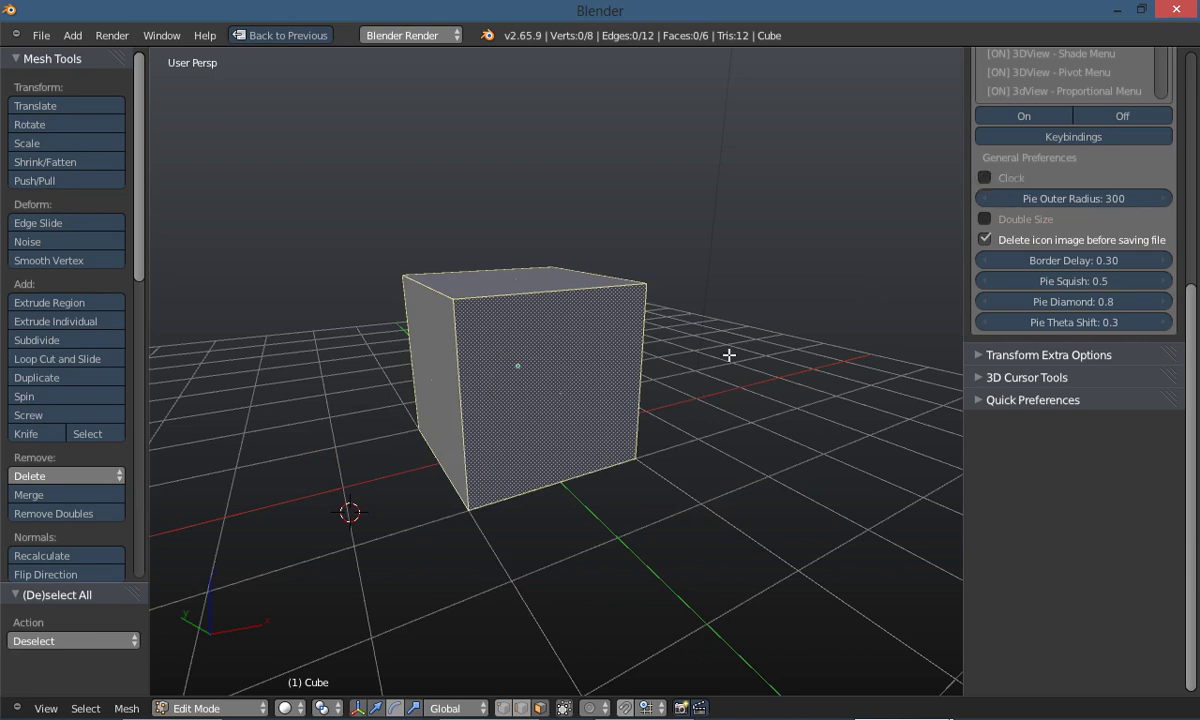
pyautogui.press('Tab')
pyautogui.press('Tab')
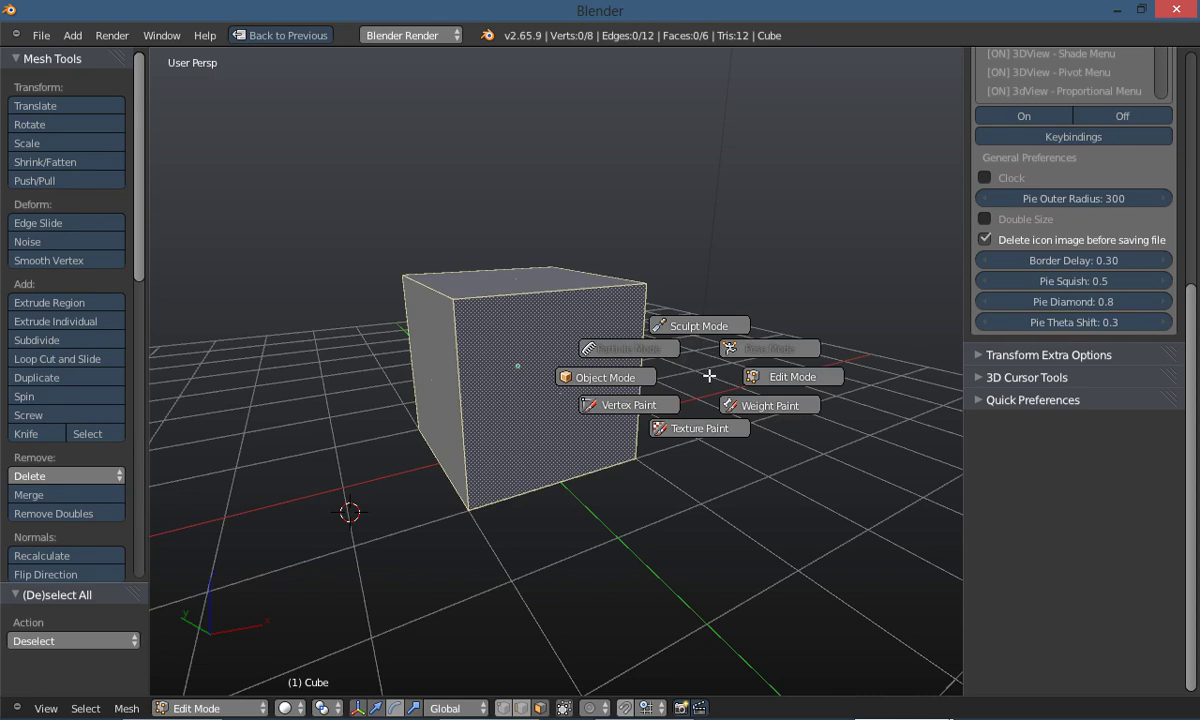
# Re-enable the pie Clock option, preview the mode pie, and pick Texture Paint
pyautogui.click(738, 360)
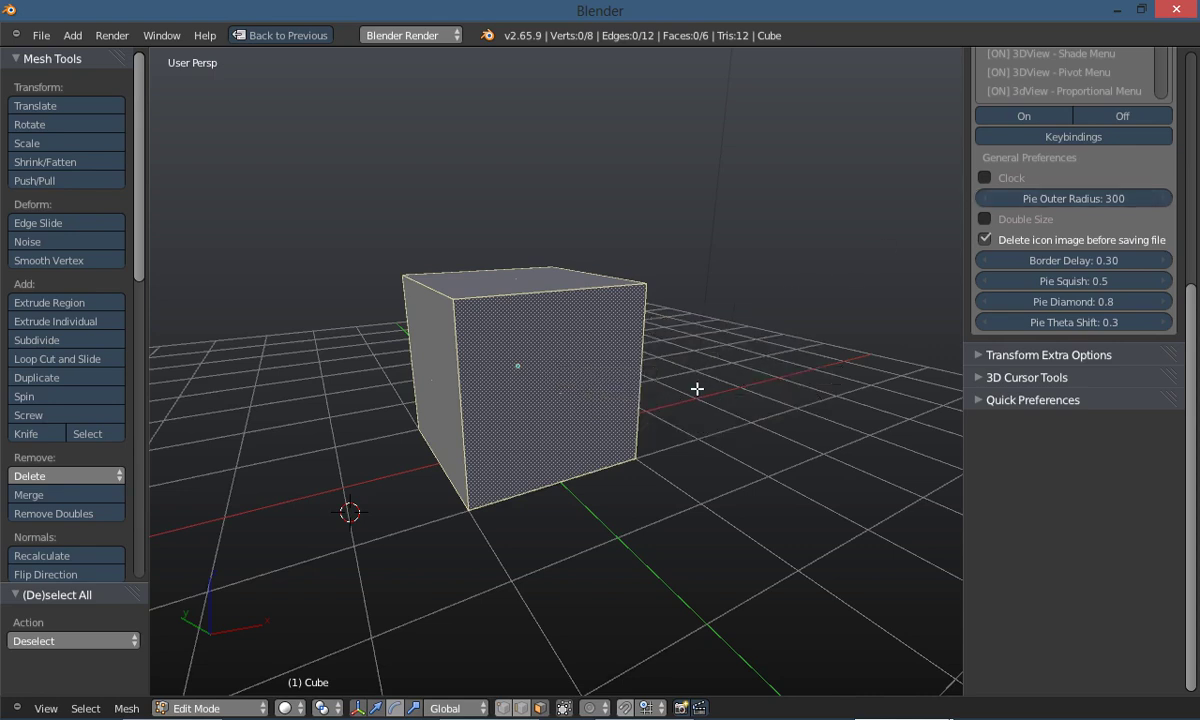
pyautogui.press('Tab')
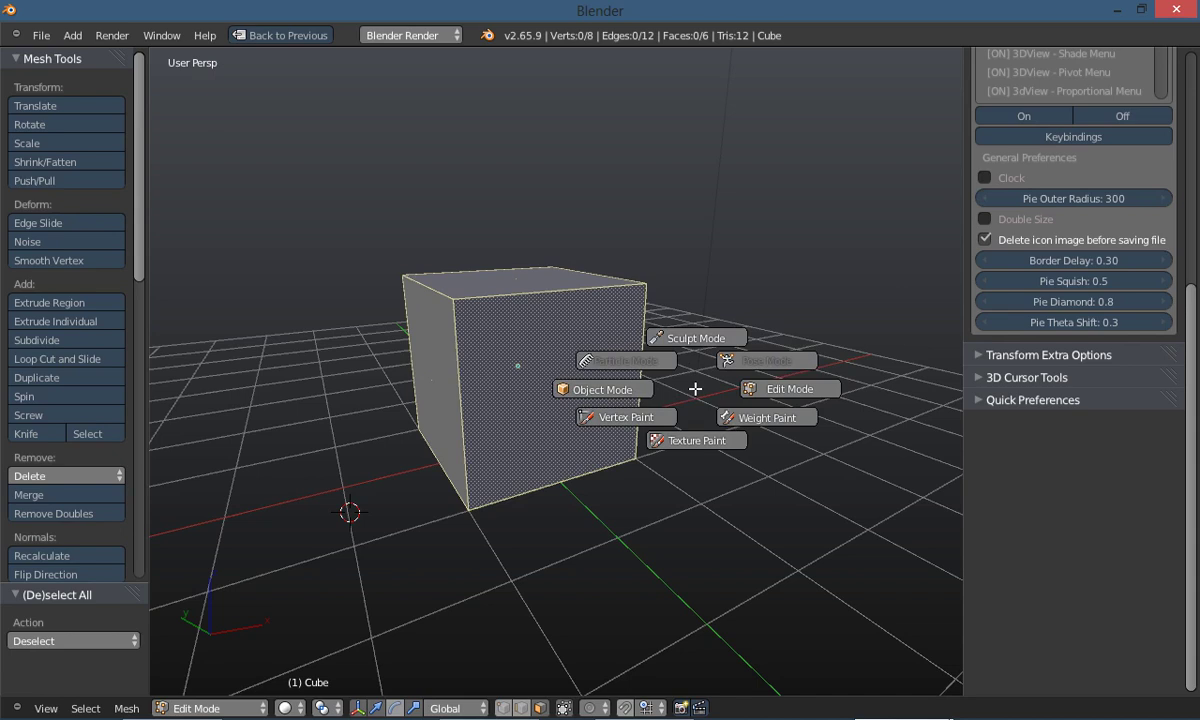
pyautogui.click(985, 177)
pyautogui.press('Tab')
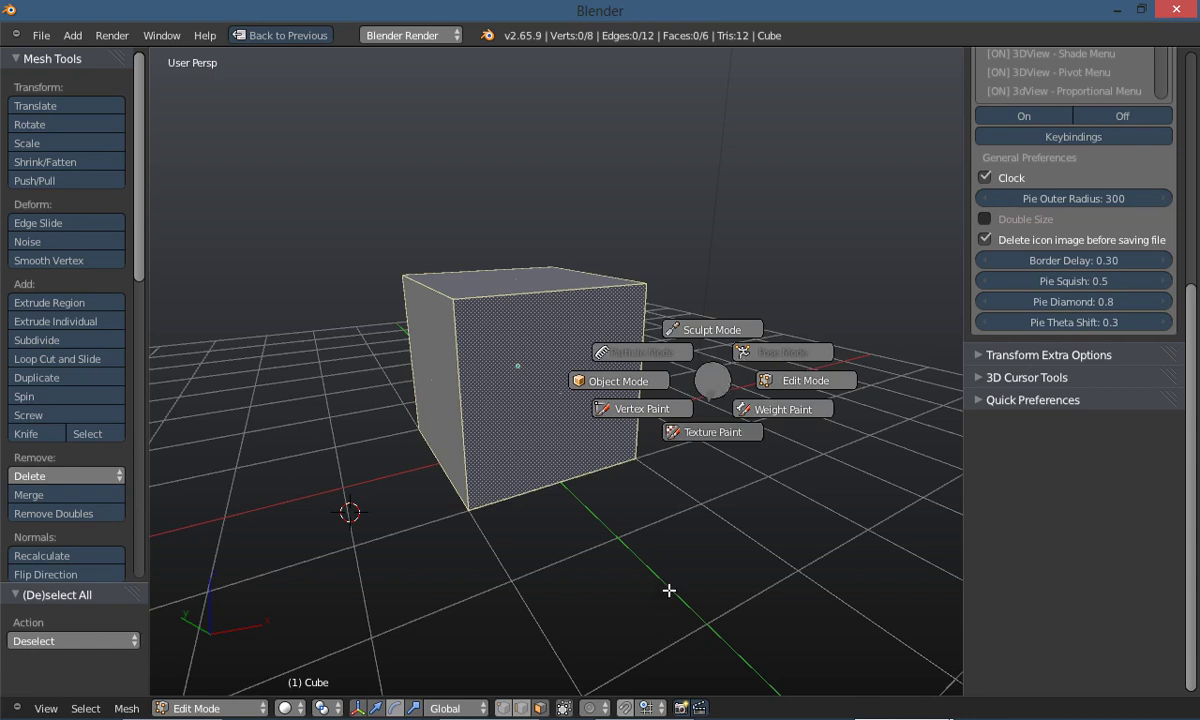
pyautogui.click(630, 575)
# Return the cube from Texture Paint to Object Mode using the mode pie
pyautogui.press('Tab')
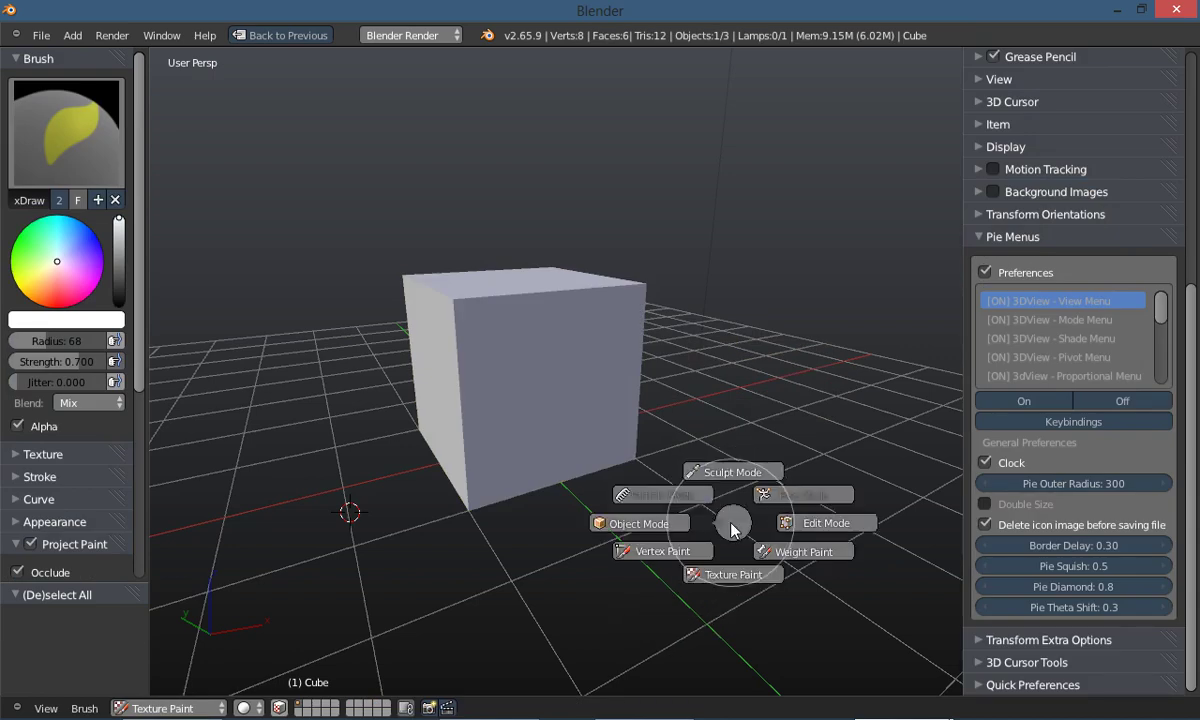
pyautogui.click(637, 527)
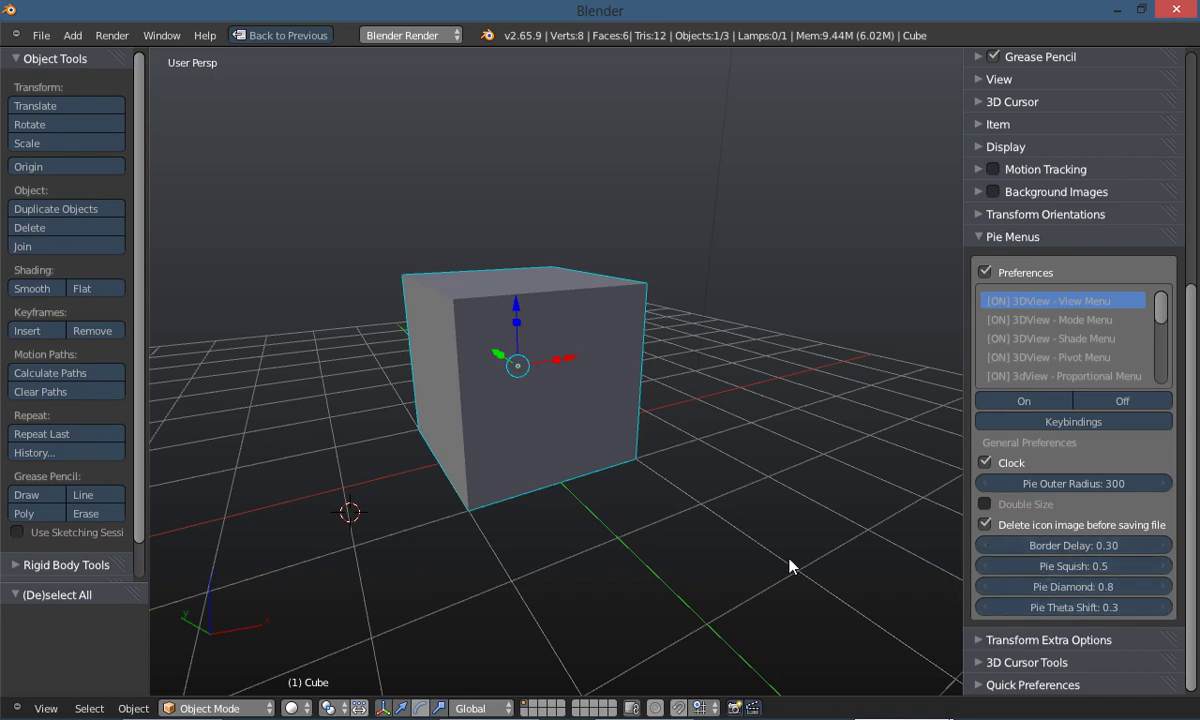
pyautogui.press('Tab')
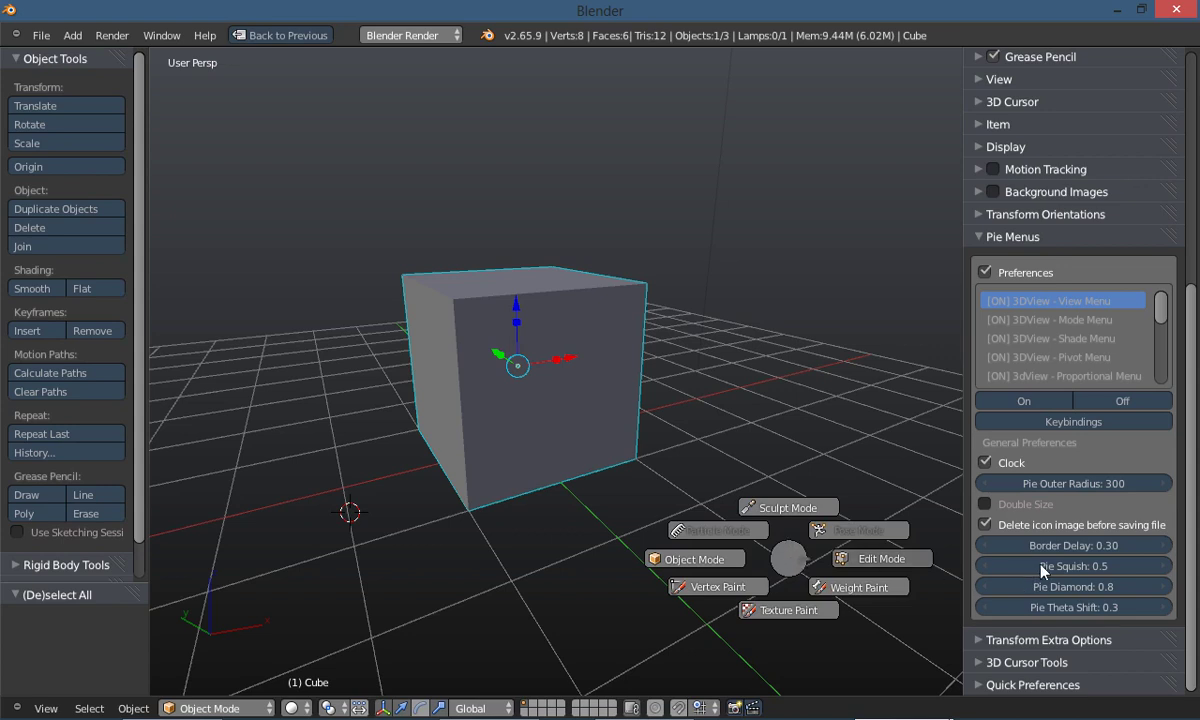
# Enter Edit Mode, raise Pie Squish to 1.0, and preview the squished pie
pyautogui.click(990, 572)
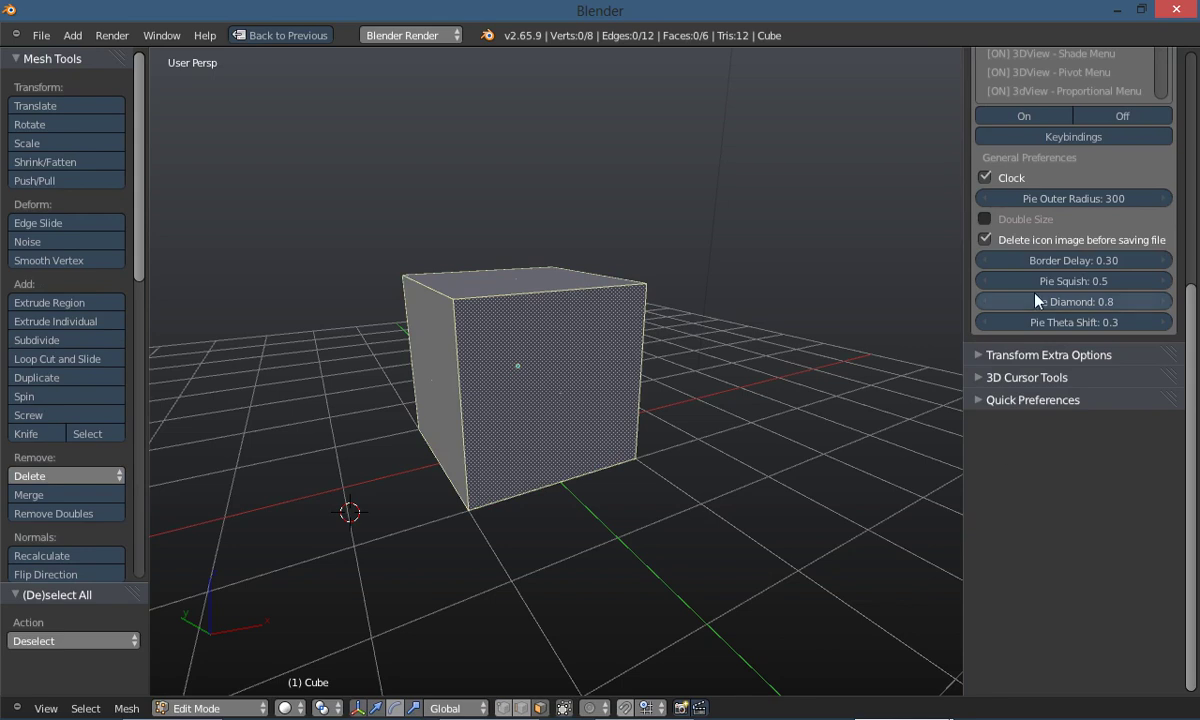
pyautogui.moveTo(1073, 281); pyautogui.dragTo(1040, 281)
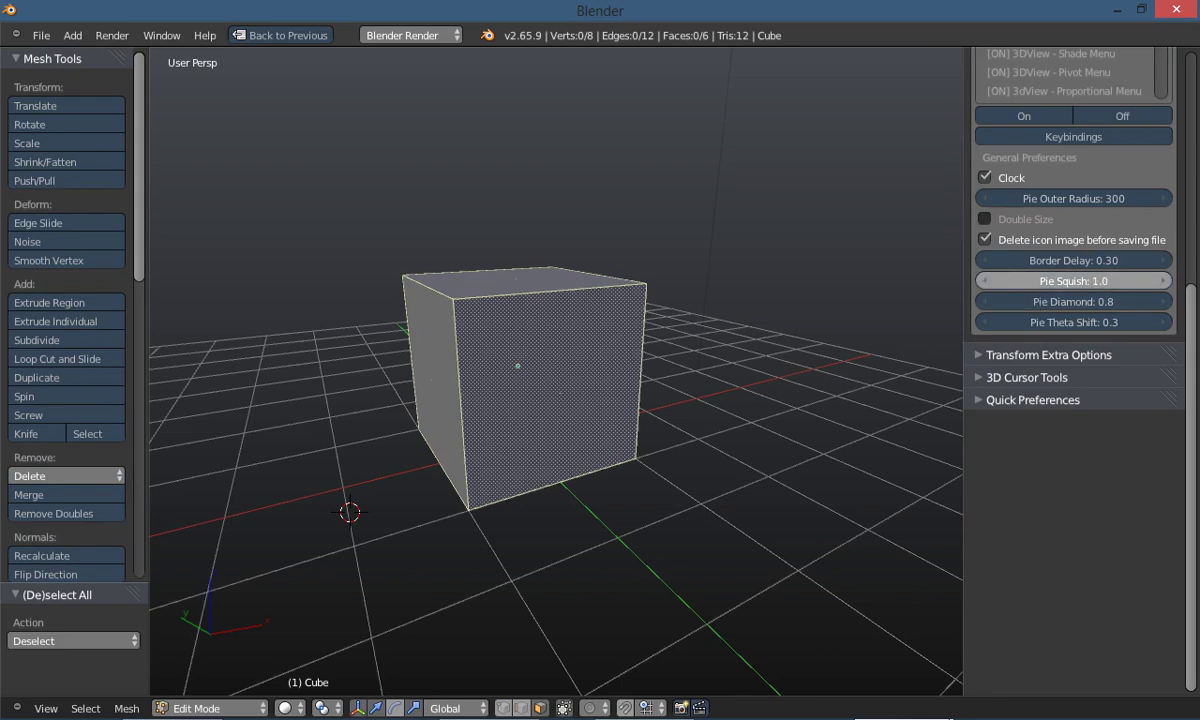
pyautogui.press('Tab')
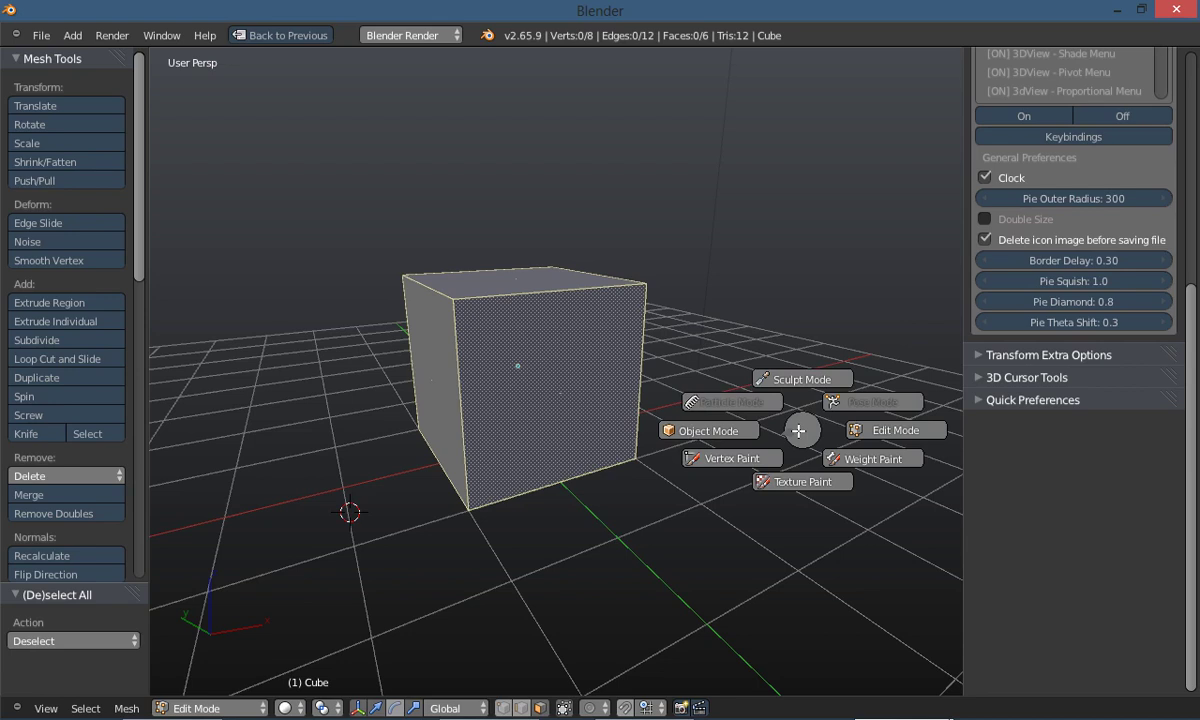
pyautogui.click(997, 302)
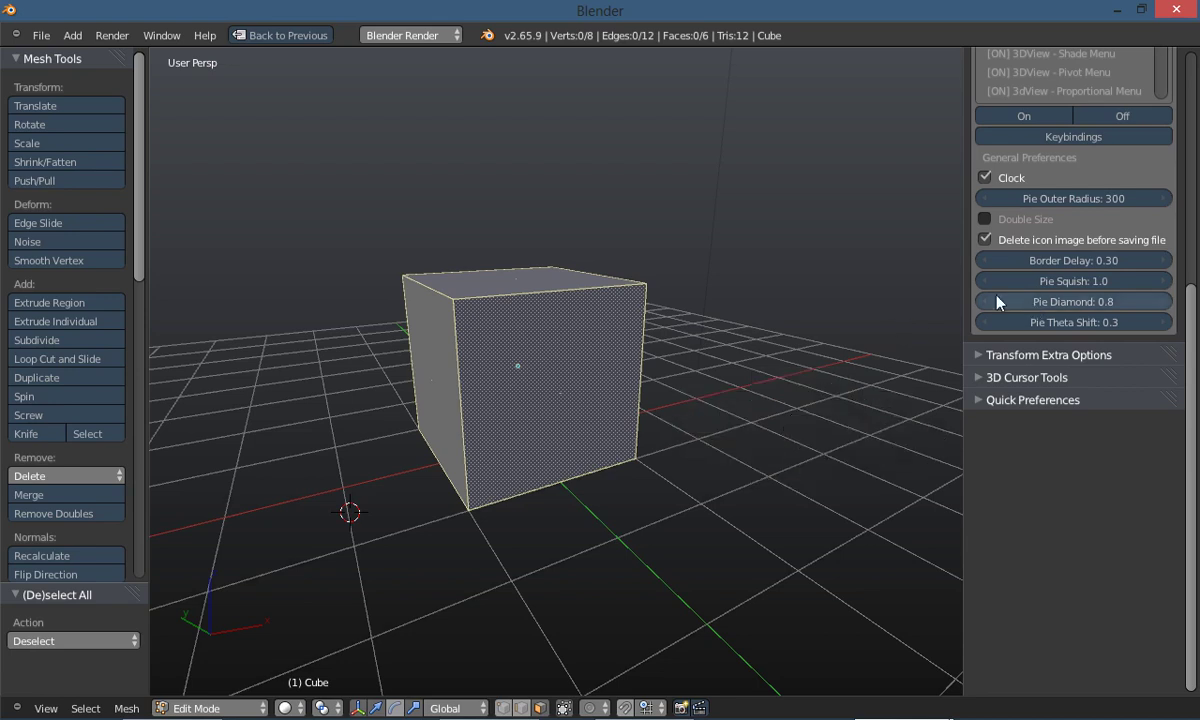
# Lower Pie Squish to 0.0 and raise Pie Diamond to 1.0, previewing each change
pyautogui.moveTo(1012, 279); pyautogui.dragTo(814, 423)
pyautogui.press('Tab')
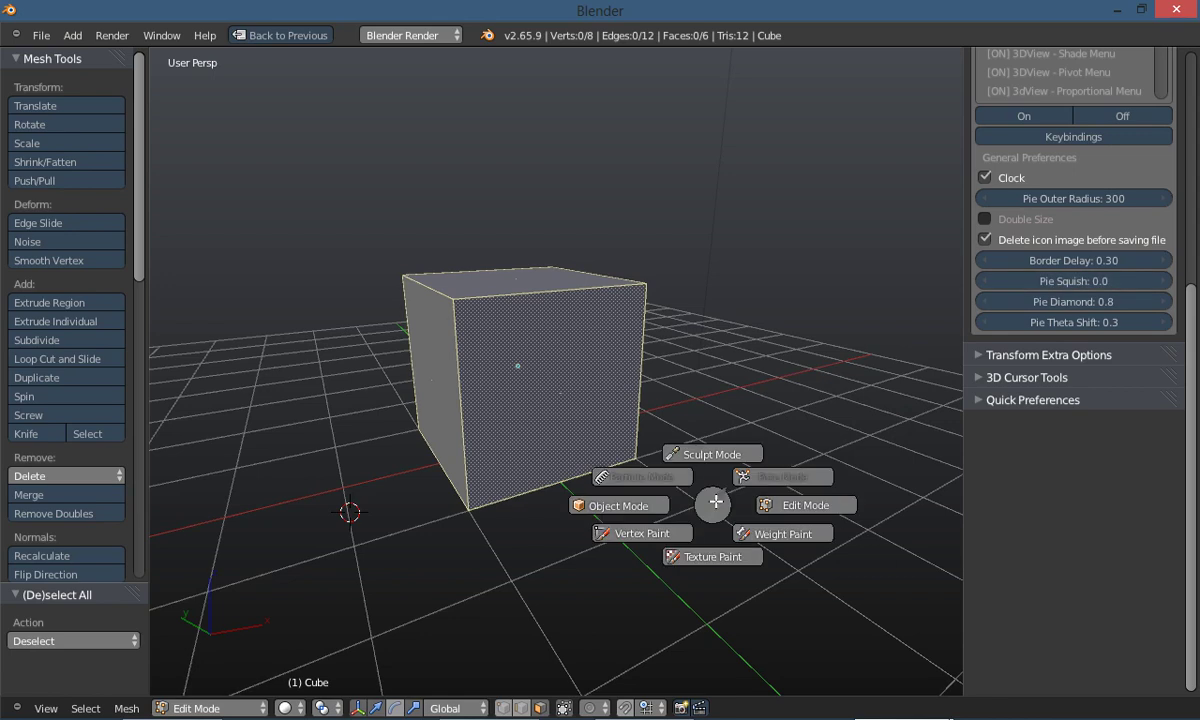
pyautogui.click(717, 502)
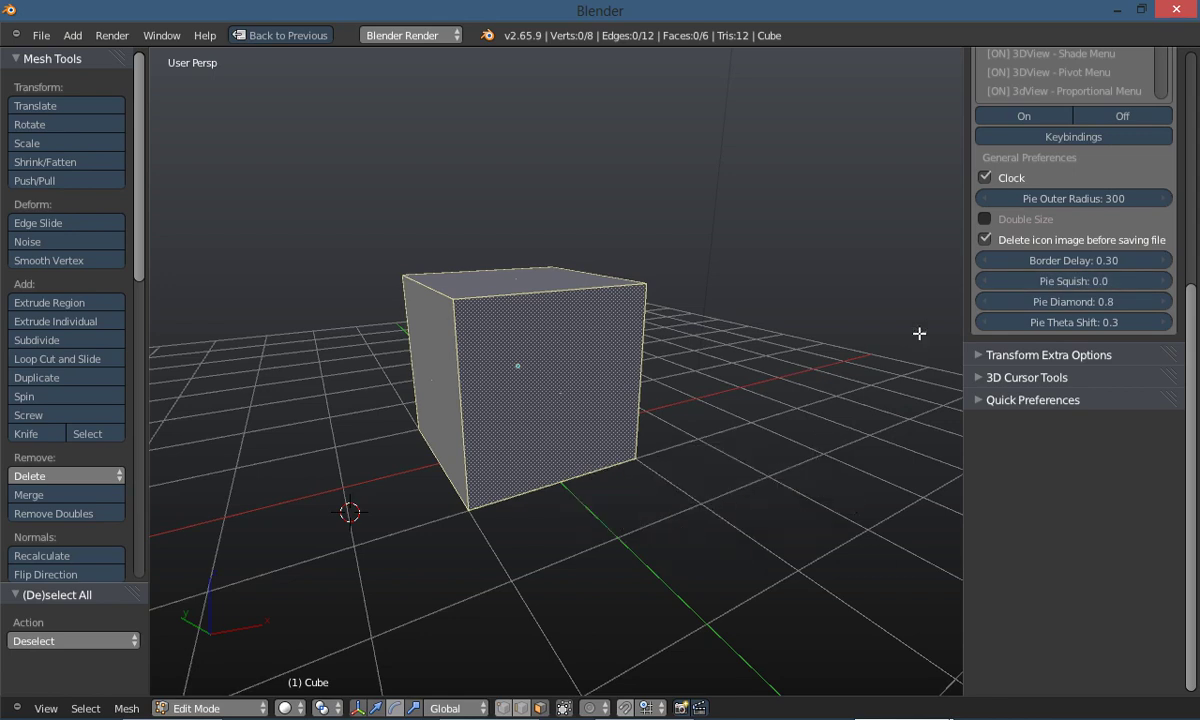
pyautogui.moveTo(1027, 302); pyautogui.dragTo(1045, 302)
pyautogui.press('Tab')
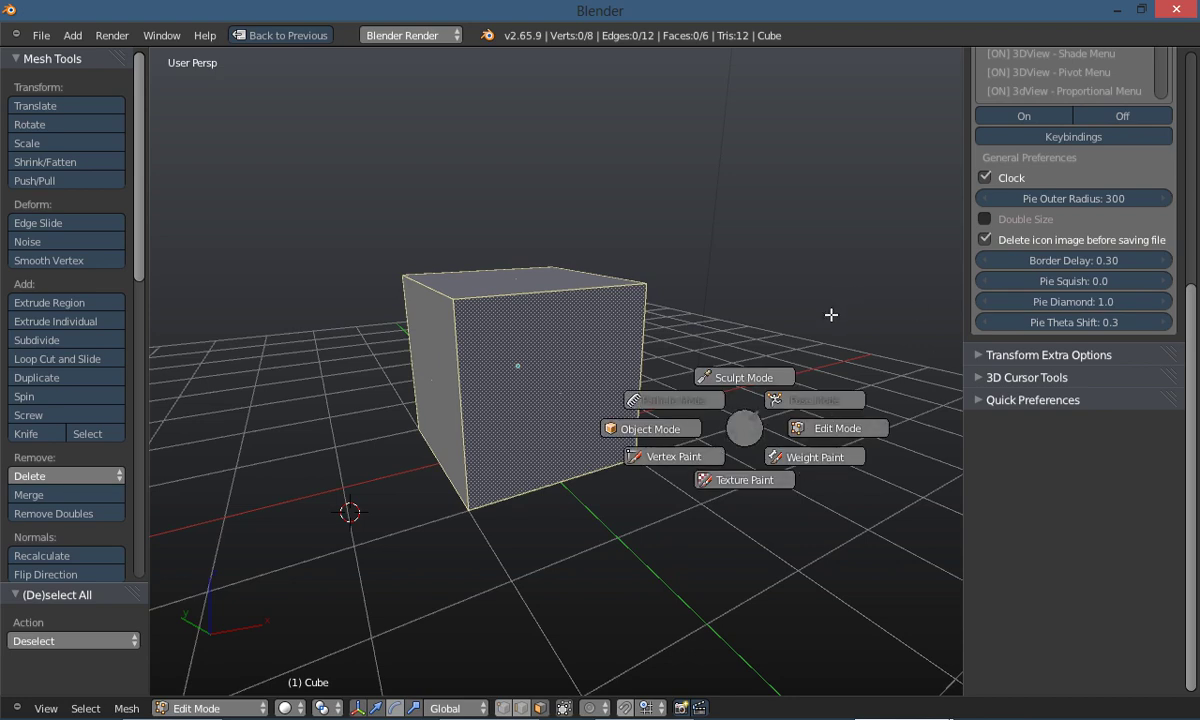
pyautogui.click(775, 298)
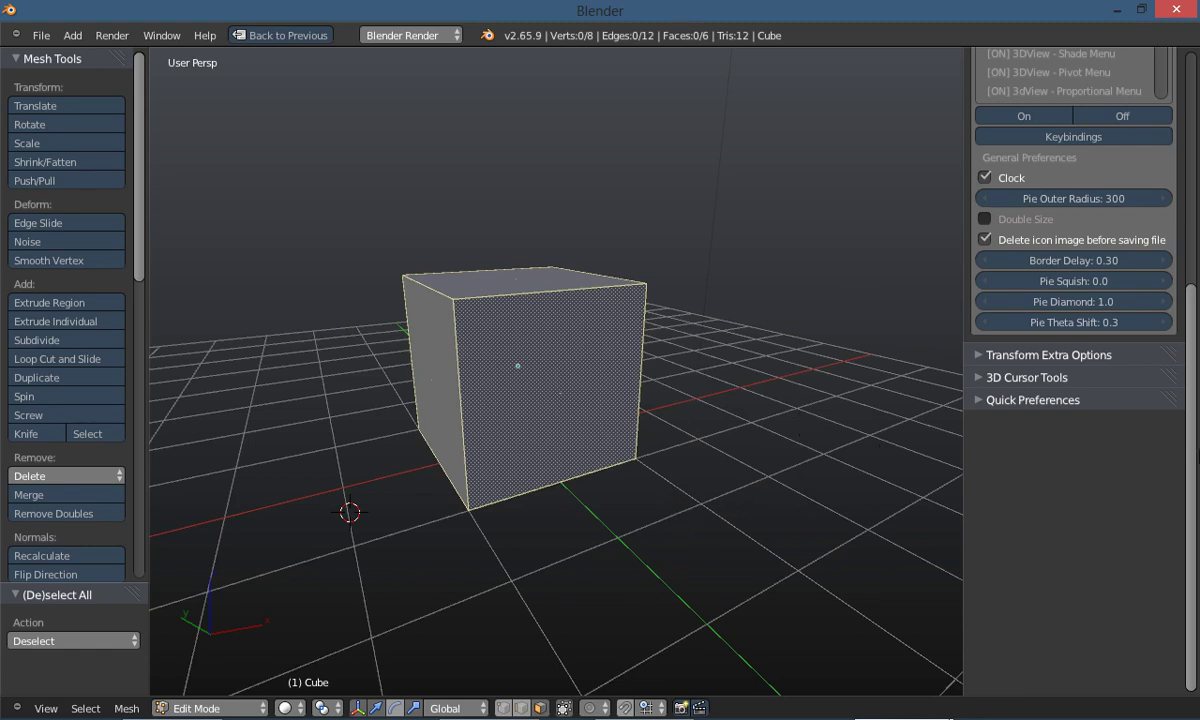
pyautogui.scroll(5, 1188, 482)
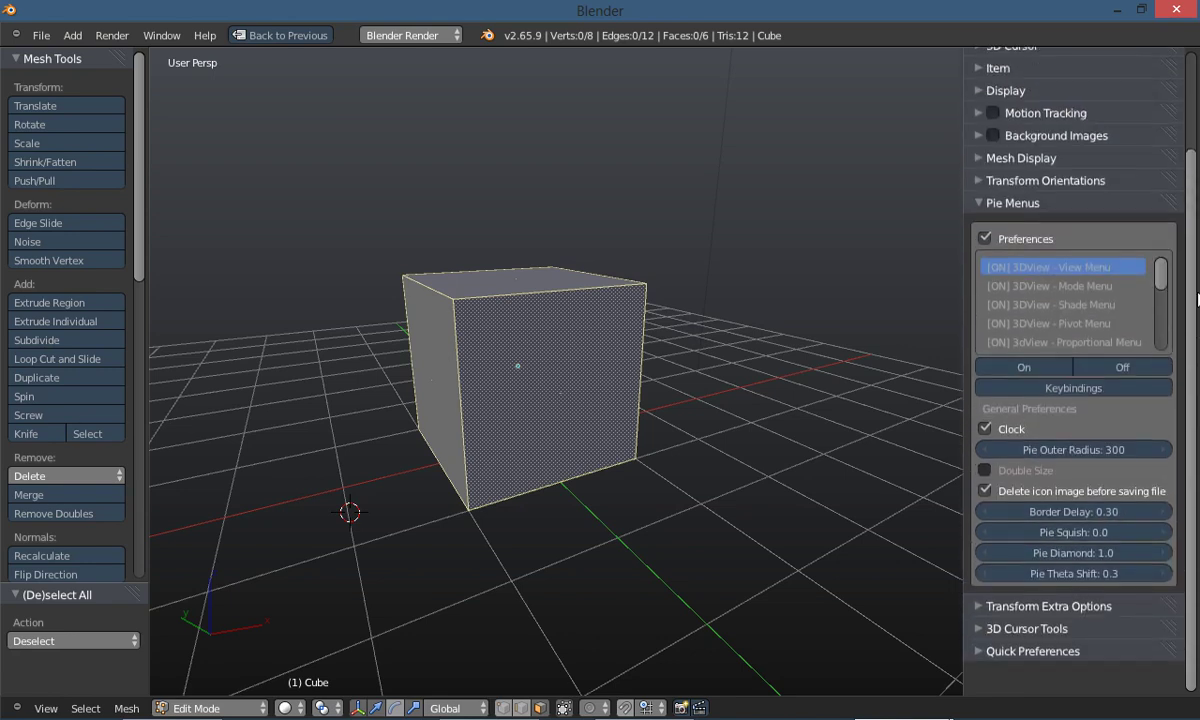
# Bring up the hot keys document, shift it right, then return to Blender's mode pie
pyautogui.scroll(3, 1190, 298)
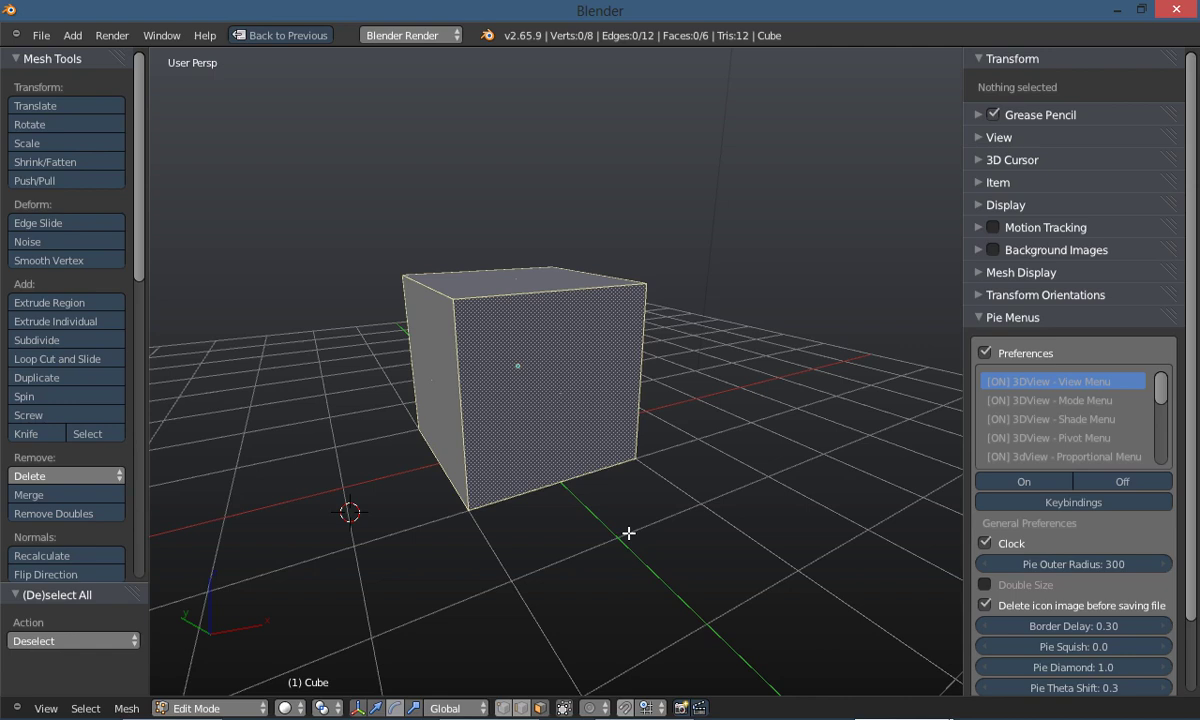
pyautogui.moveTo(531, 712)
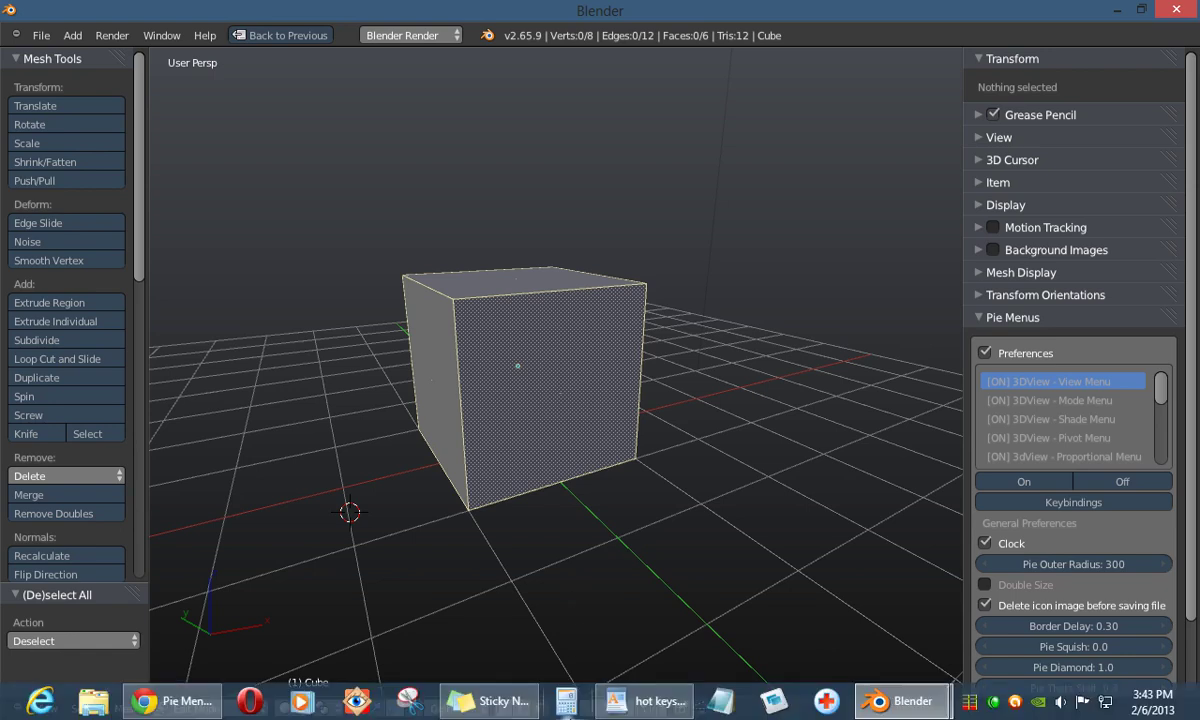
pyautogui.click(628, 710)
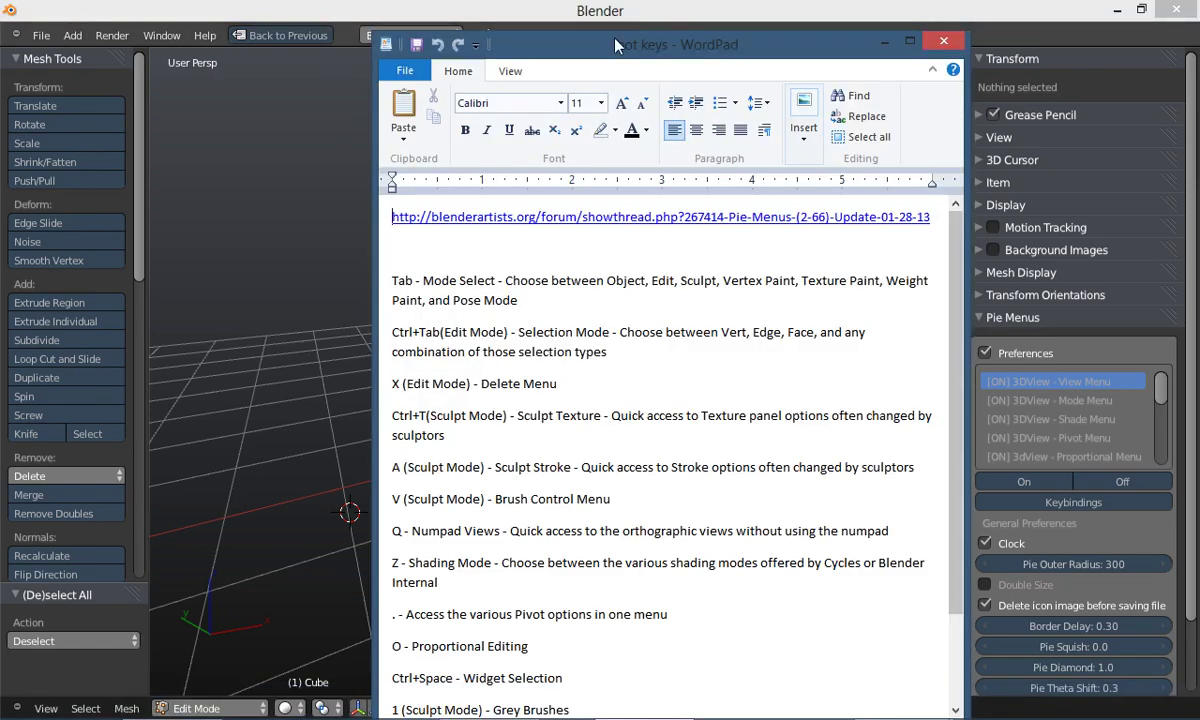
pyautogui.moveTo(616, 45); pyautogui.dragTo(815, 28)
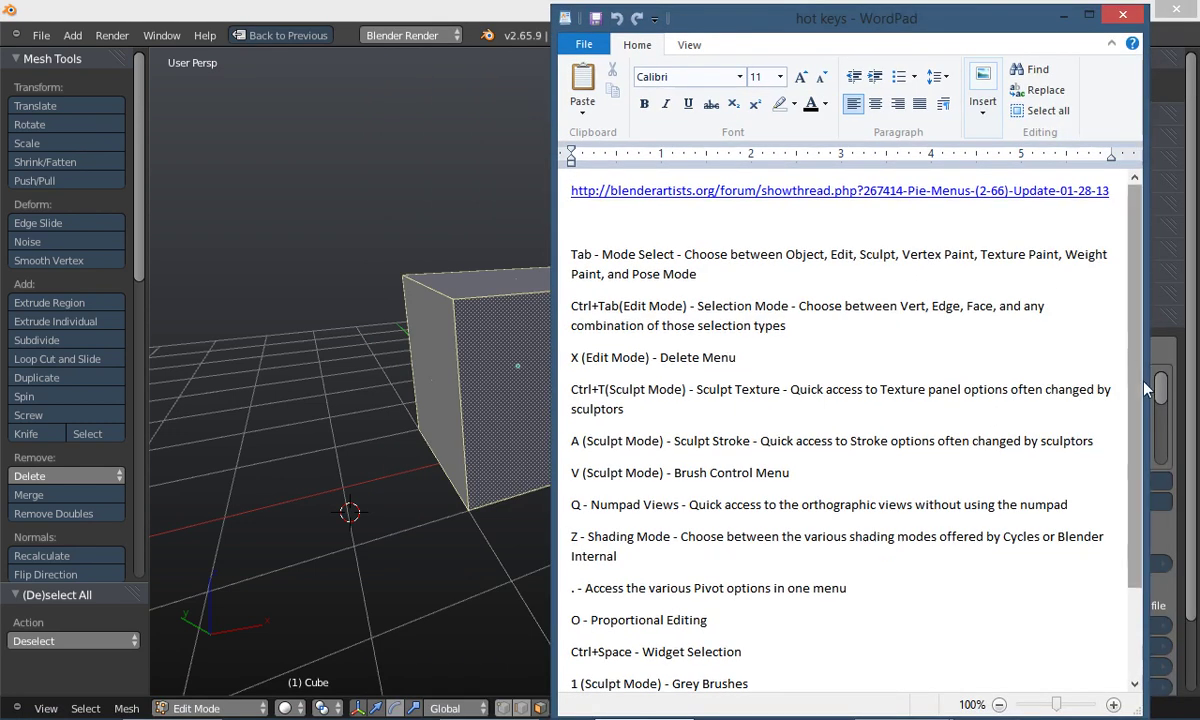
pyautogui.moveTo(1145, 388); pyautogui.dragTo(1141, 433)
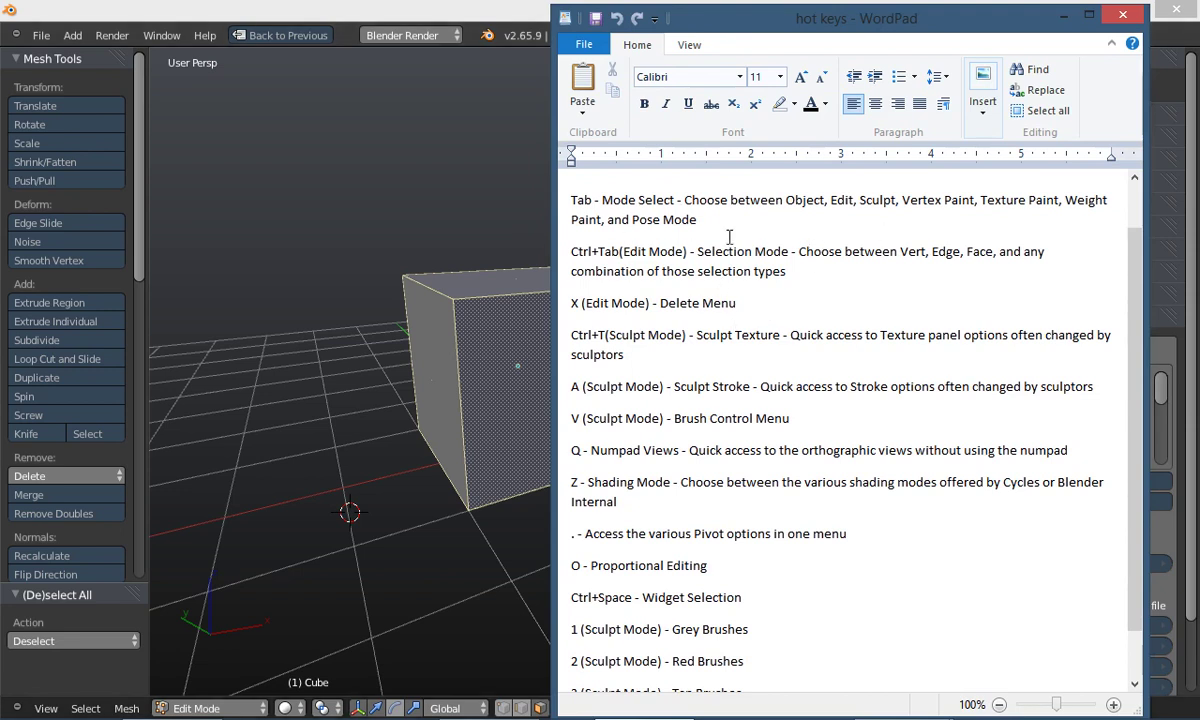
pyautogui.moveTo(686, 20); pyautogui.dragTo(818, 22)
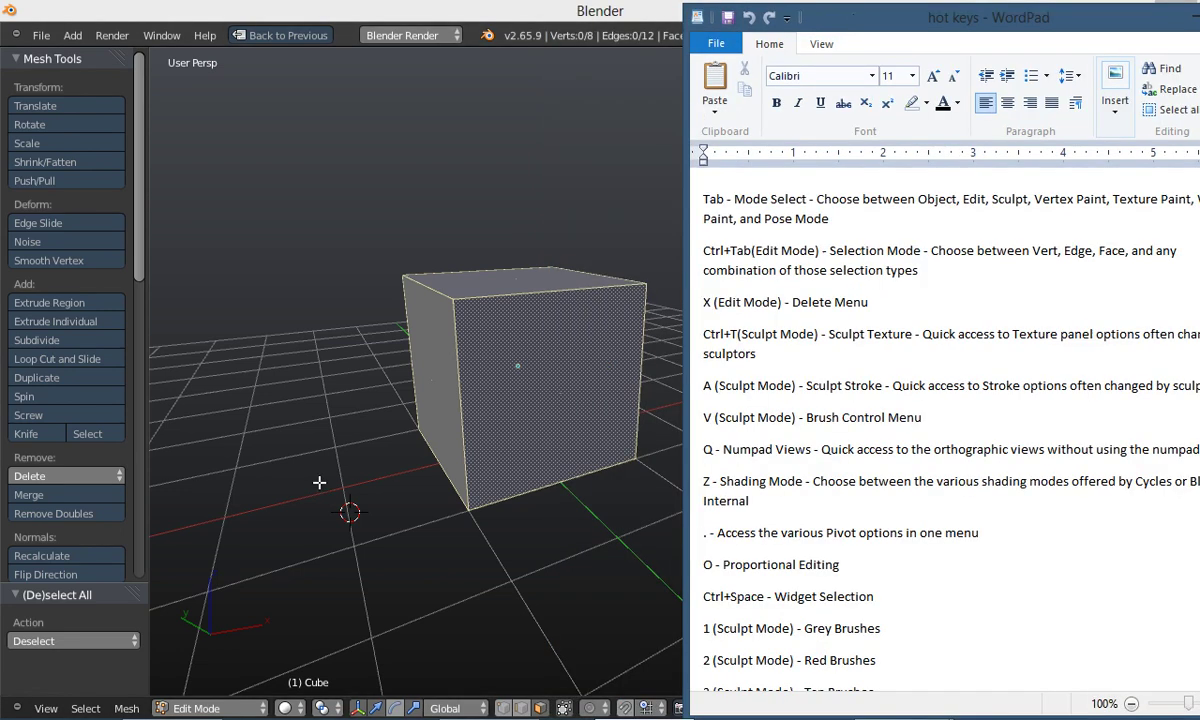
pyautogui.click(300, 450)
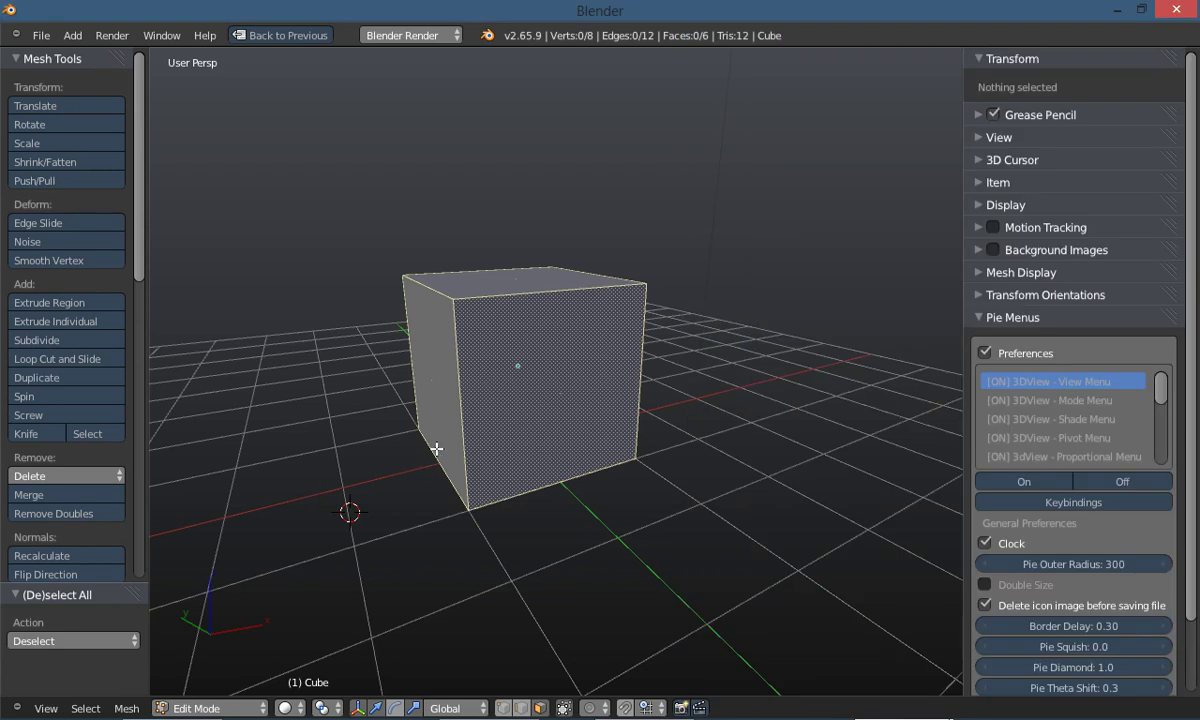
pyautogui.press('Tab')
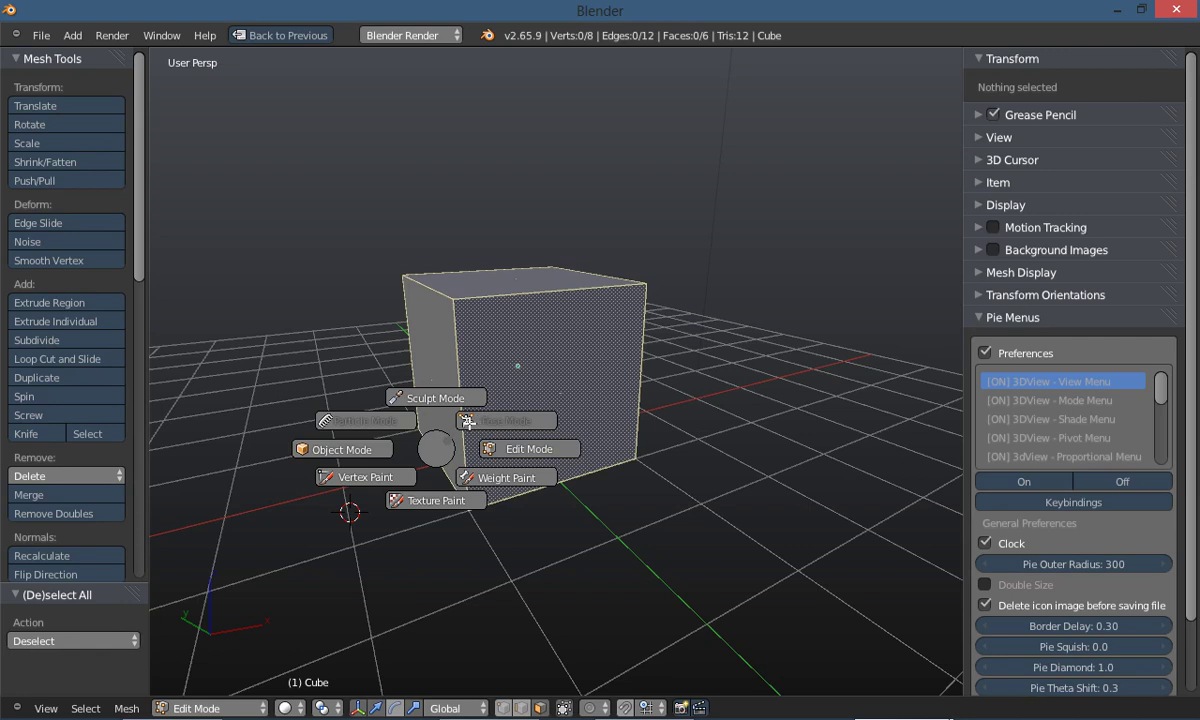
pyautogui.click(467, 421)
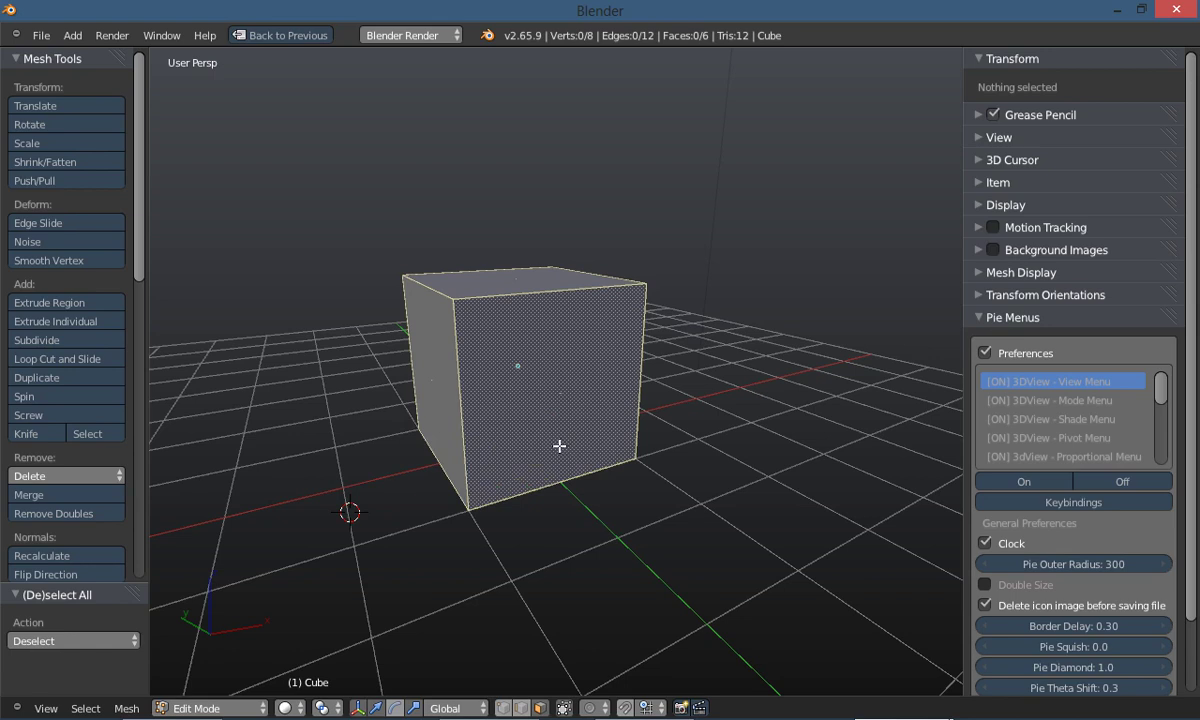
pyautogui.press('Tab')
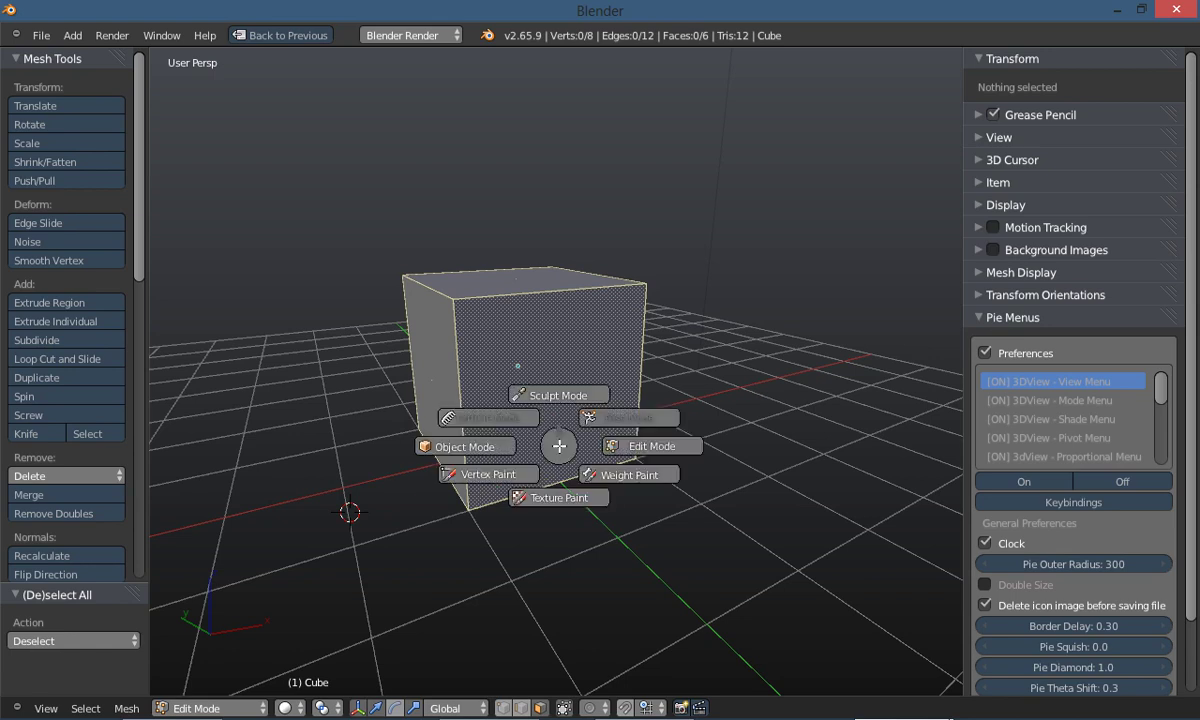
pyautogui.click(637, 449)
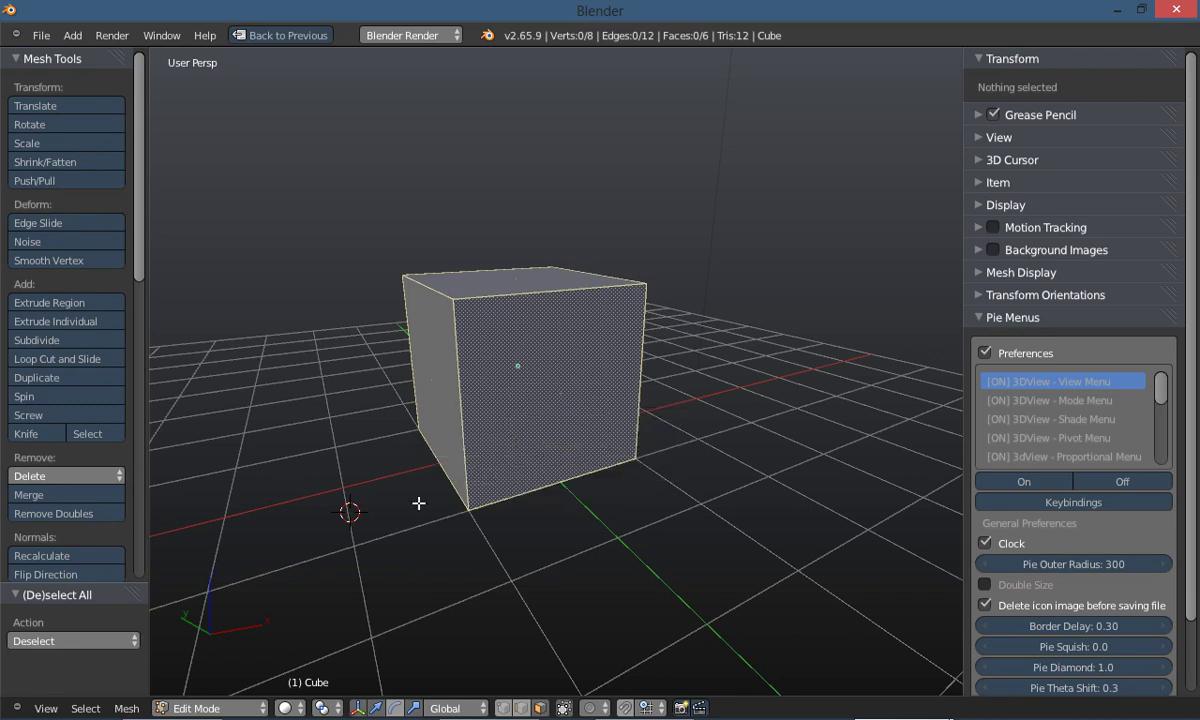
pyautogui.press('Tab')
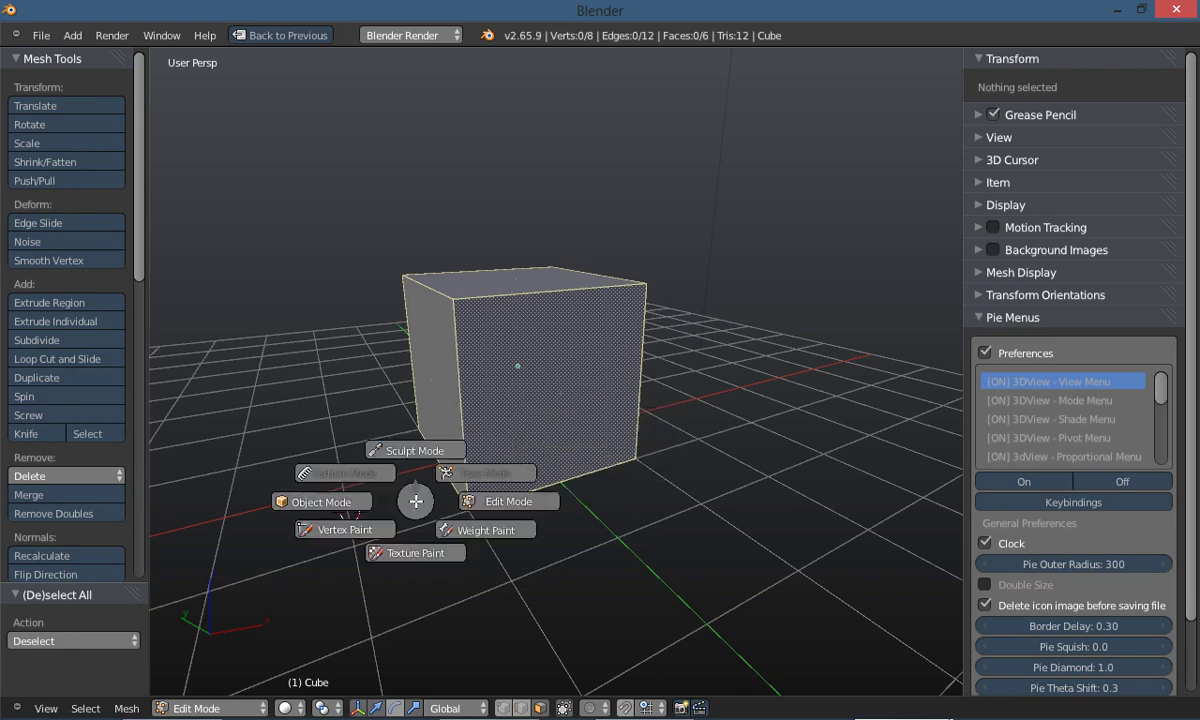
pyautogui.click(509, 501)
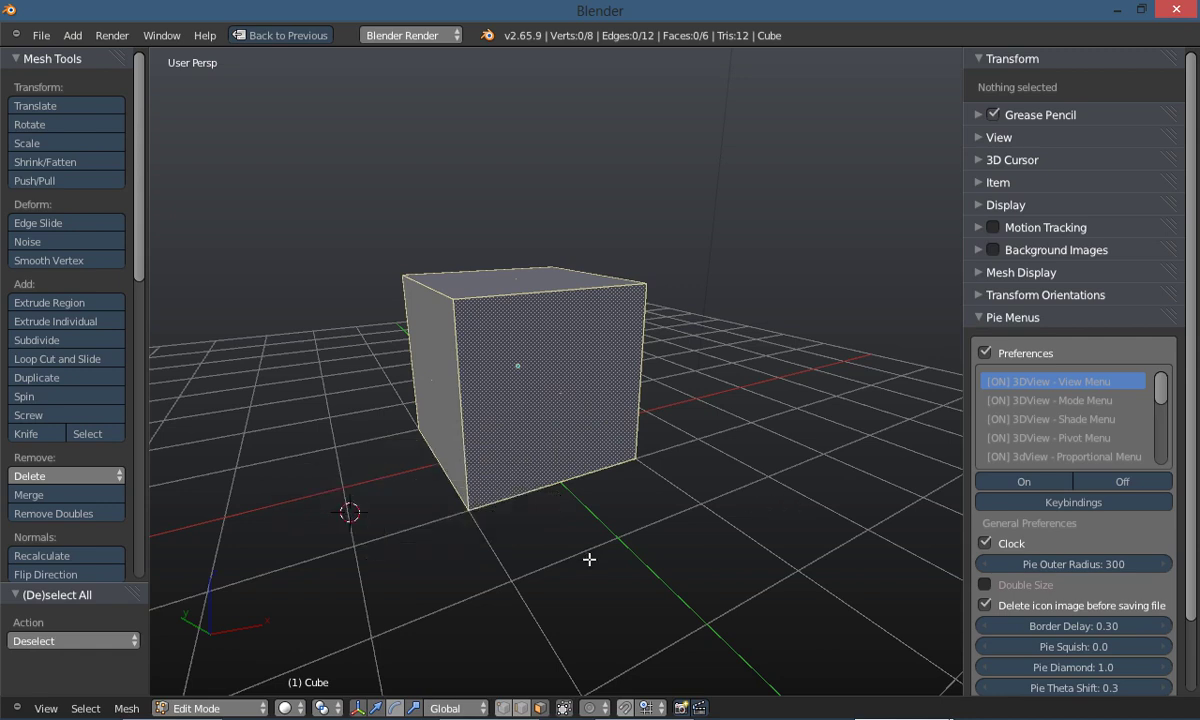
# Switch to the hot keys list, nudge it left, and minimize it
pyautogui.hotkey('alt', 'Tab')
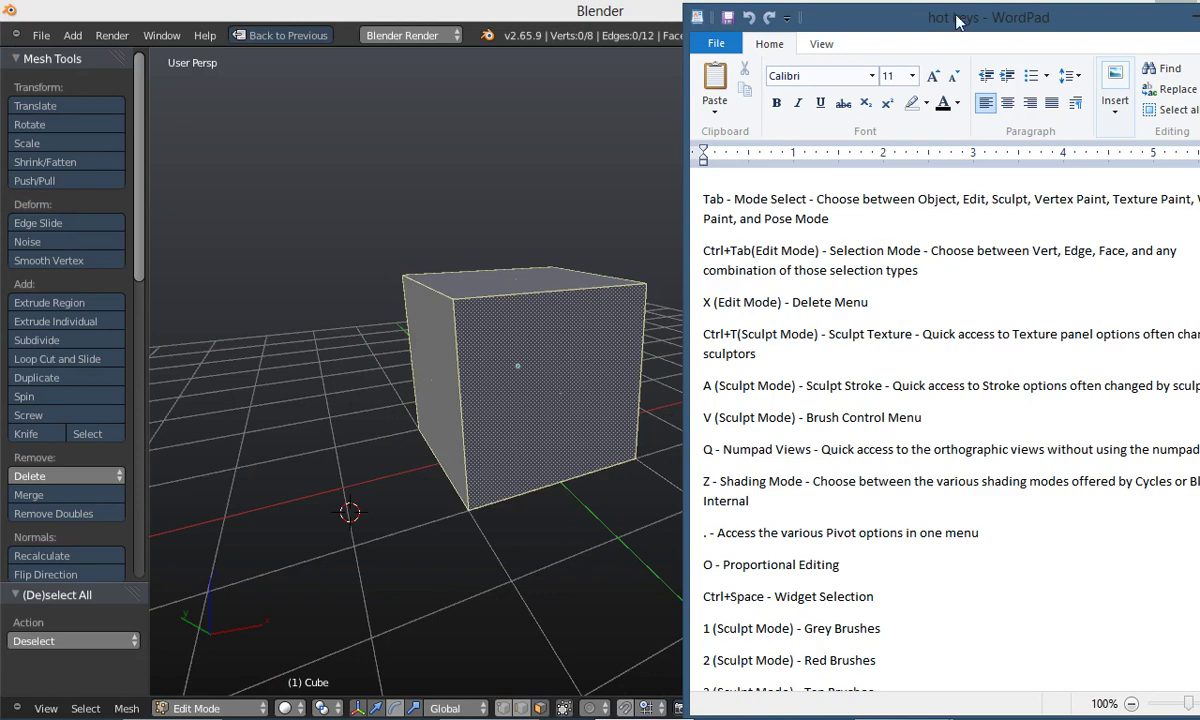
pyautogui.moveTo(884, 16); pyautogui.dragTo(870, 22)
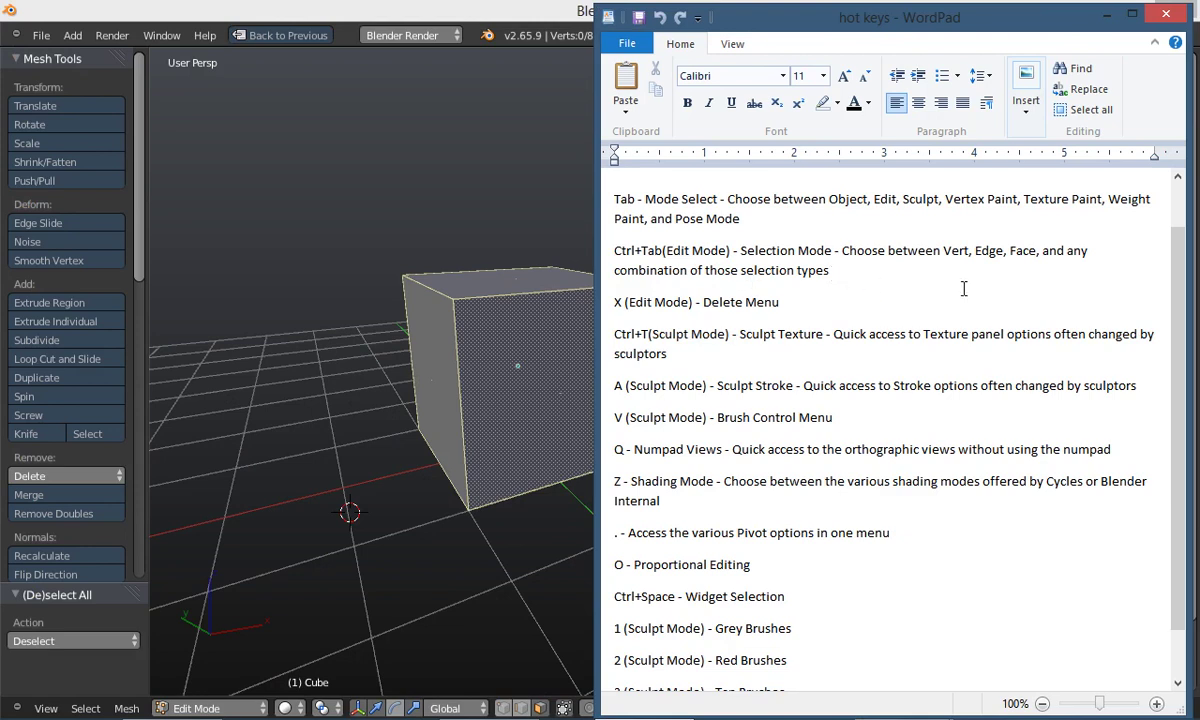
pyautogui.click(1106, 15)
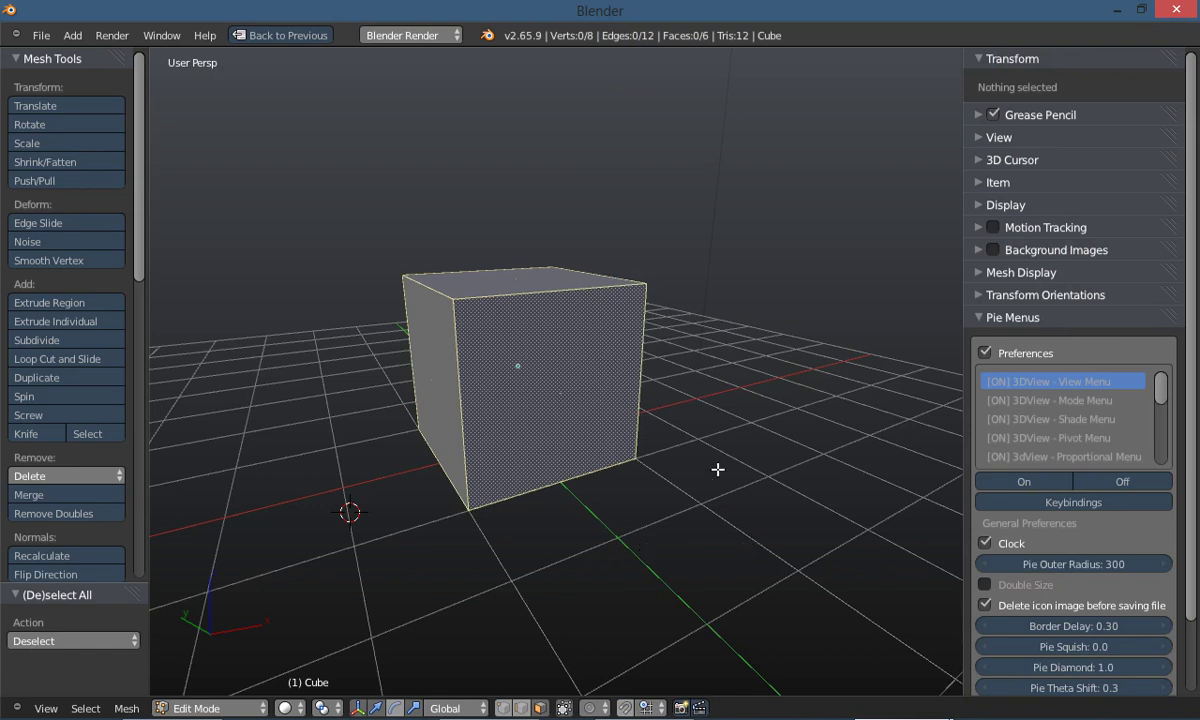
# Preview the Ctrl+Tab vertex/edge/face selection pie unchanged, then bring back the hot keys list
pyautogui.hotkey('ctrl', 'Tab')
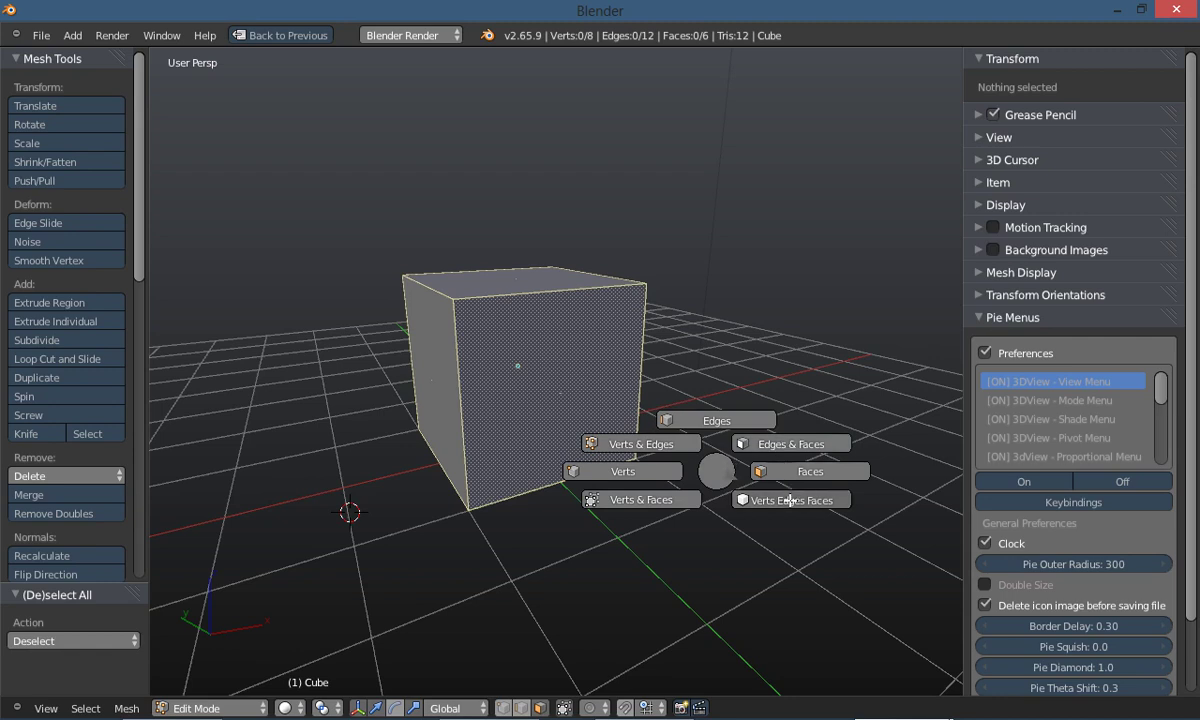
pyautogui.click(568, 617)
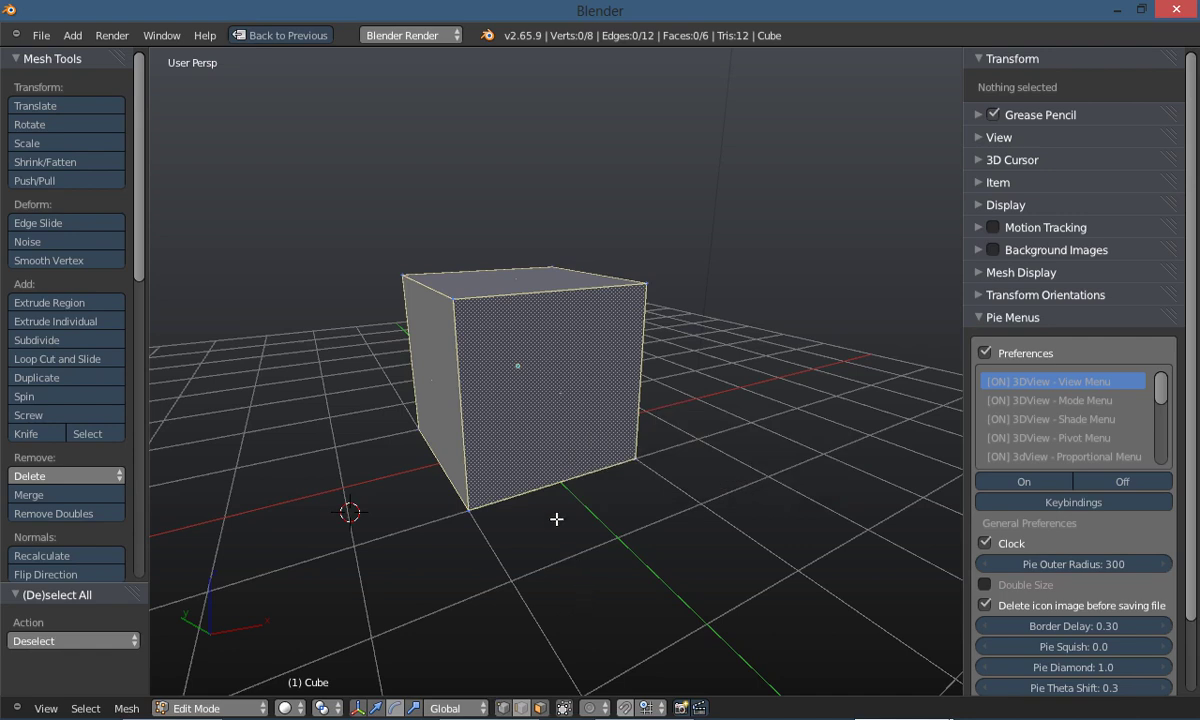
pyautogui.hotkey('alt', 'Tab')
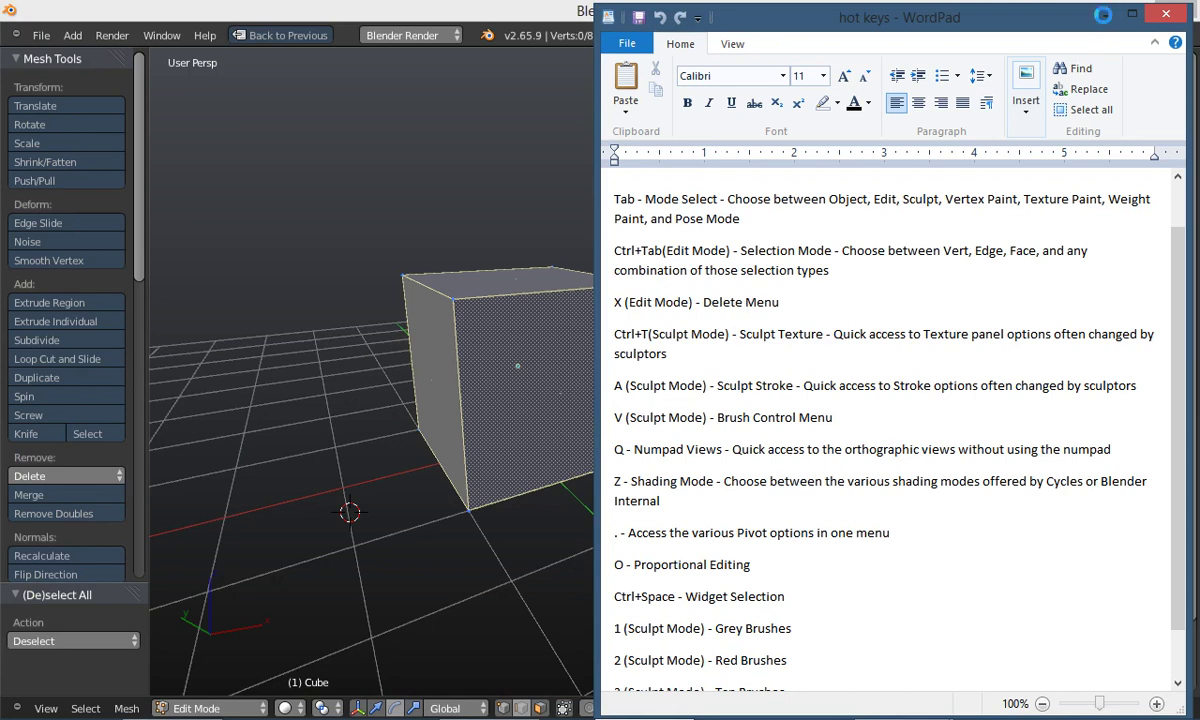
# Preview the X delete pie without deleting, then check and minimize the hot keys list
pyautogui.hotkey('alt', 'Tab')
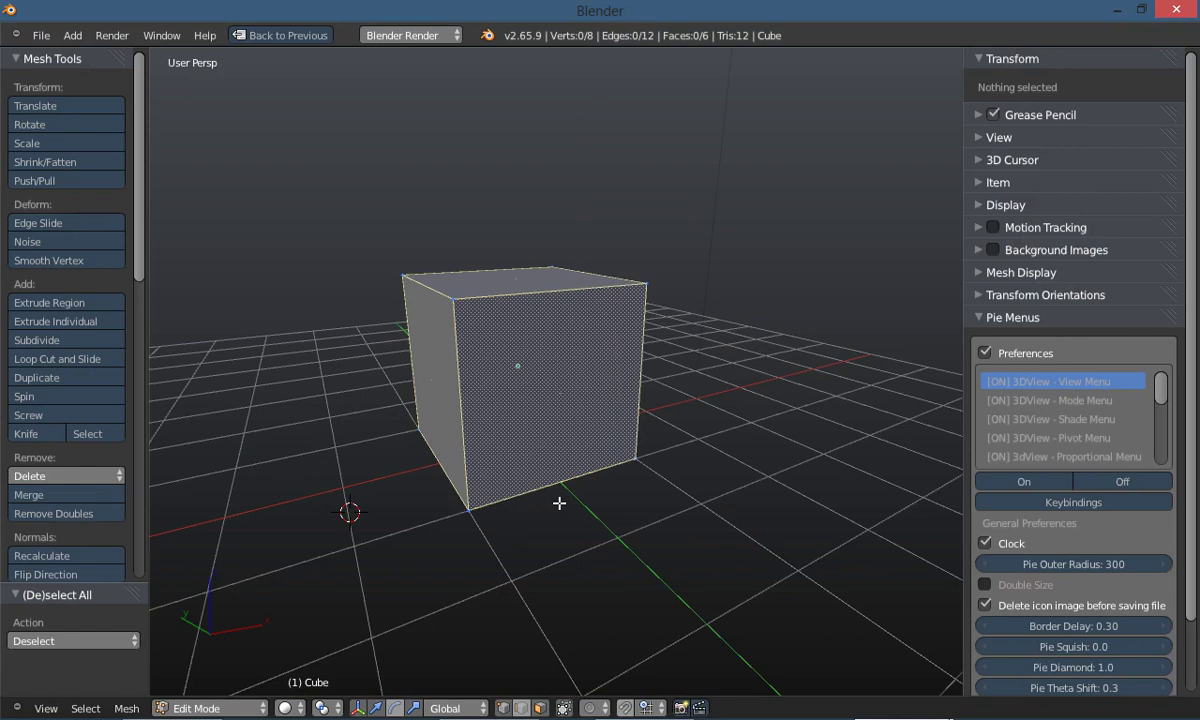
pyautogui.press('x')
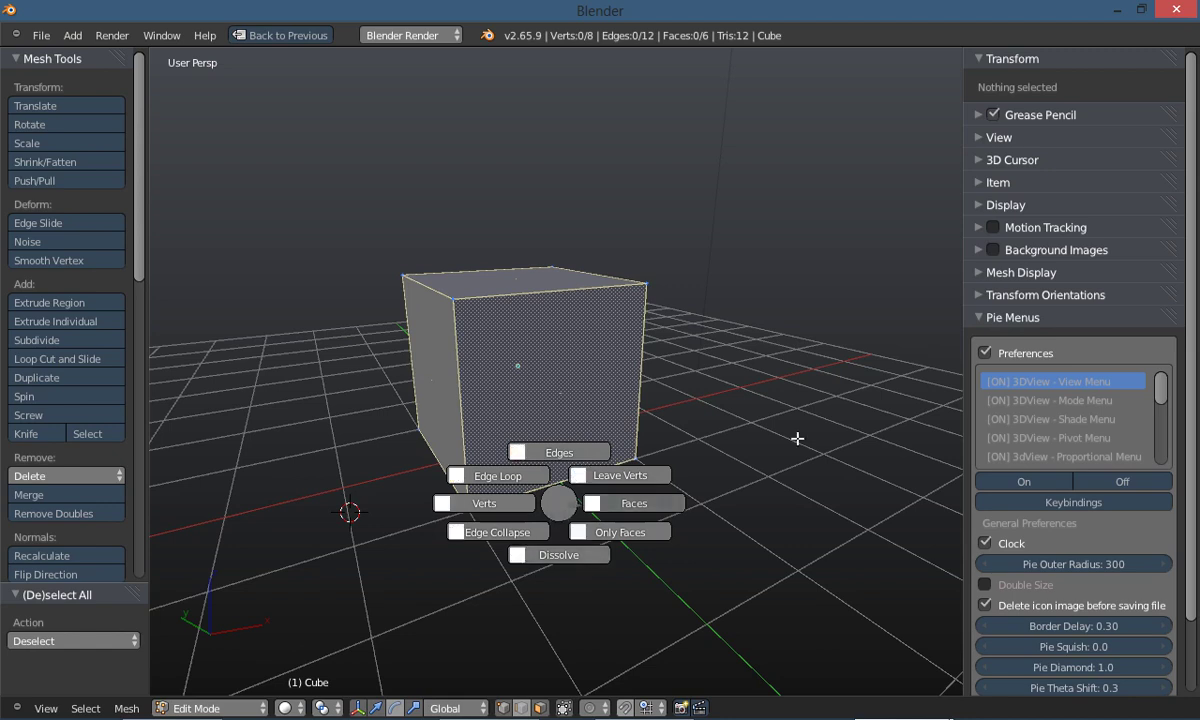
pyautogui.click(746, 465)
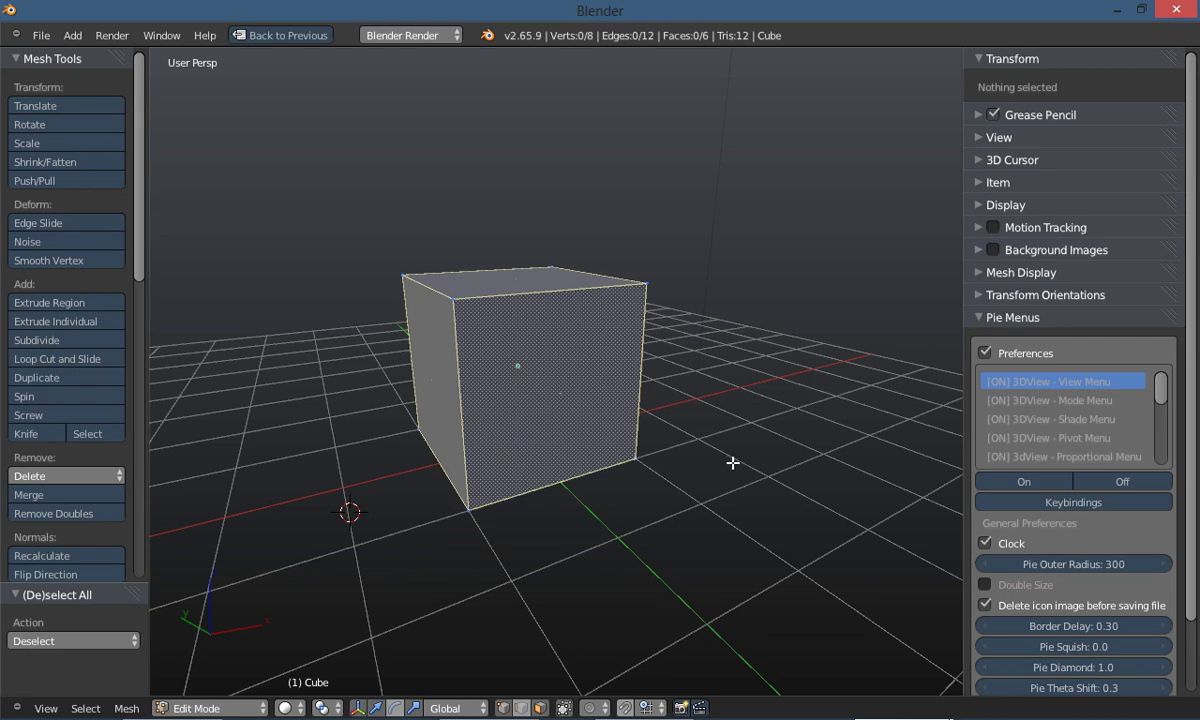
pyautogui.click(651, 702)
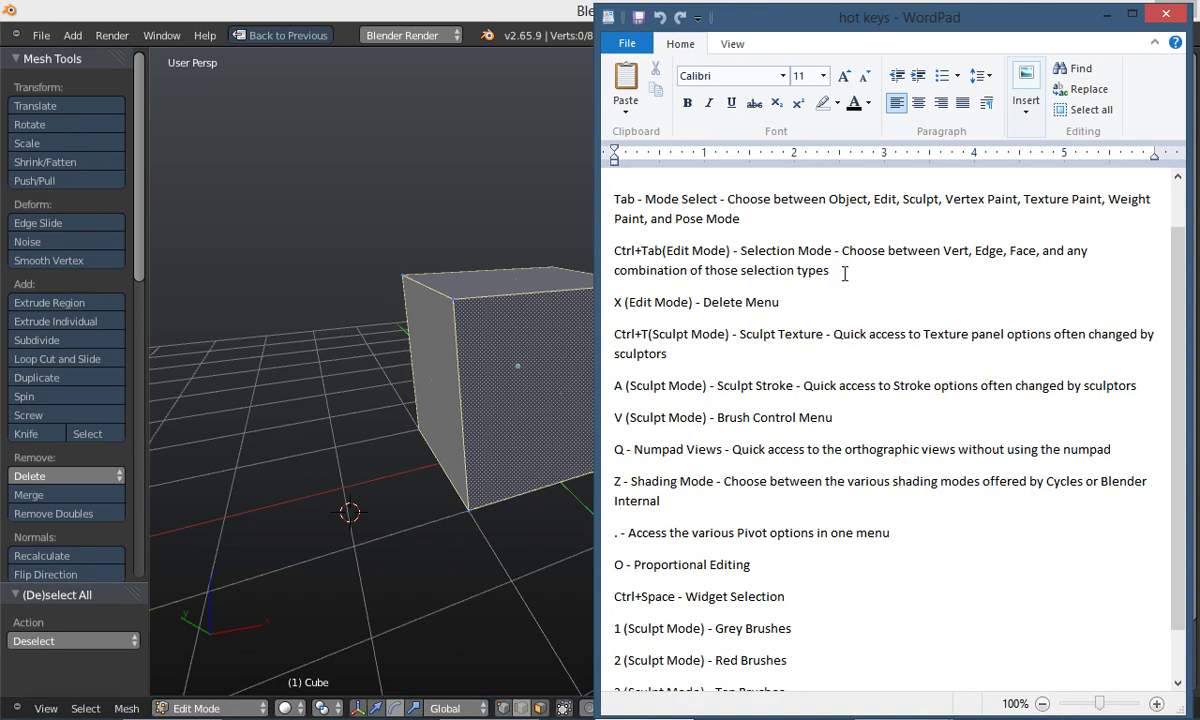
pyautogui.click(1109, 17)
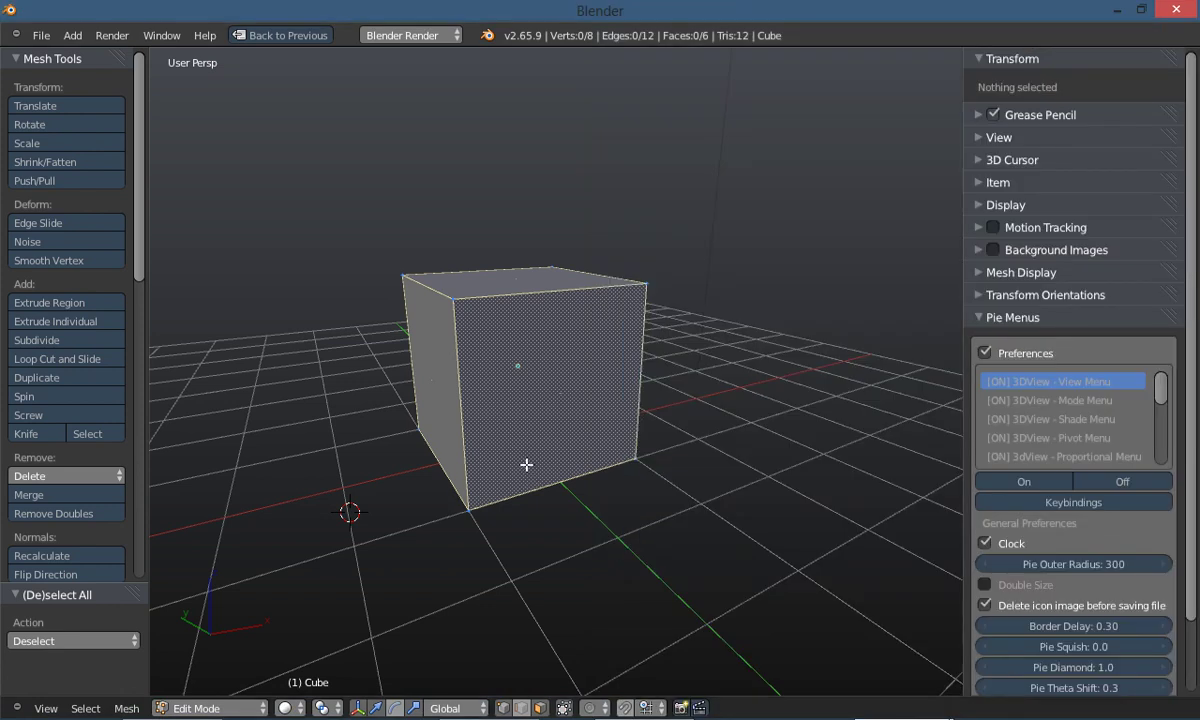
# Switch the cube into Sculpt Mode from the mode pie
pyautogui.press('Tab')
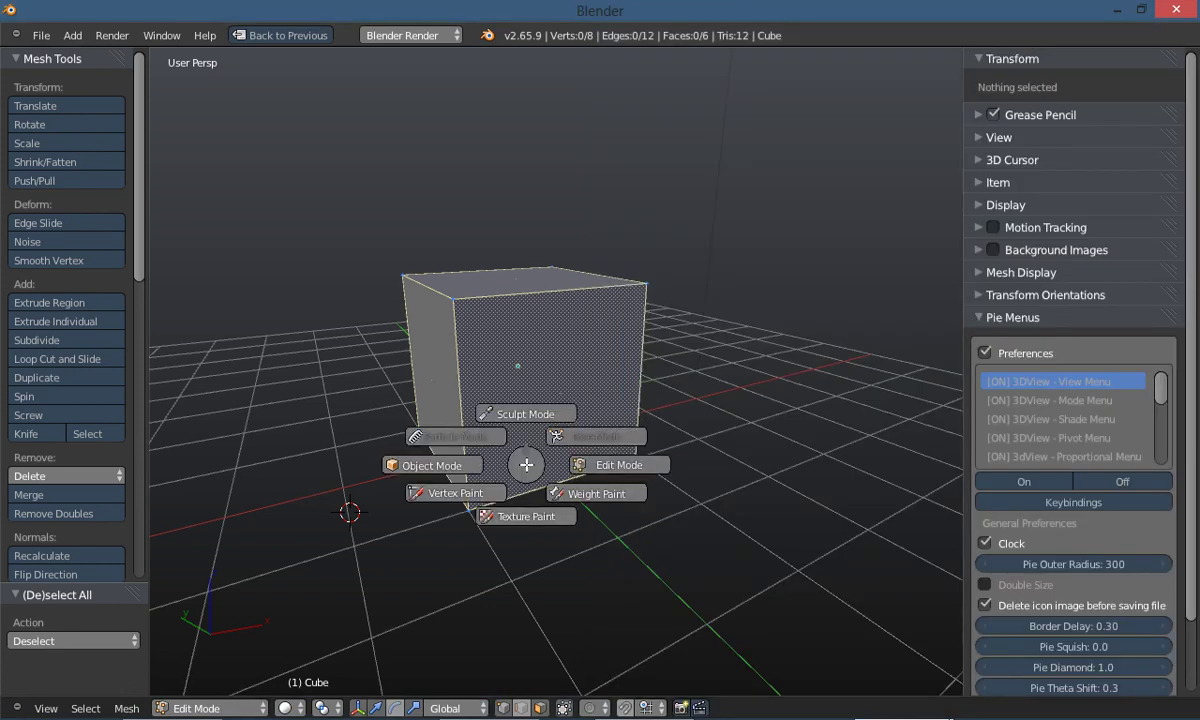
pyautogui.click(524, 413)
pyautogui.press('KP_6')
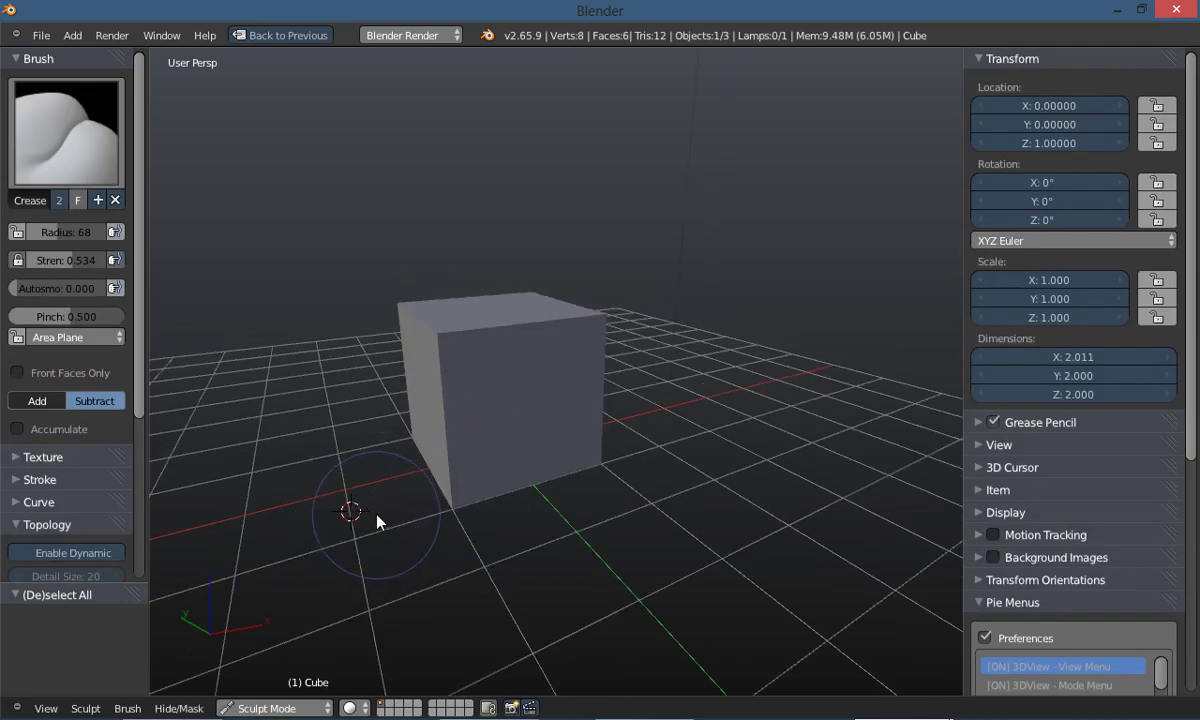
# Glance at the hot keys list, then preview and close the brush texture mapping pie
pyautogui.moveTo(490, 712)
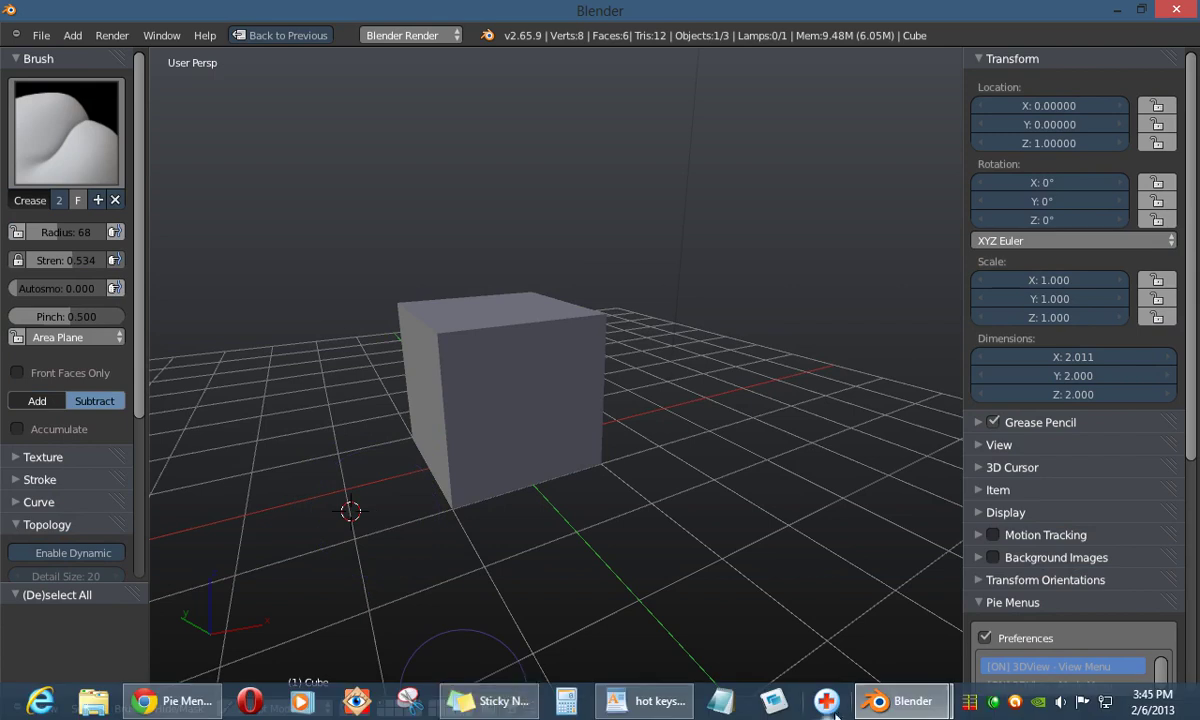
pyautogui.click(666, 706)
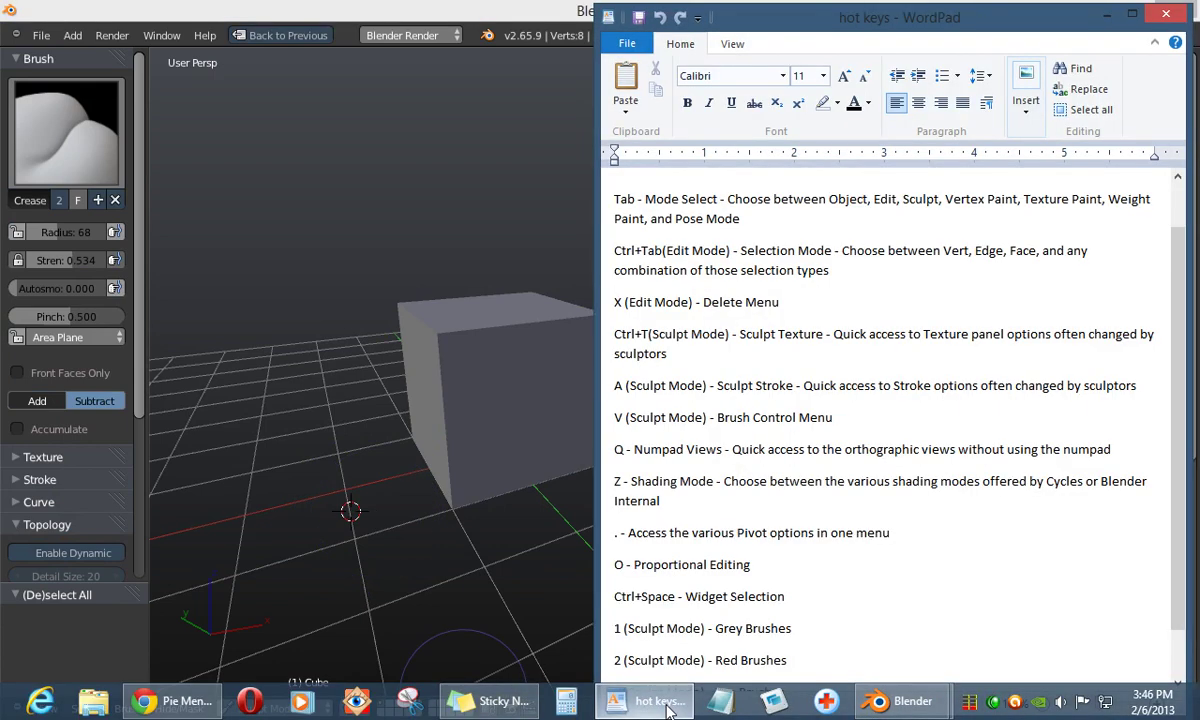
pyautogui.click(668, 706)
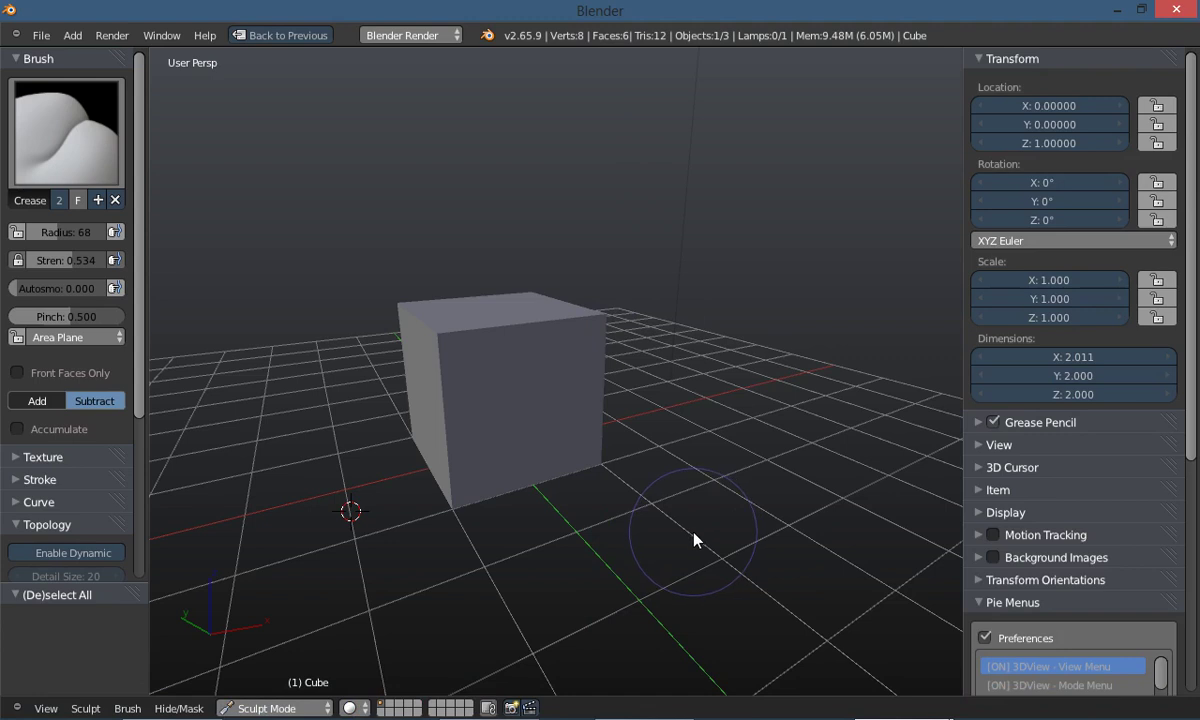
pyautogui.press('t')
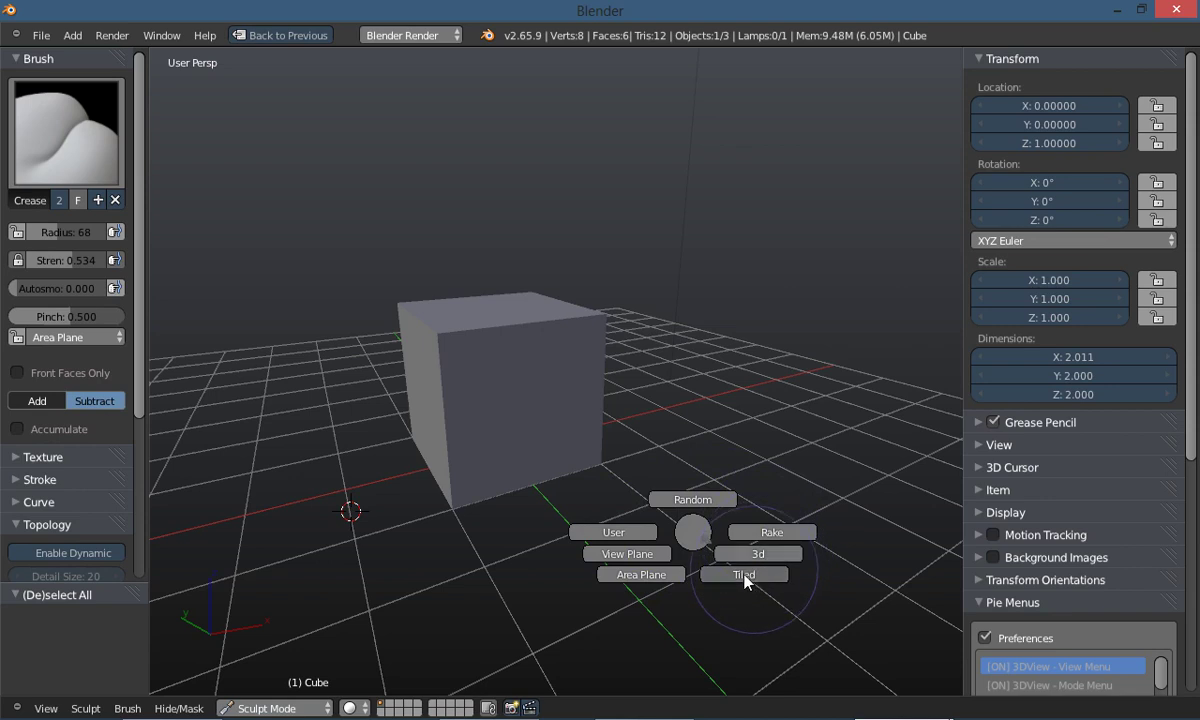
pyautogui.click(648, 532)
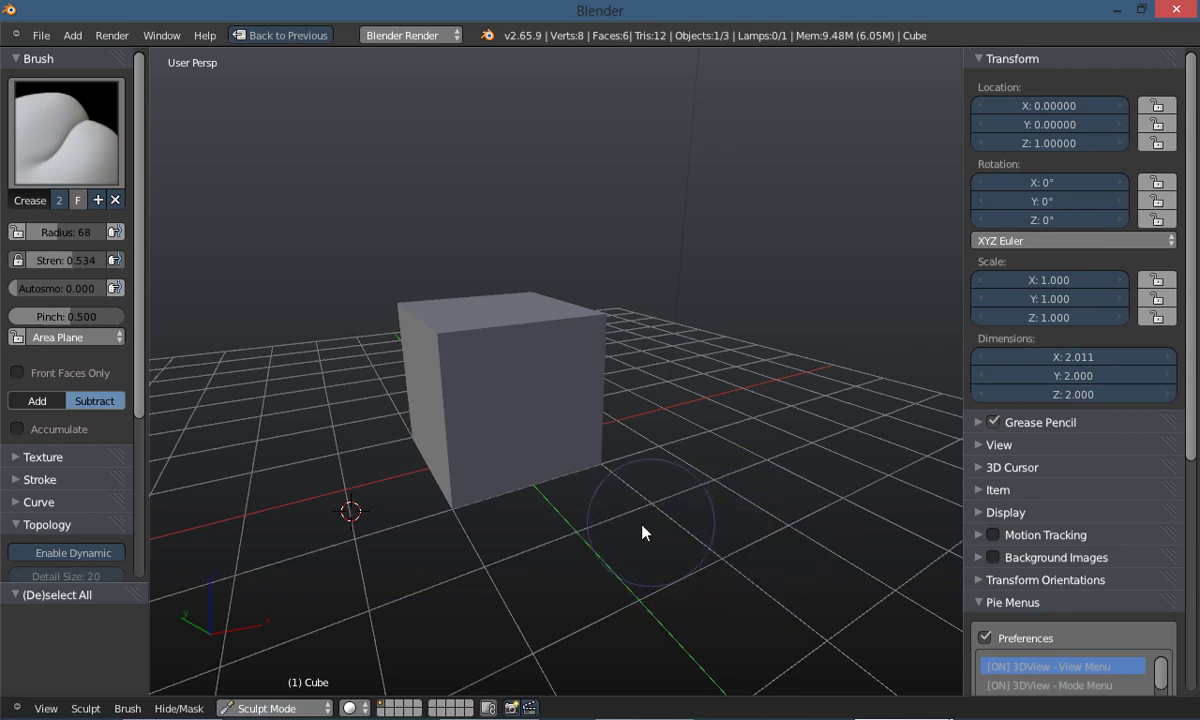
pyautogui.scroll(2, 380, 515)
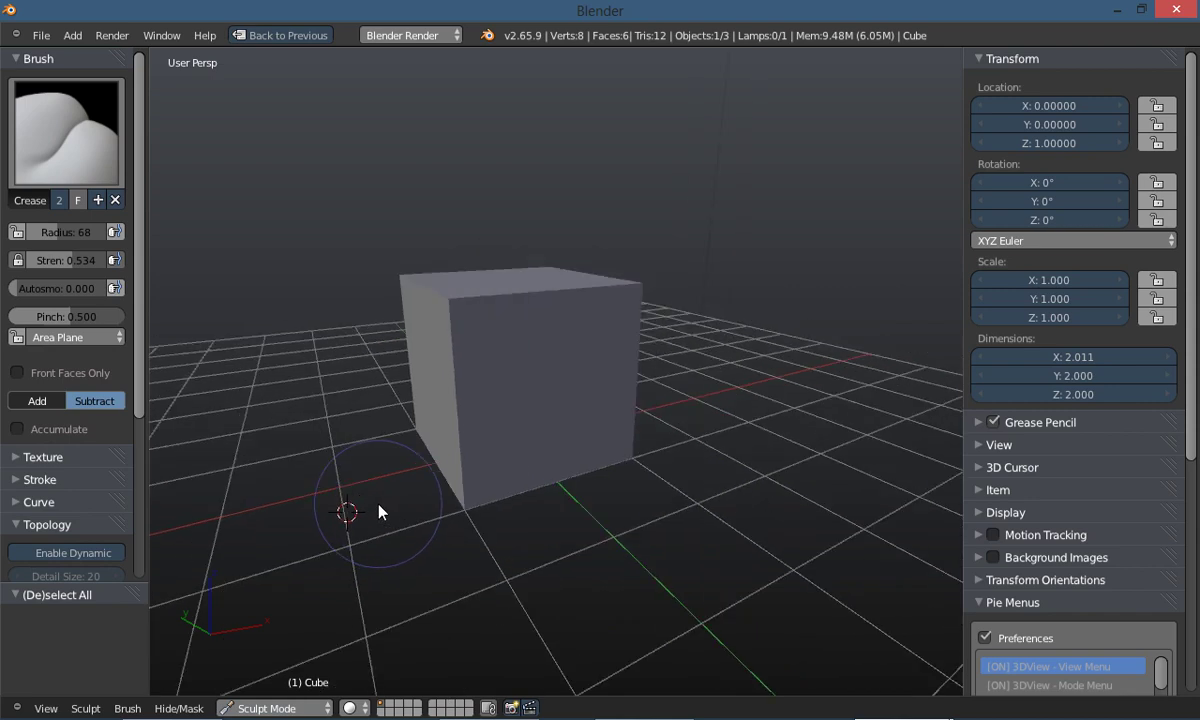
# Zoom and orbit the view to show the cube's top face, then bring up the mode pie
pyautogui.scroll(1, 377, 505)
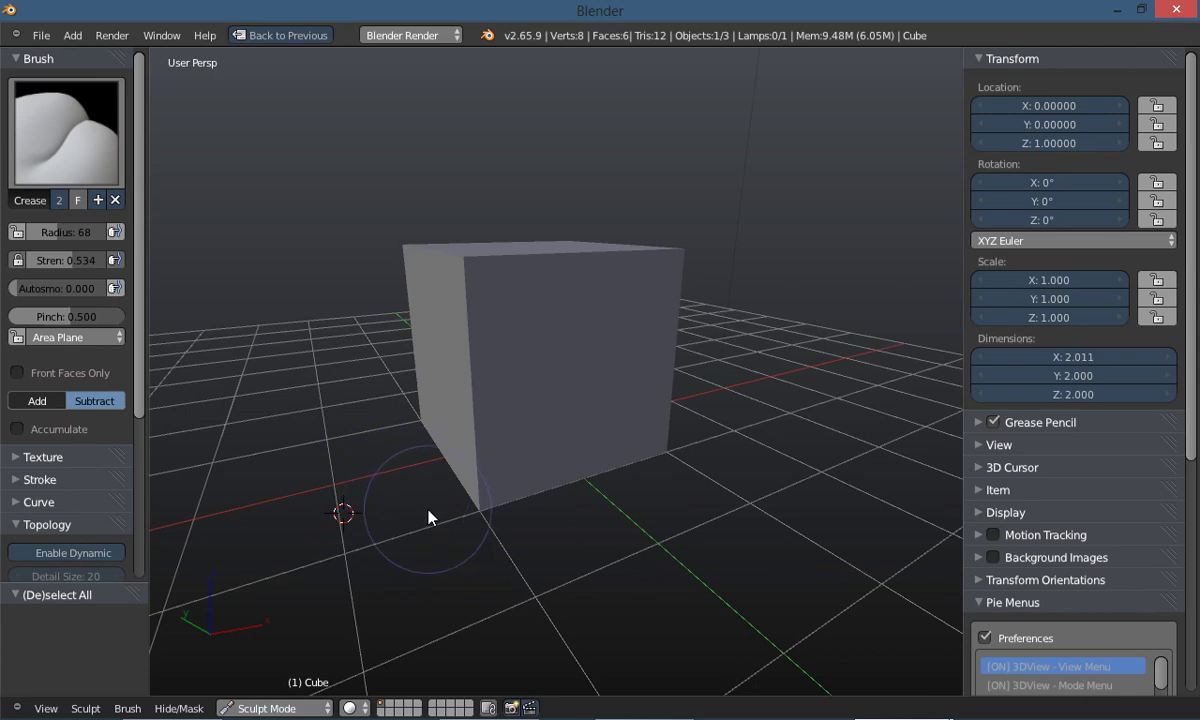
pyautogui.scroll(-1, 422, 512)
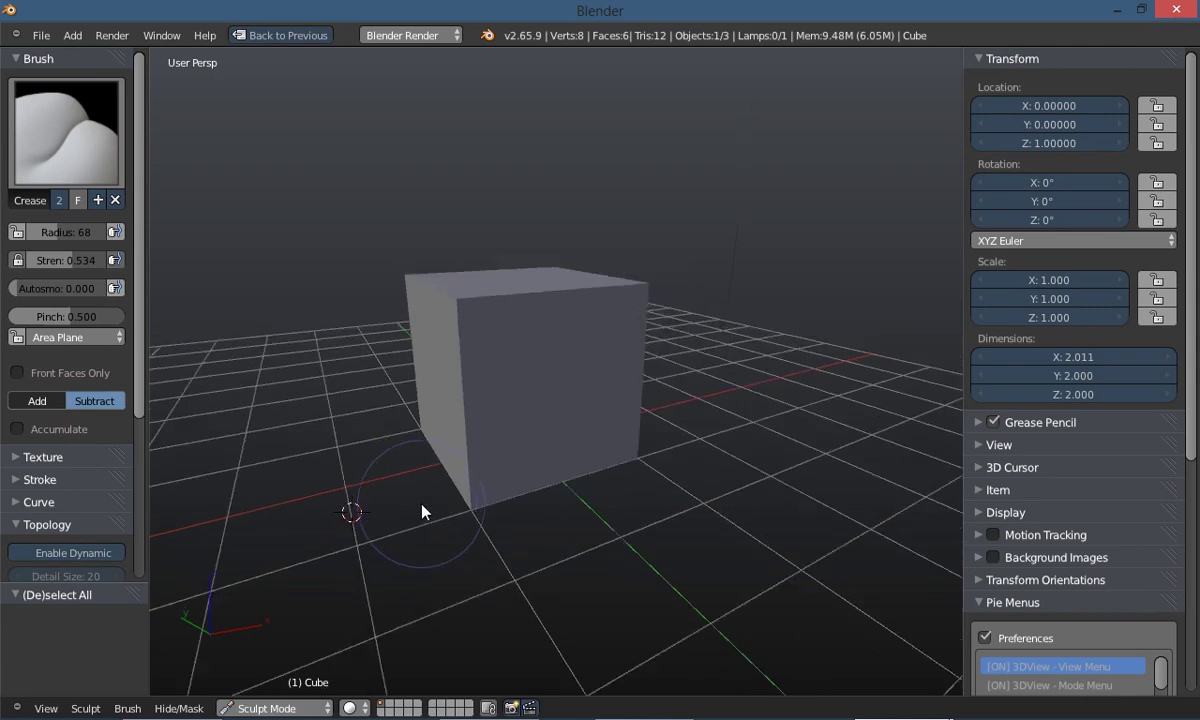
pyautogui.scroll(1, 422, 512)
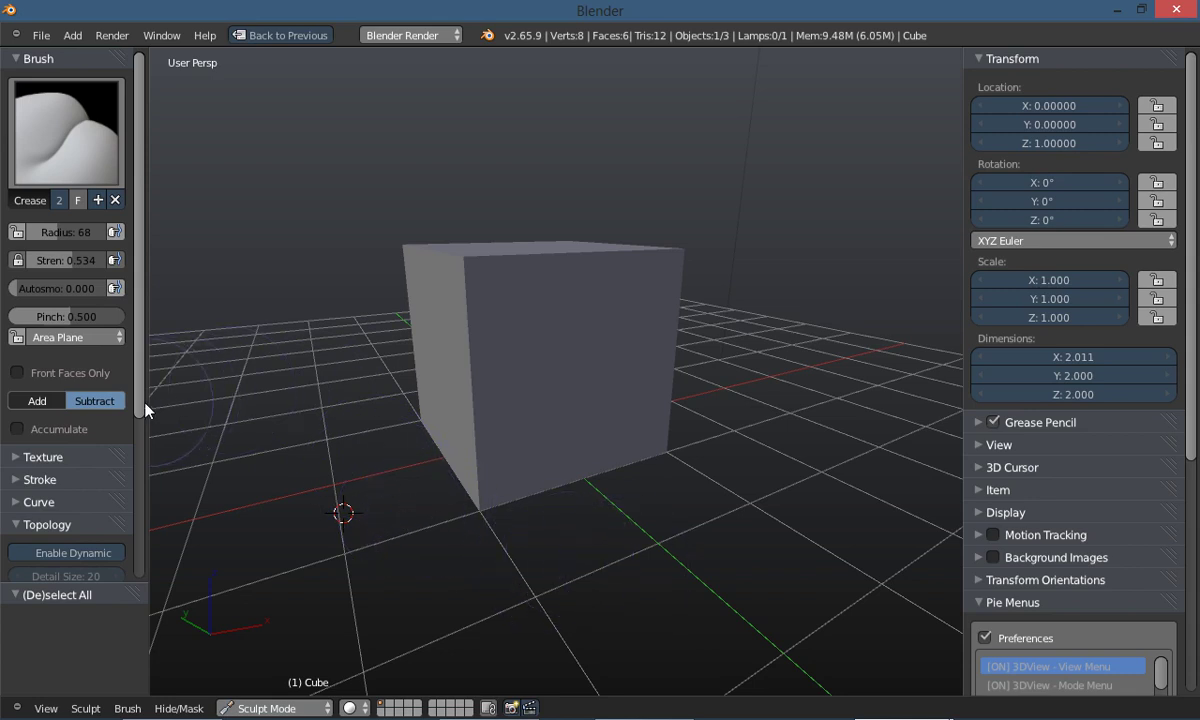
pyautogui.moveTo(140, 407); pyautogui.dragTo(138, 512)
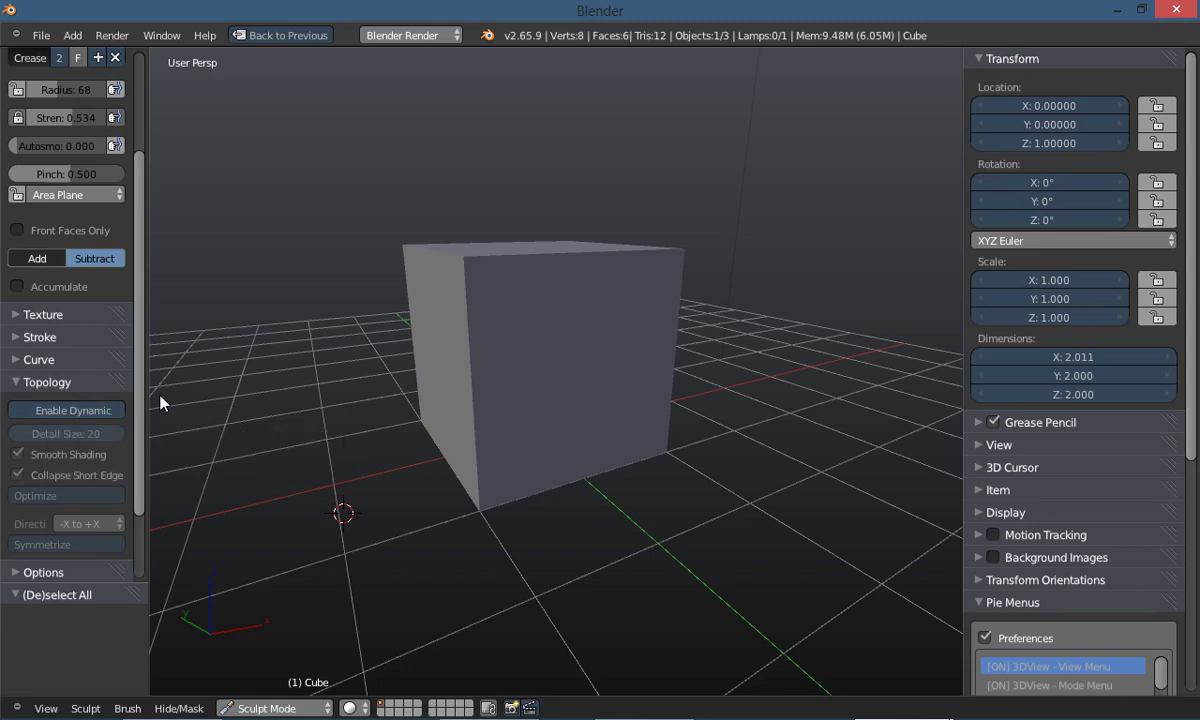
pyautogui.moveTo(437, 514); pyautogui.dragTo(420, 509, button='middle')
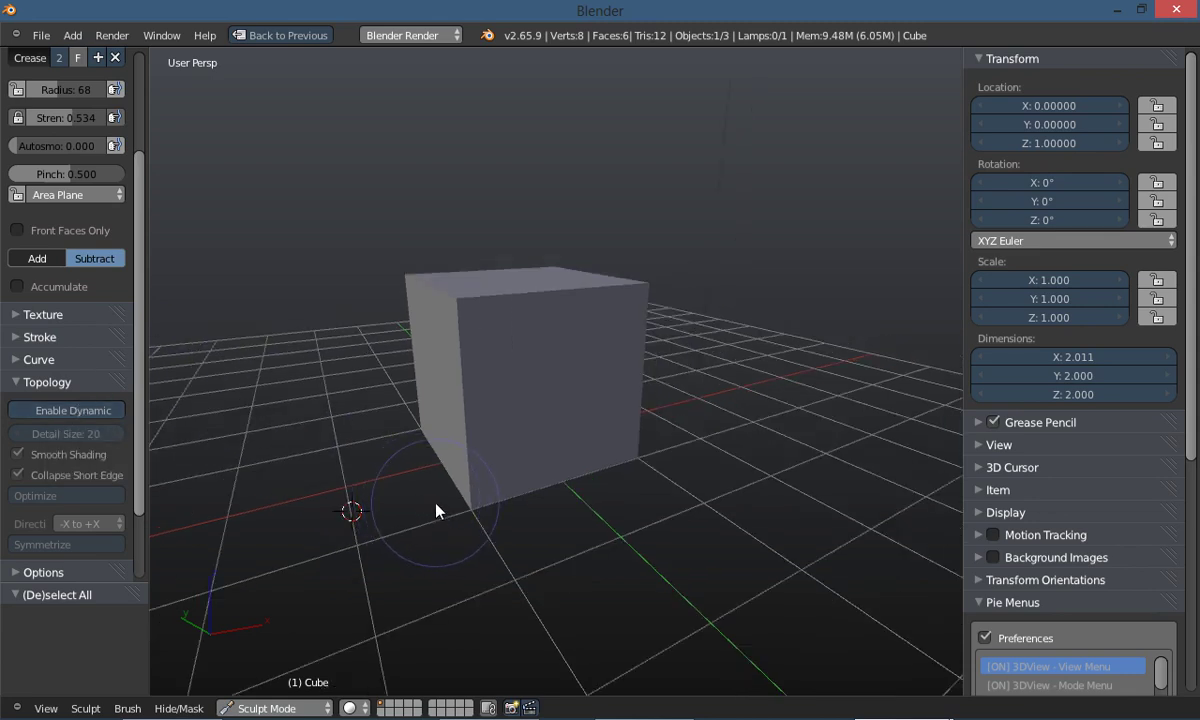
pyautogui.press('Tab')
# Put the cube in Object Mode, then view the hot keys document and return to Blender
pyautogui.click(330, 500)
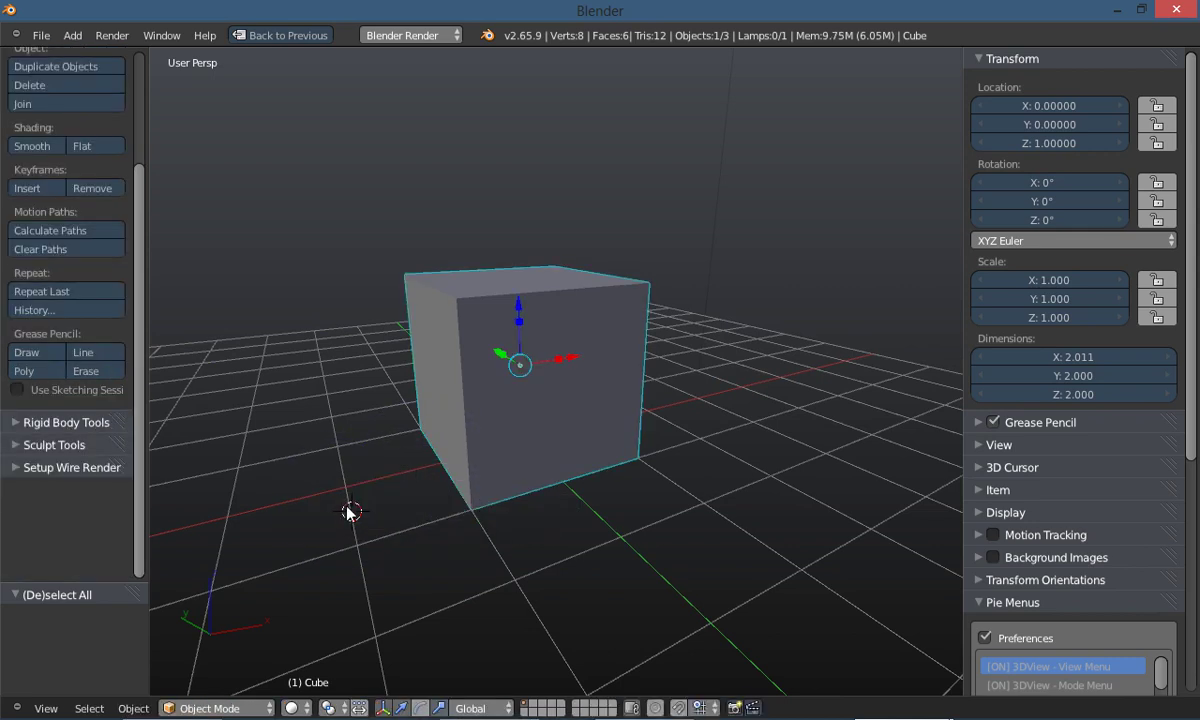
pyautogui.click(650, 701)
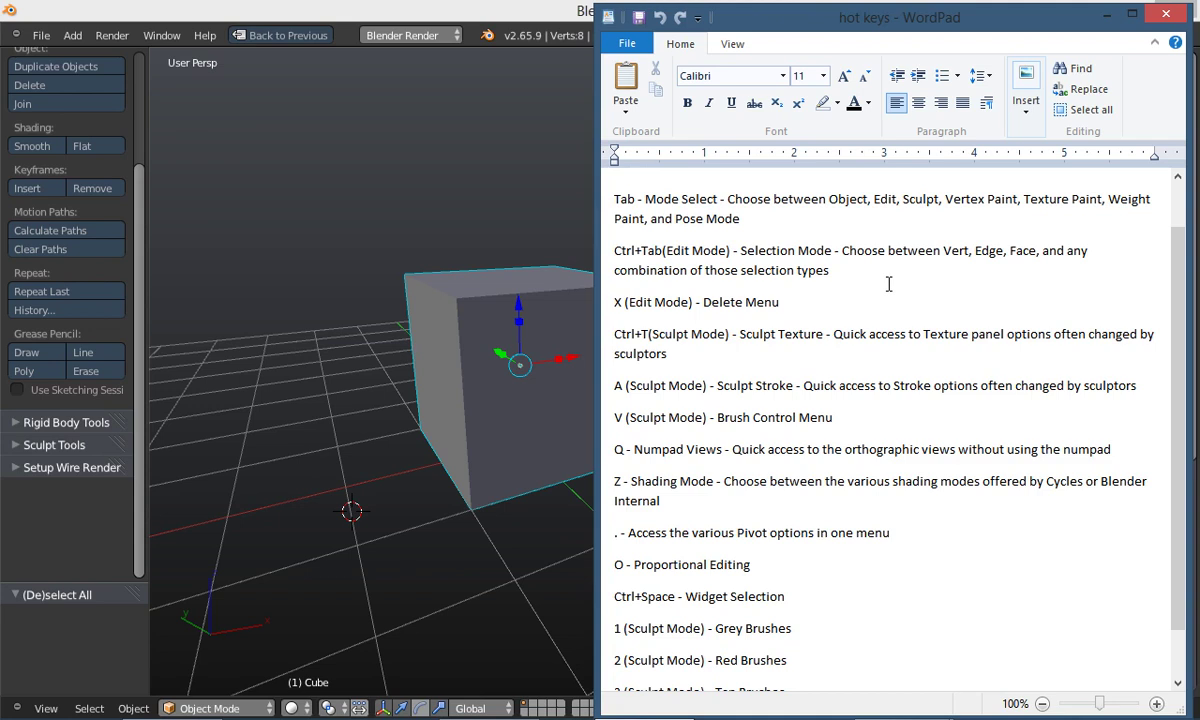
pyautogui.click(330, 396)
# Switch the cube to Sculpt Mode from the mode pie, minimize WordPad, and preview the stroke-method pie
pyautogui.press('Tab')
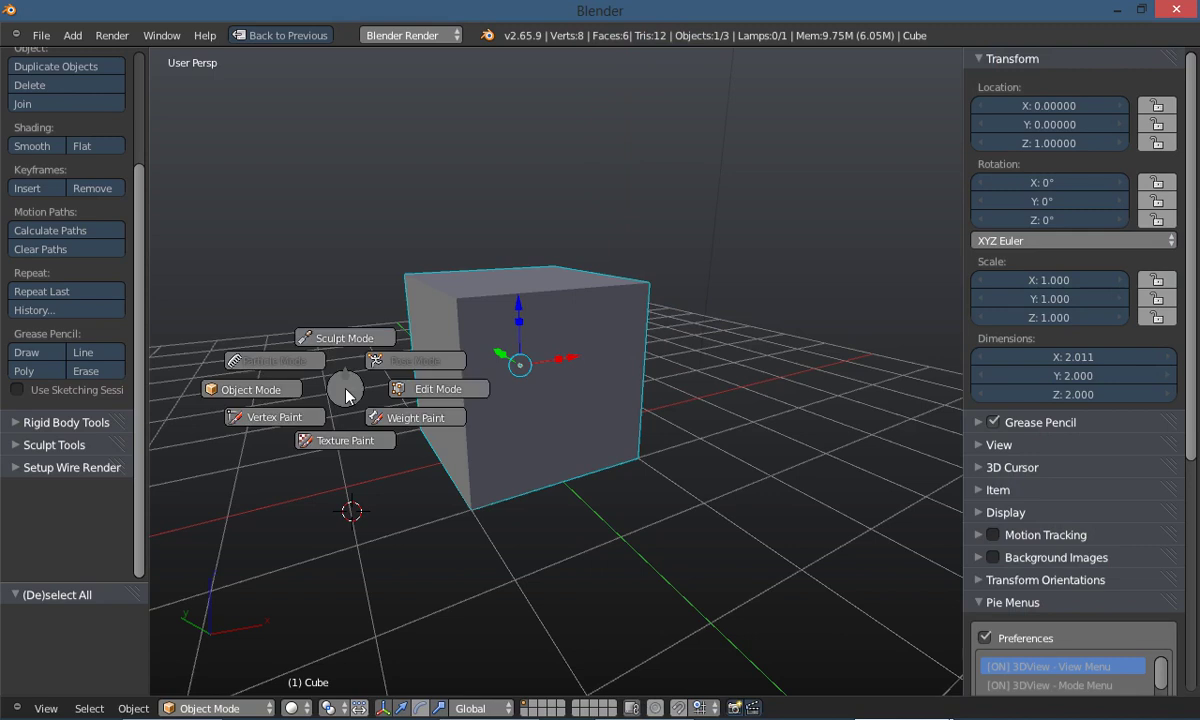
pyautogui.click(323, 316)
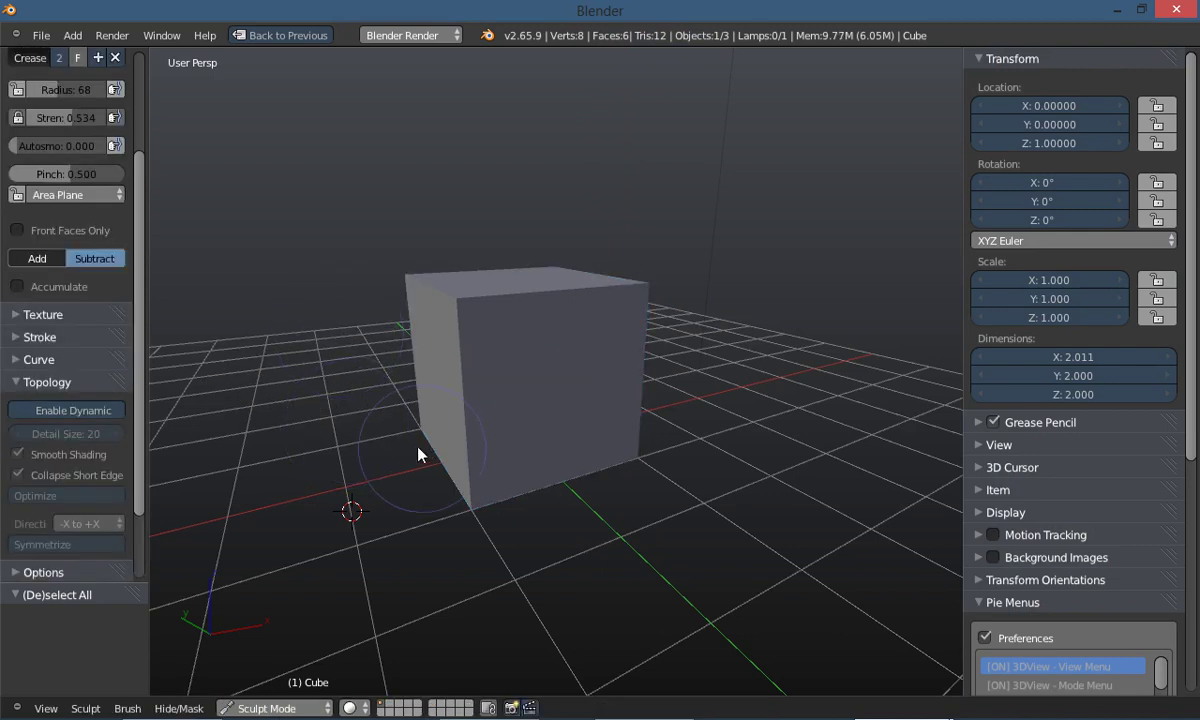
pyautogui.click(658, 712)
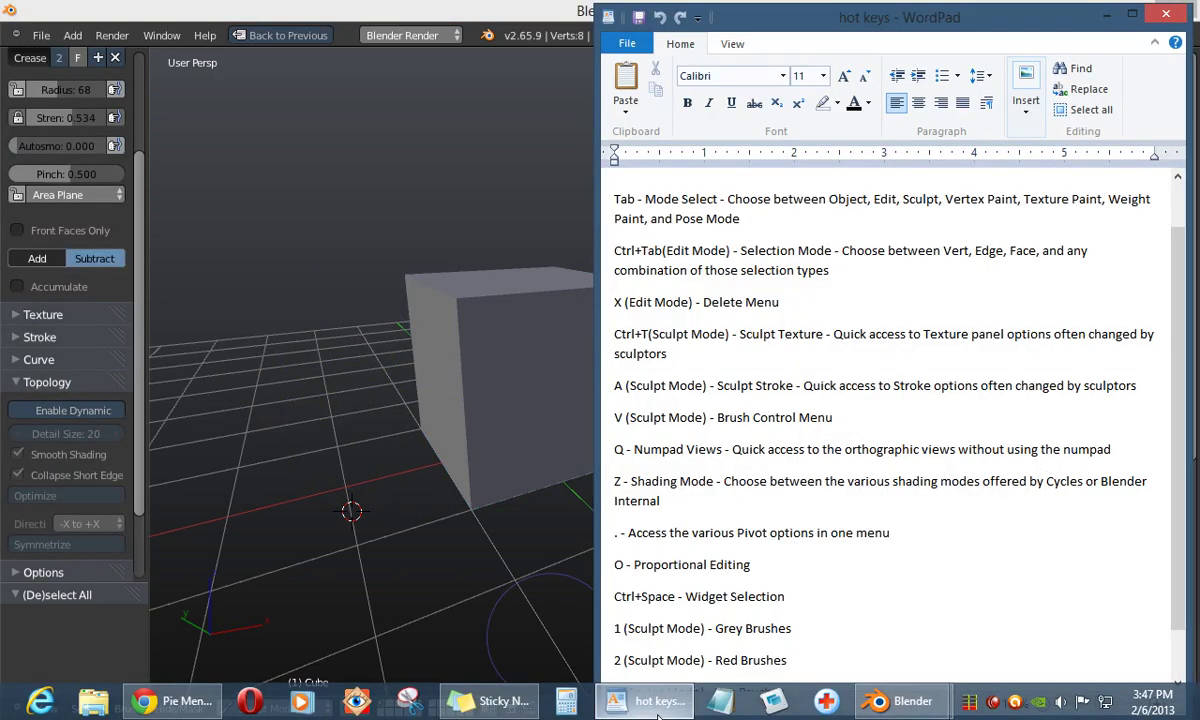
pyautogui.click(658, 712)
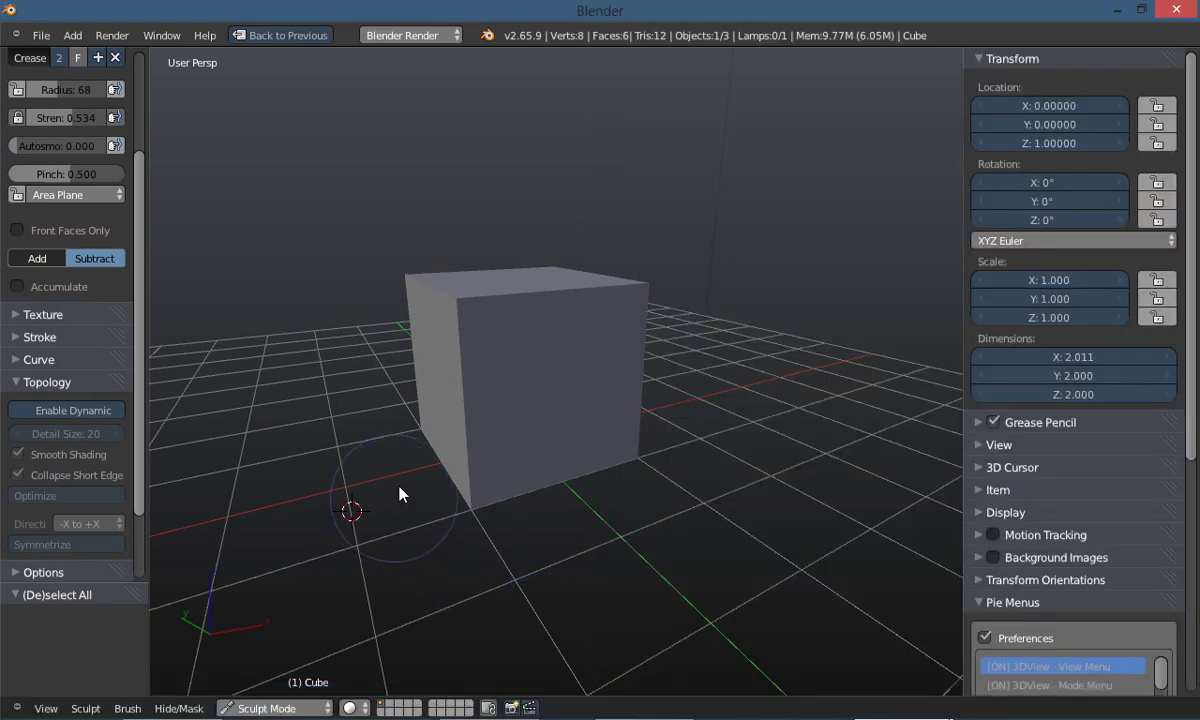
pyautogui.press('e')
# Briefly bring up the hot keys document, then hide it again
pyautogui.moveTo(548, 706)
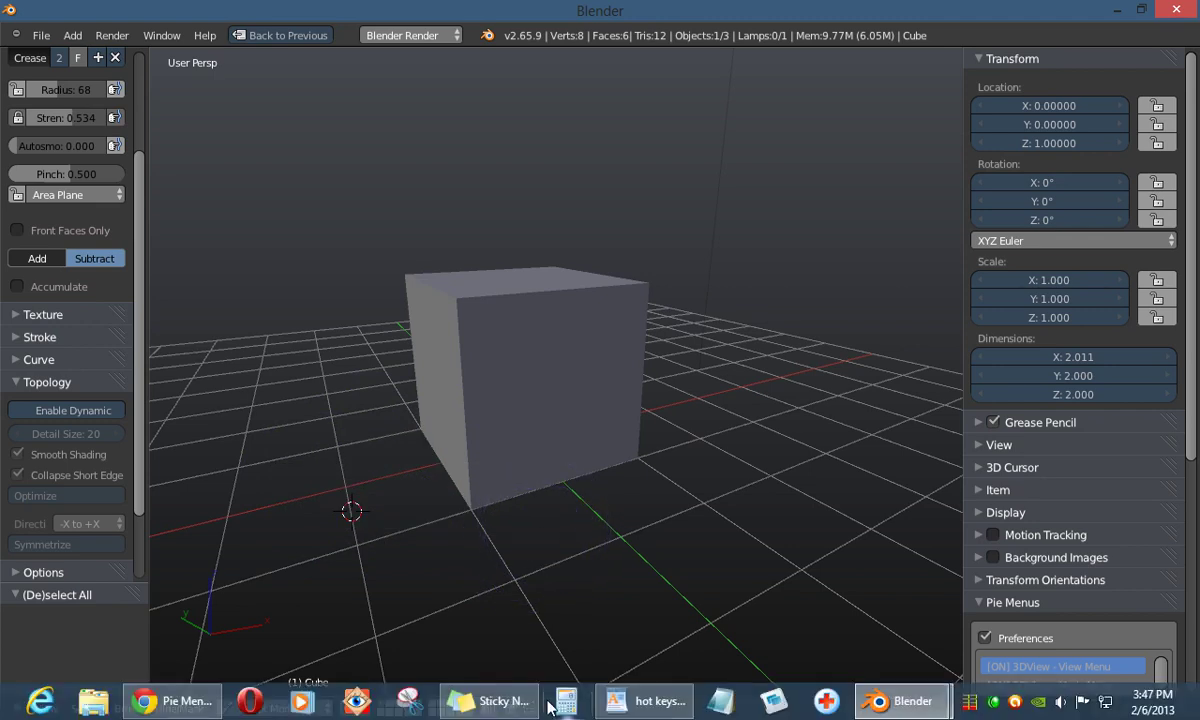
pyautogui.click(645, 701)
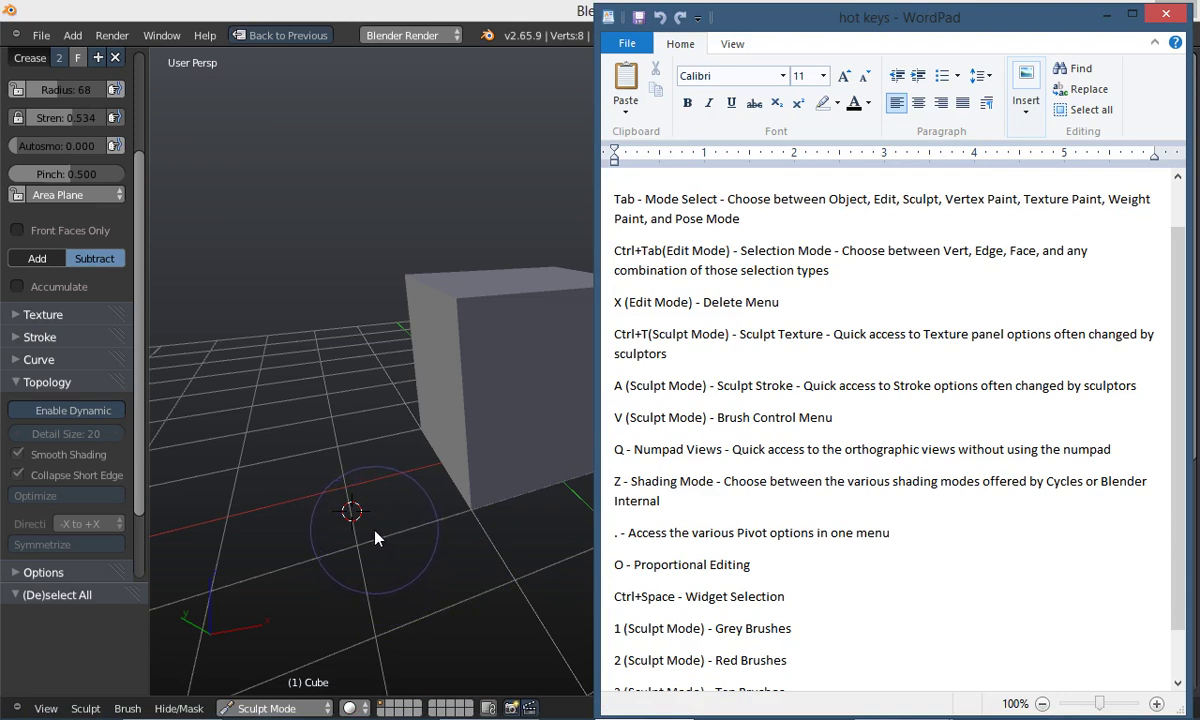
pyautogui.click(463, 20)
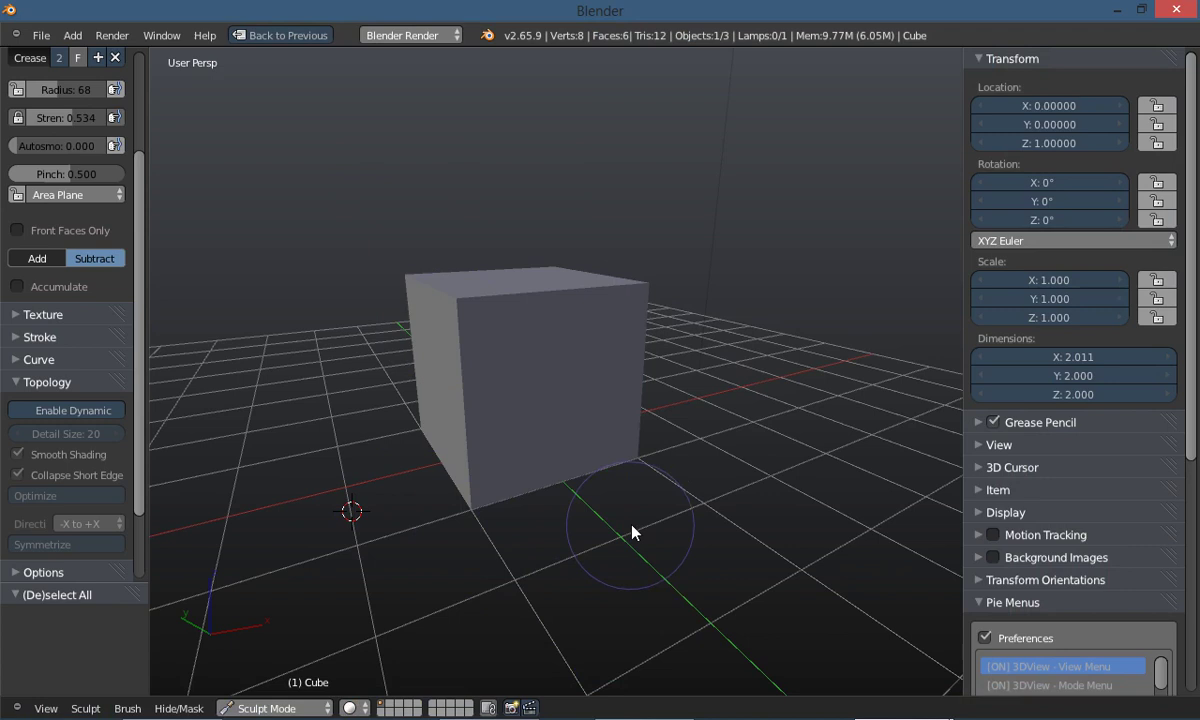
# Raise the sculpt brush's Dyn-Detail value in the brush-settings pie, then briefly check the hot keys list
pyautogui.press('w')
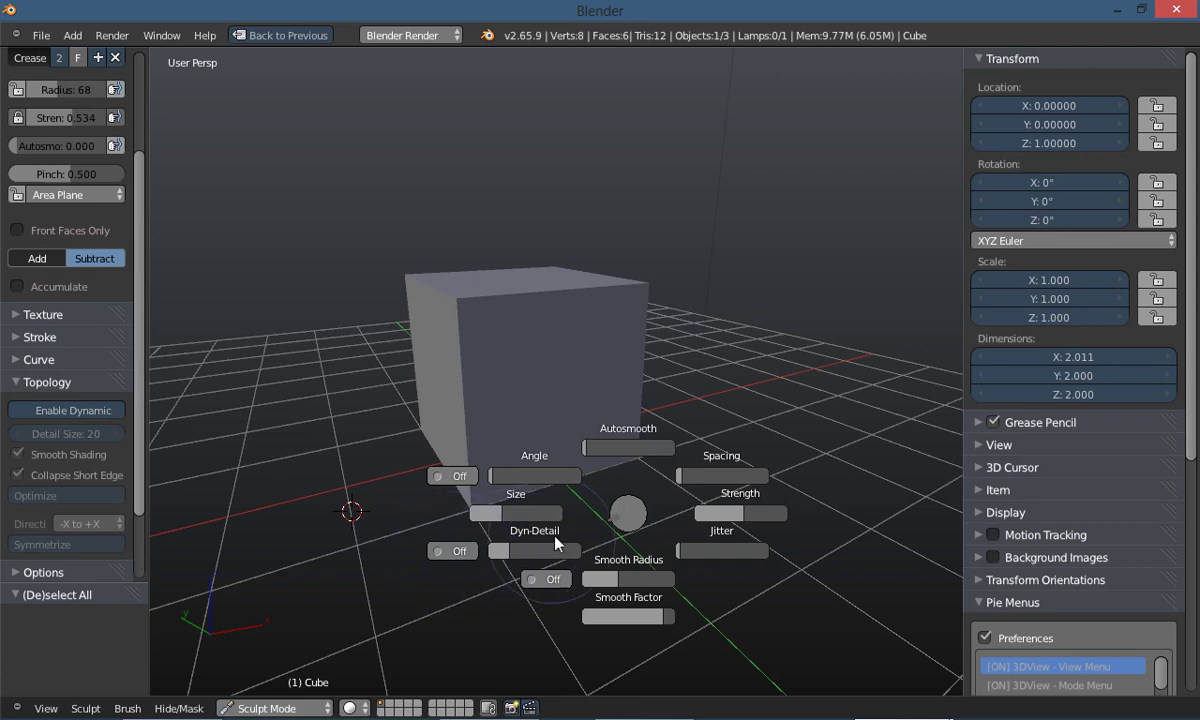
pyautogui.moveTo(508, 558)
pyautogui.mouseDown()
pyautogui.moveTo(550, 559)
pyautogui.moveTo(529, 557)
pyautogui.mouseUp()
pyautogui.press('Escape')
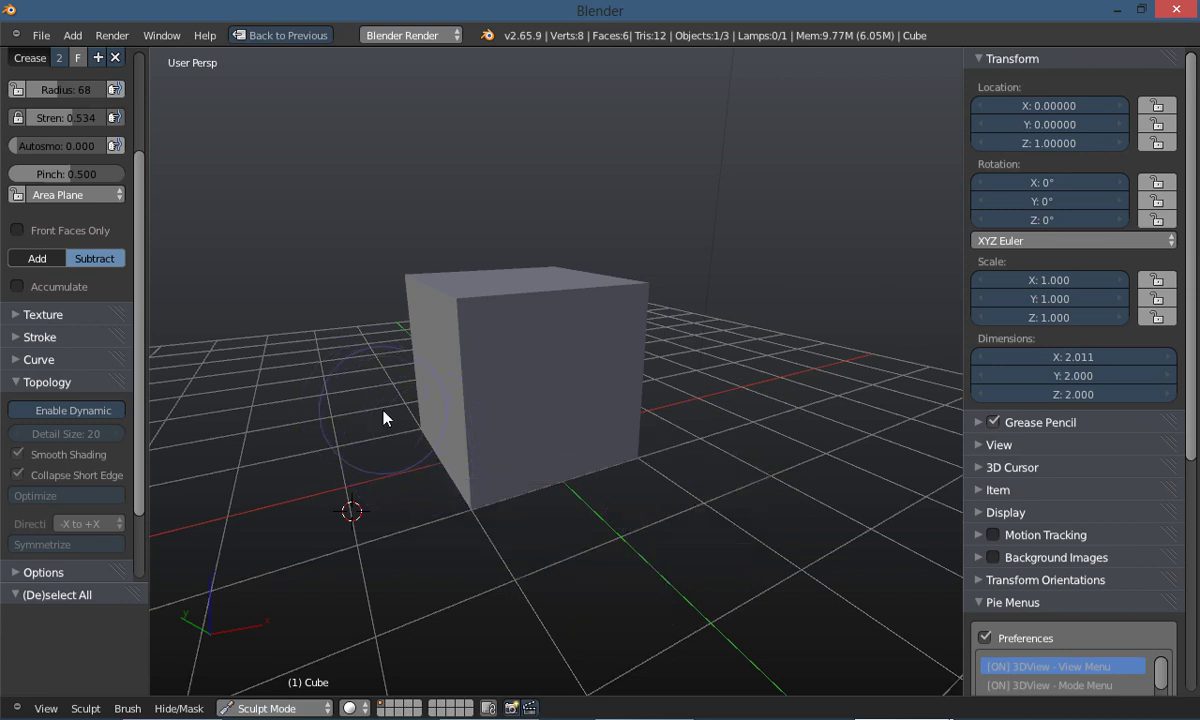
pyautogui.hotkey('alt', 'Tab')
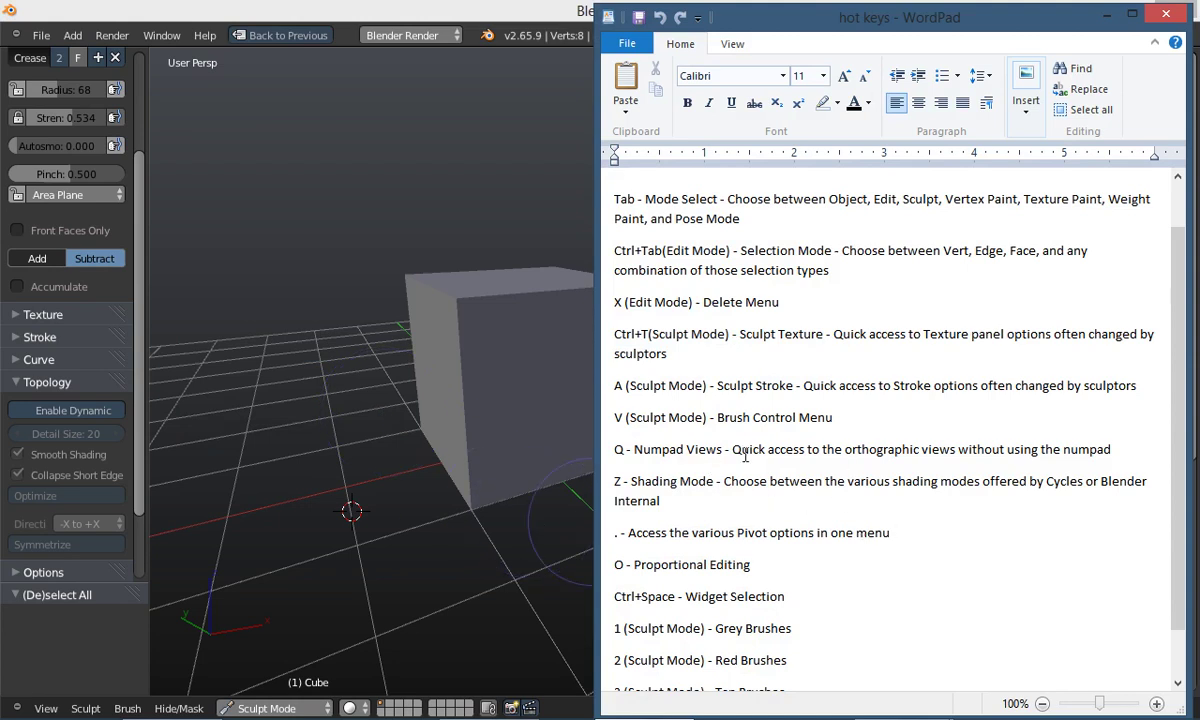
pyautogui.click(1105, 14)
# Put the cube in Edit Mode, preview the Q view pie unchanged, then scroll the hot keys list
pyautogui.press('Tab')
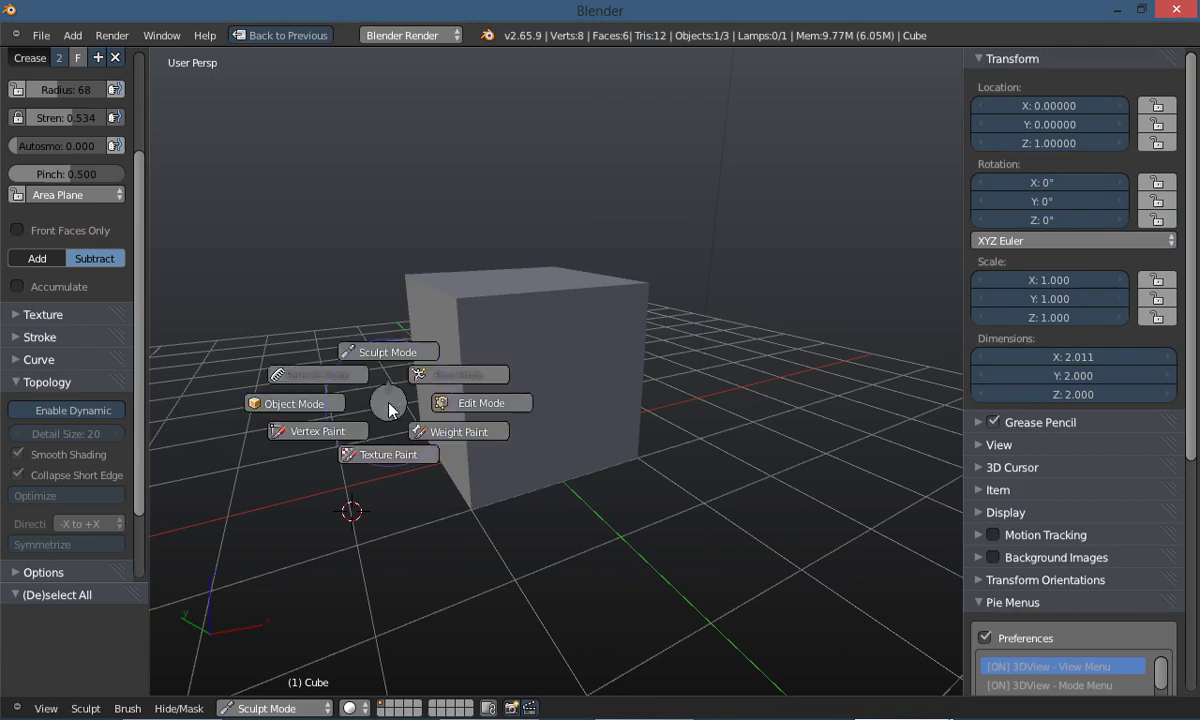
pyautogui.click(470, 398)
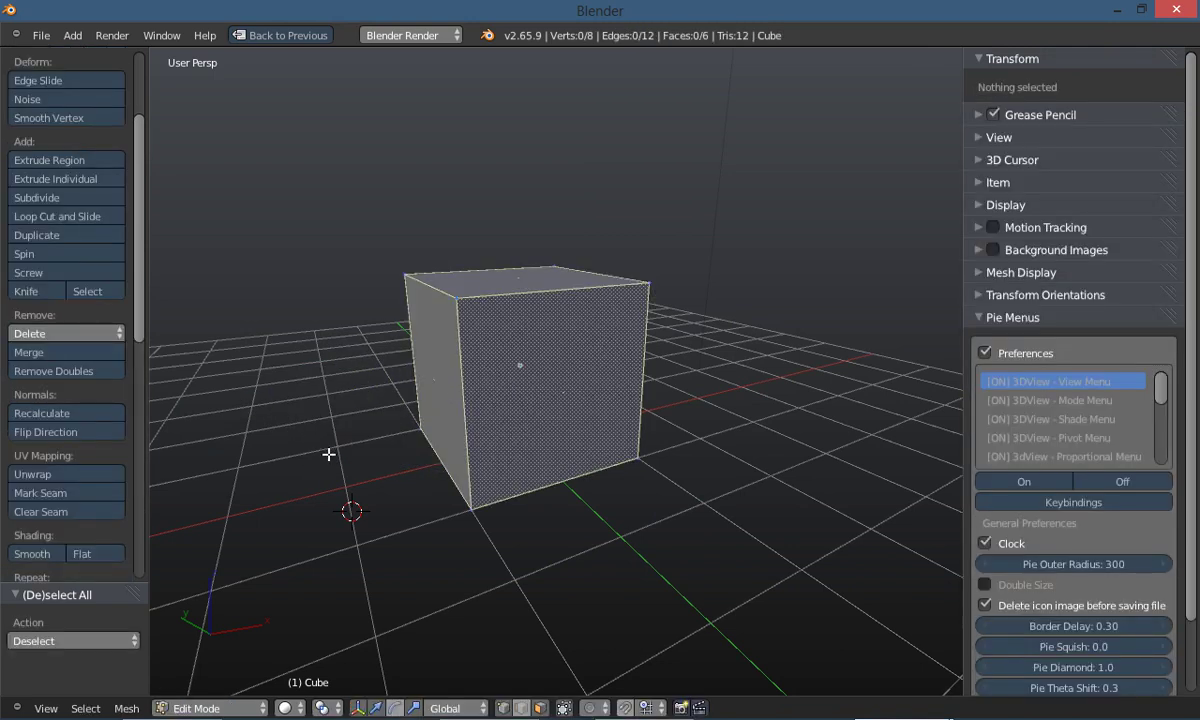
pyautogui.press('q')
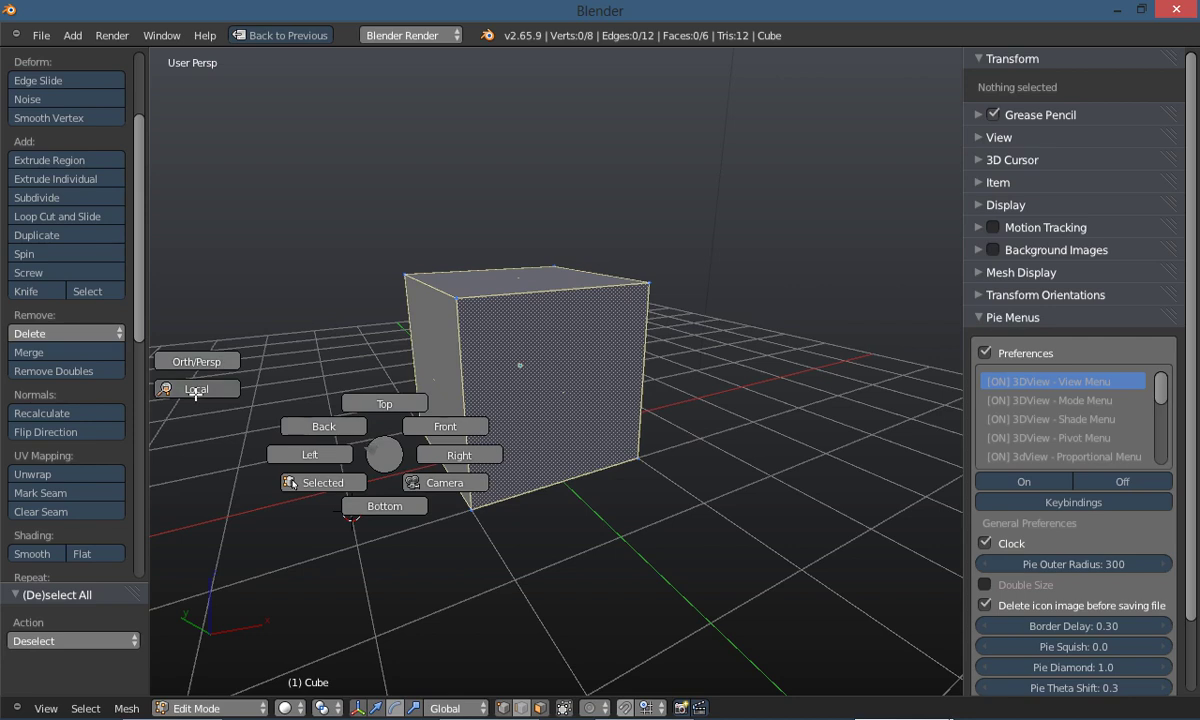
pyautogui.press('Escape')
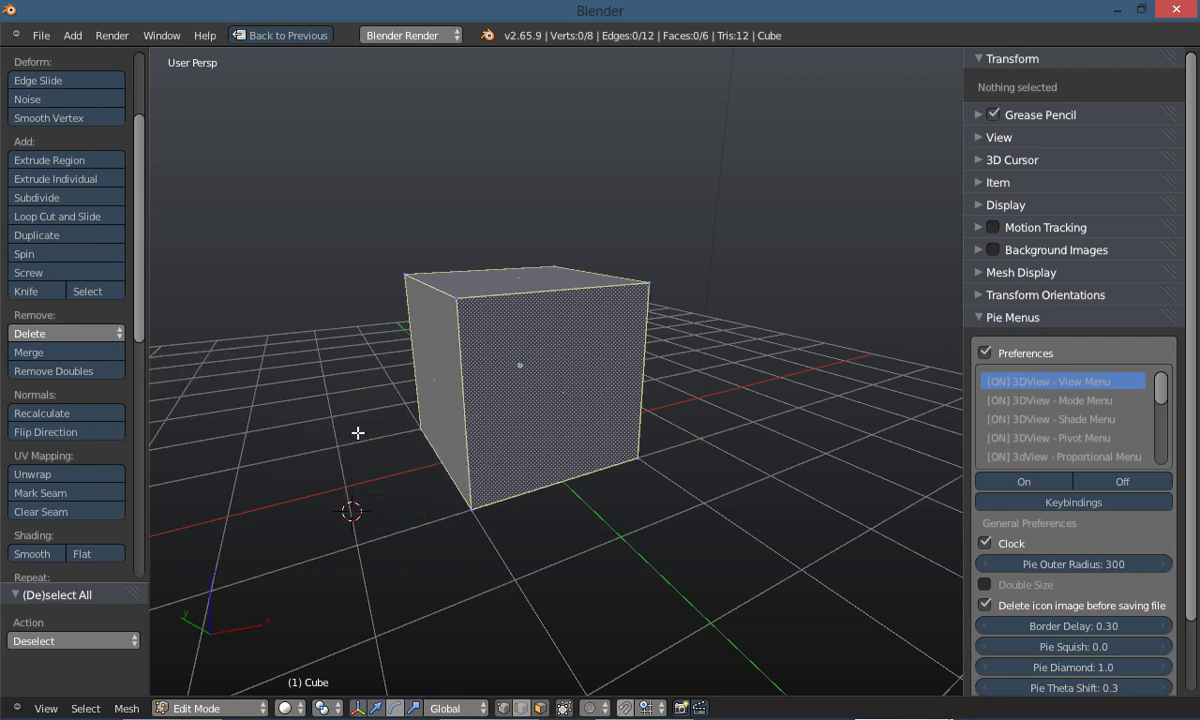
pyautogui.hotkey('alt', 'Tab')
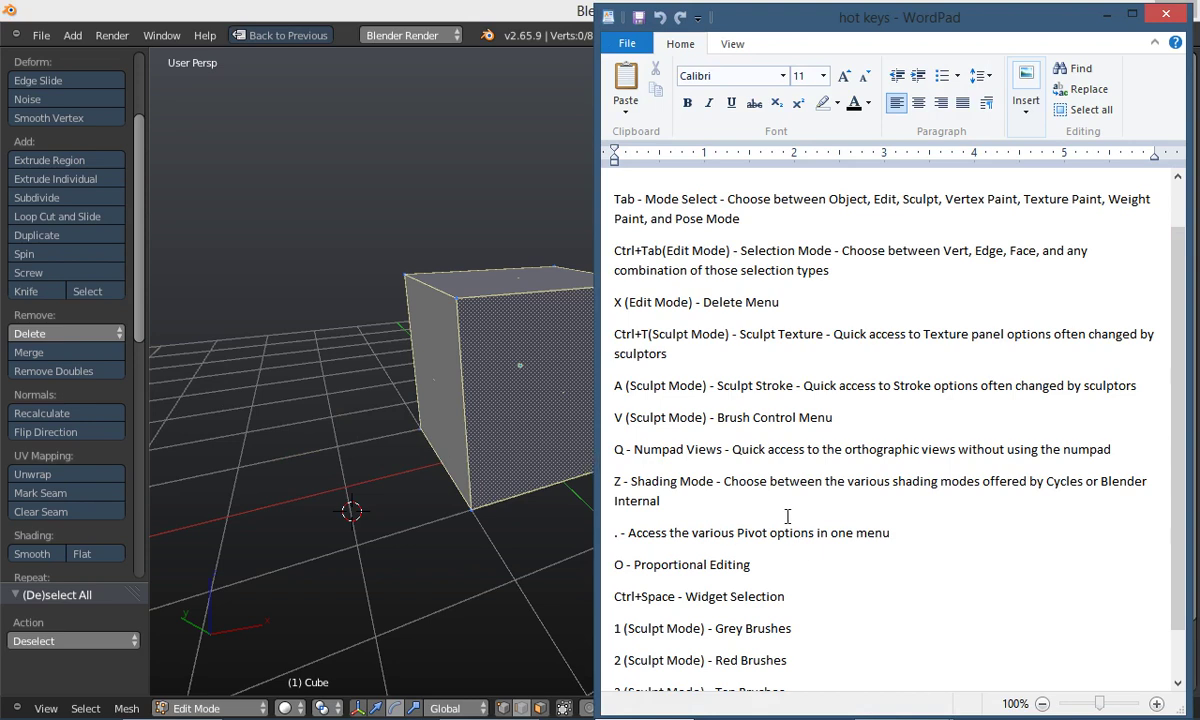
pyautogui.scroll(-1, 758, 505)
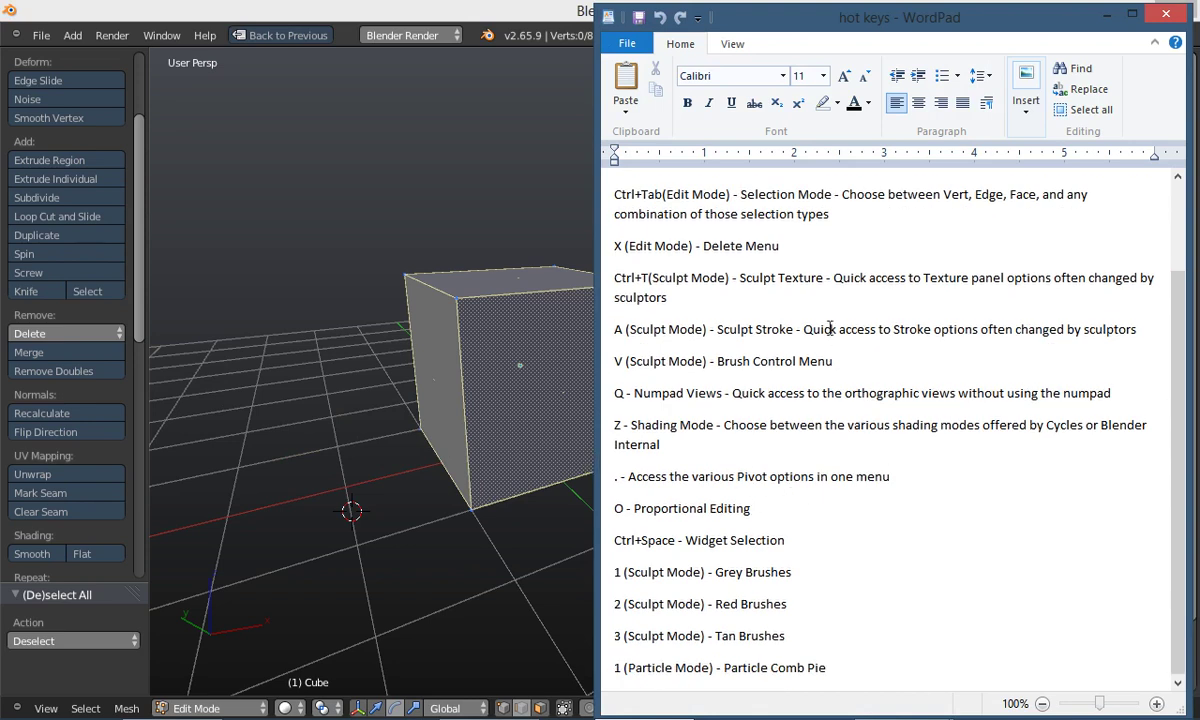
# Cycle the cube's shading through Wireframe, Solid, Bounding Box and back to Solid with the Z pie
pyautogui.click(1105, 17)
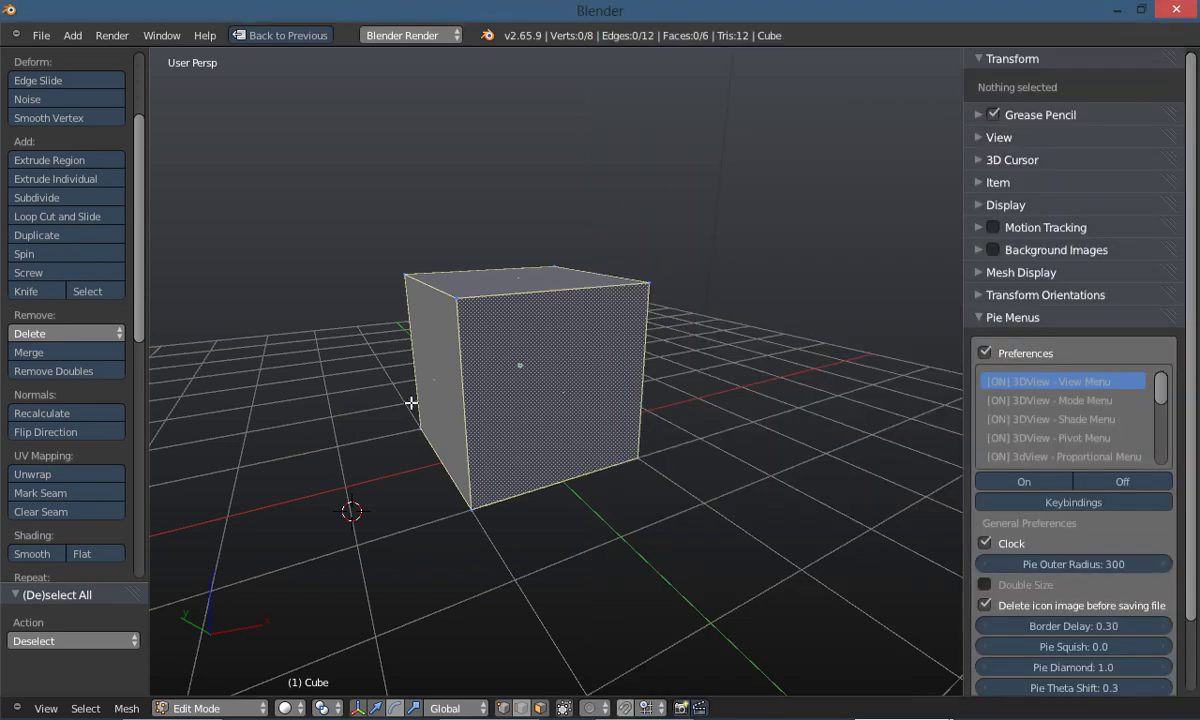
pyautogui.press('z')
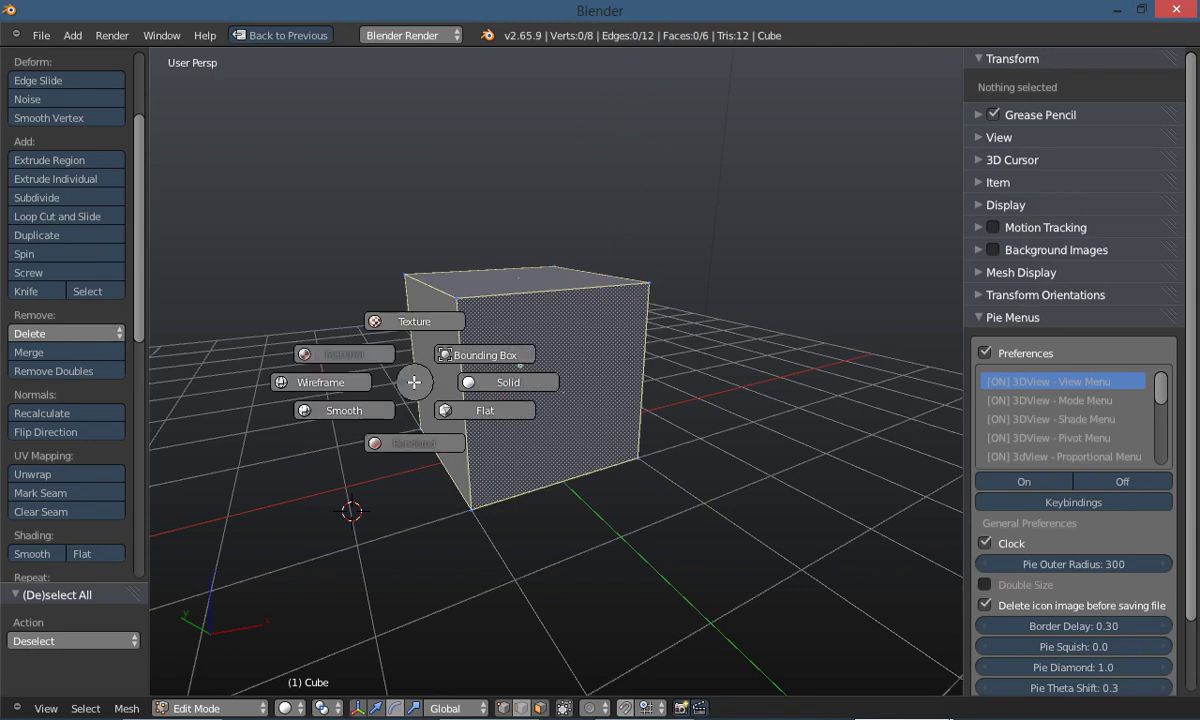
pyautogui.click(318, 383)
pyautogui.press('z')
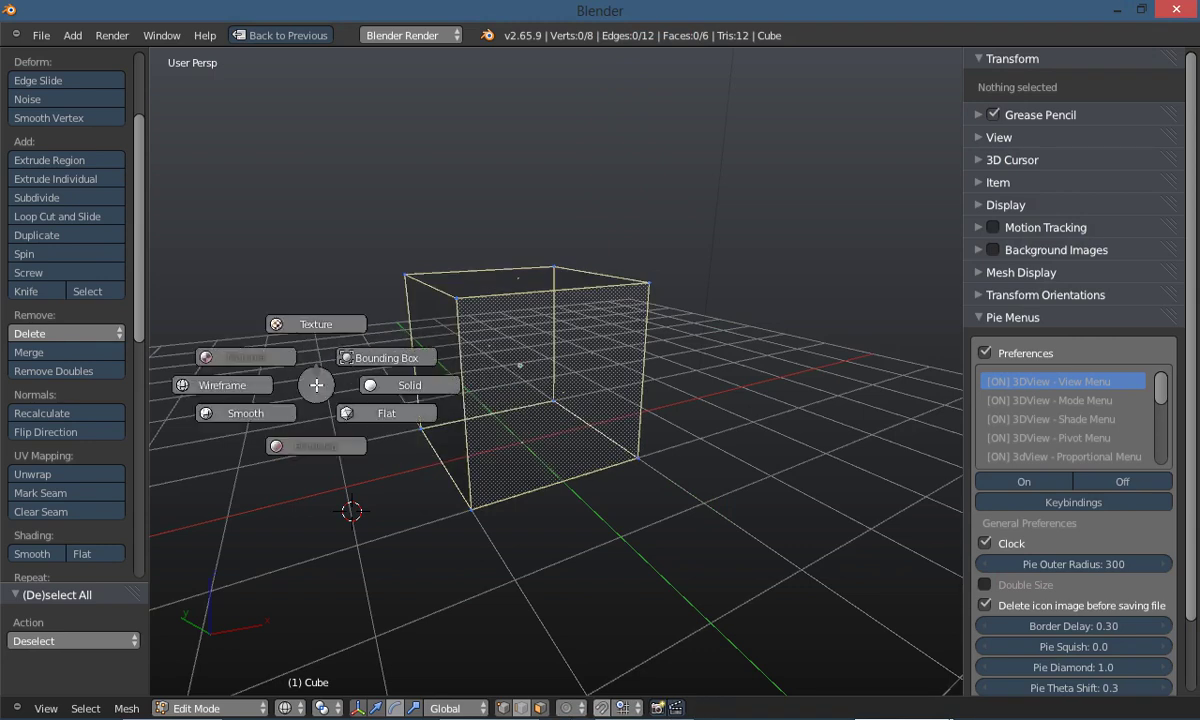
pyautogui.click(400, 388)
pyautogui.press('z')
pyautogui.click(440, 364)
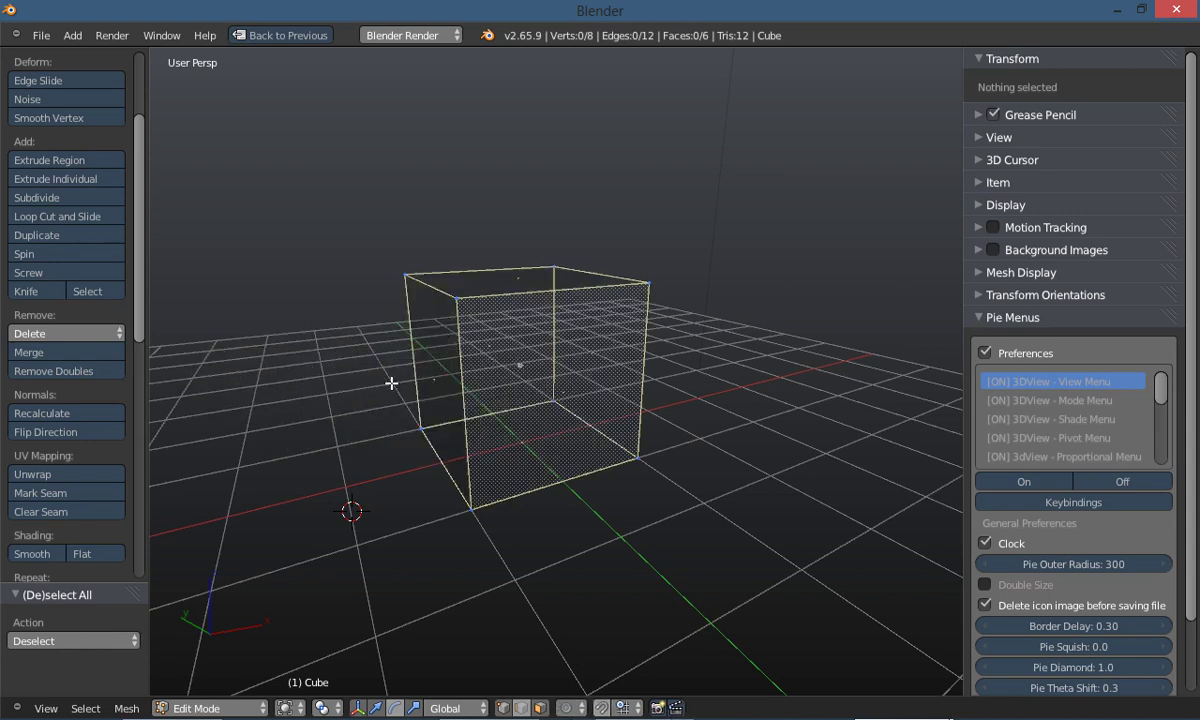
pyautogui.press('z')
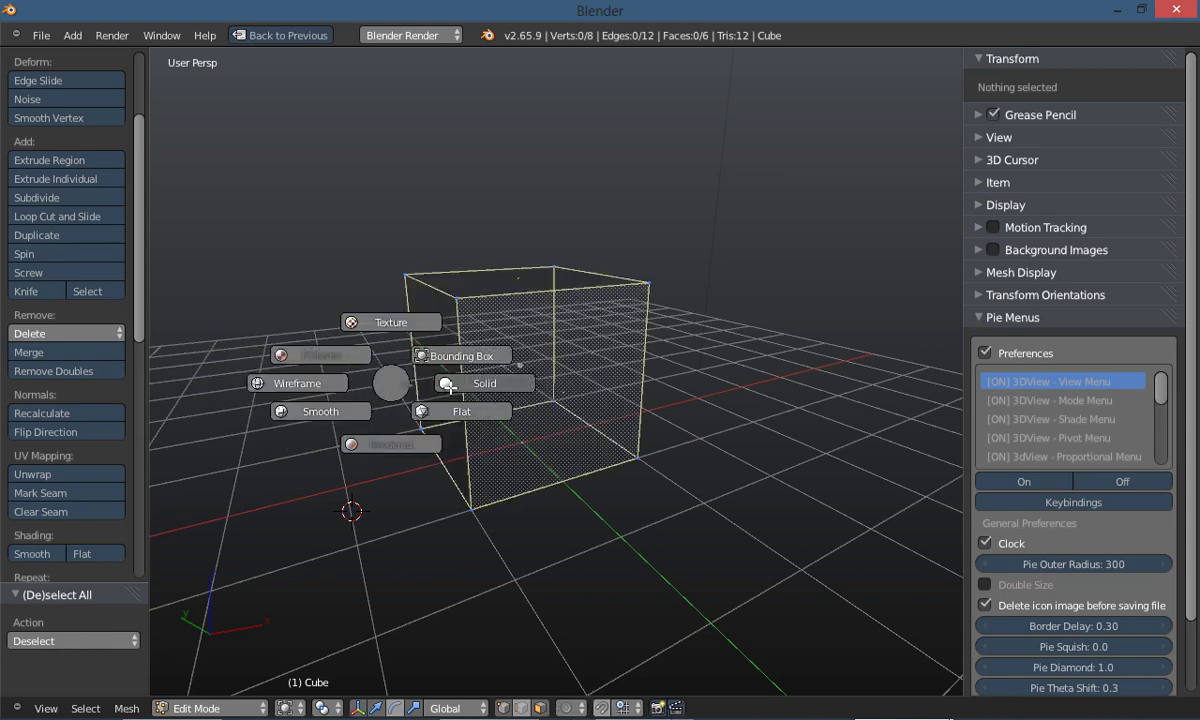
pyautogui.click(421, 368)
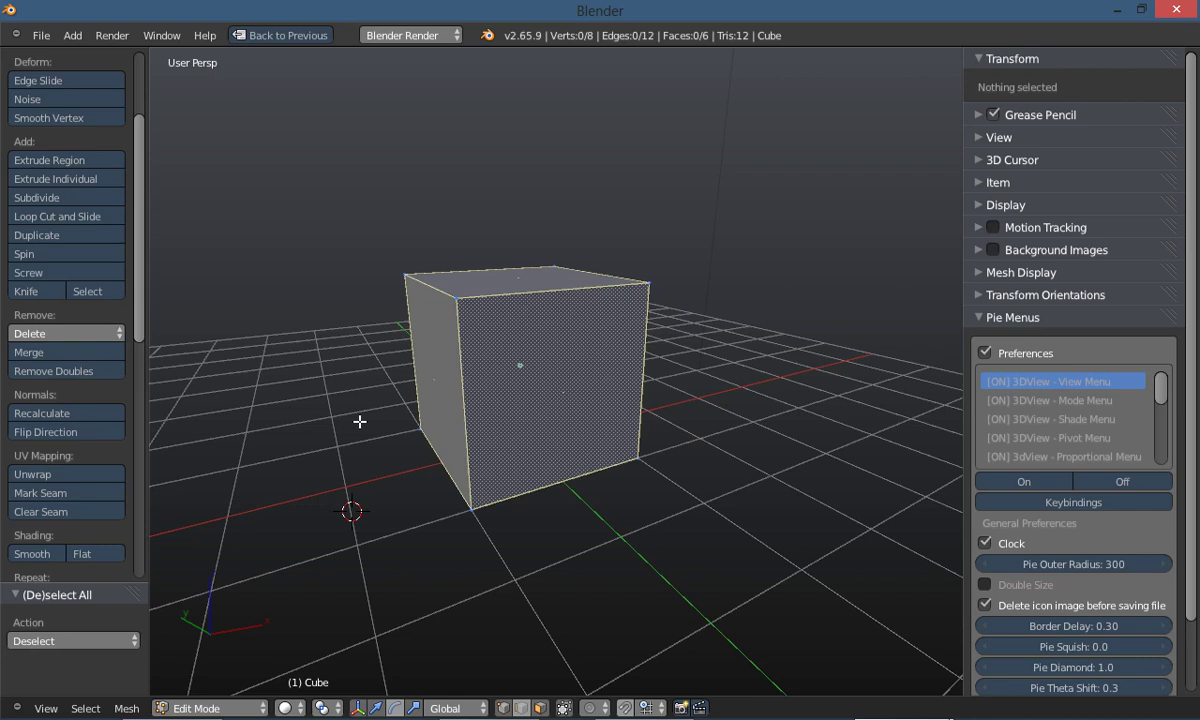
pyautogui.press('z')
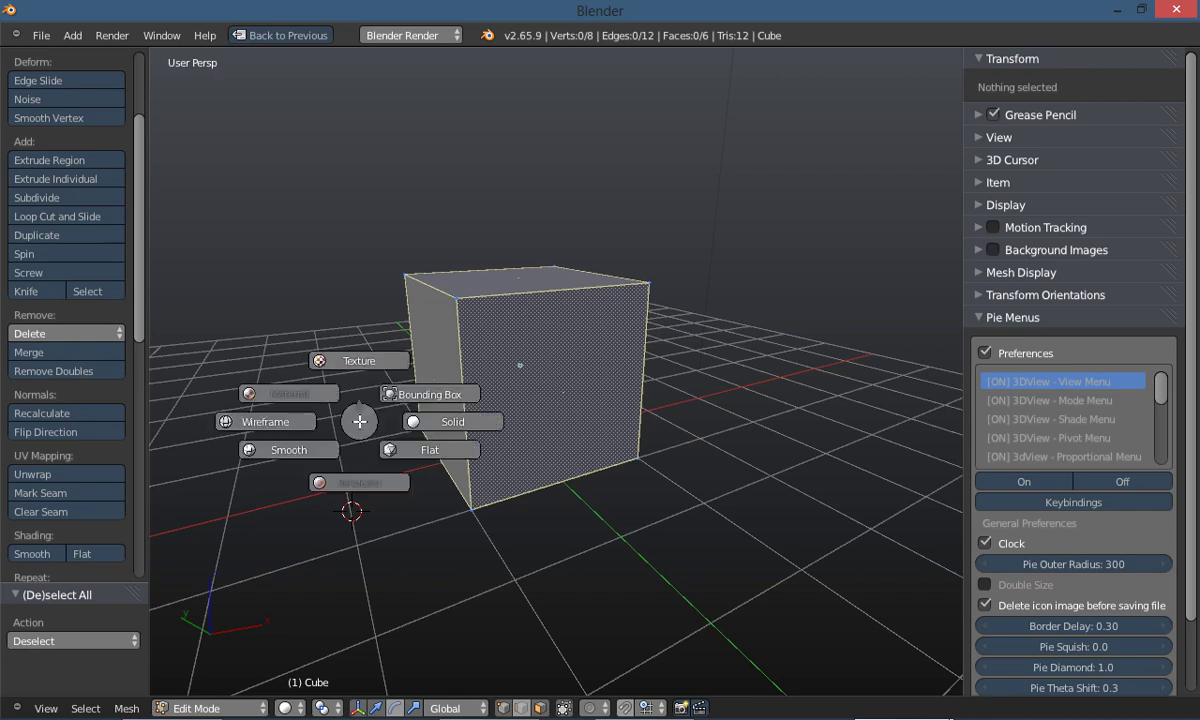
pyautogui.press('Escape')
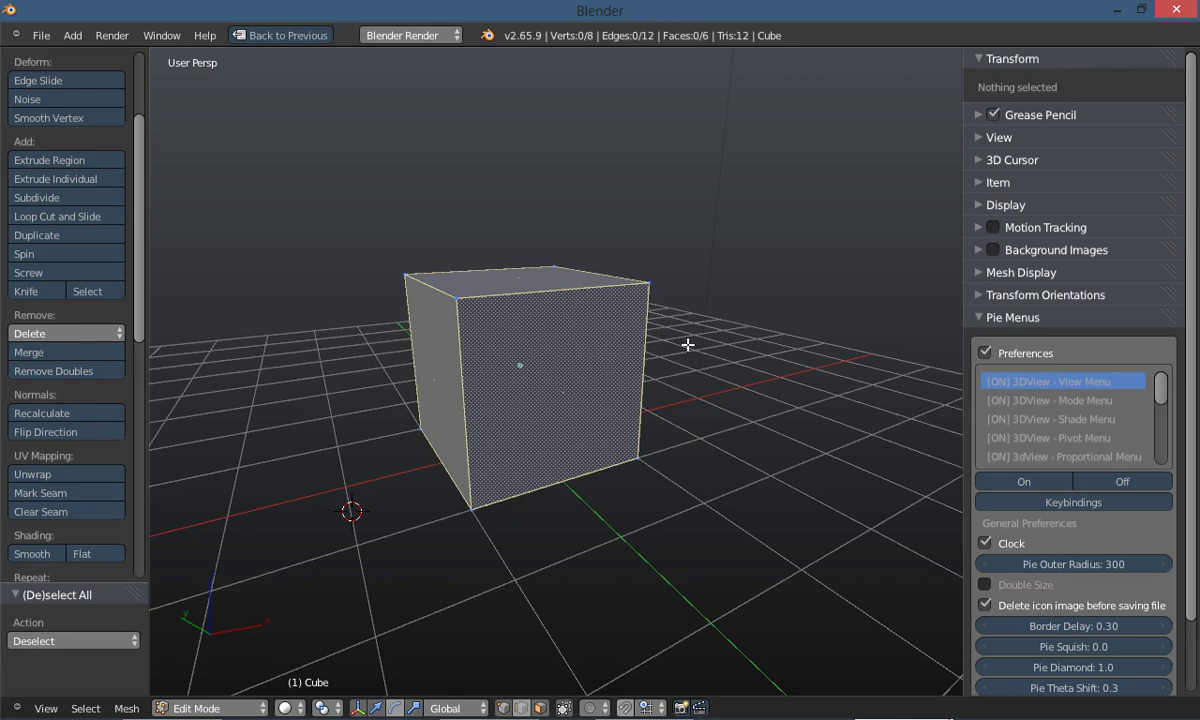
pyautogui.press('q')
pyautogui.press('Escape')
pyautogui.press('Tab')
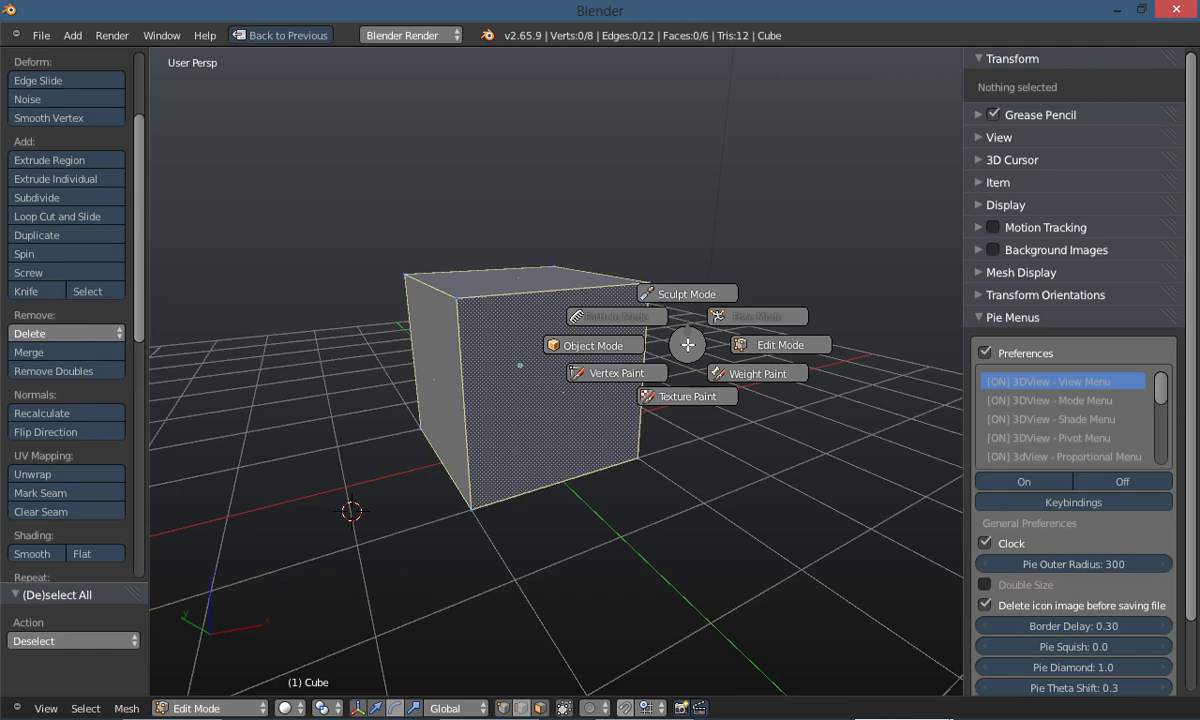
pyautogui.rightClick(368, 174)
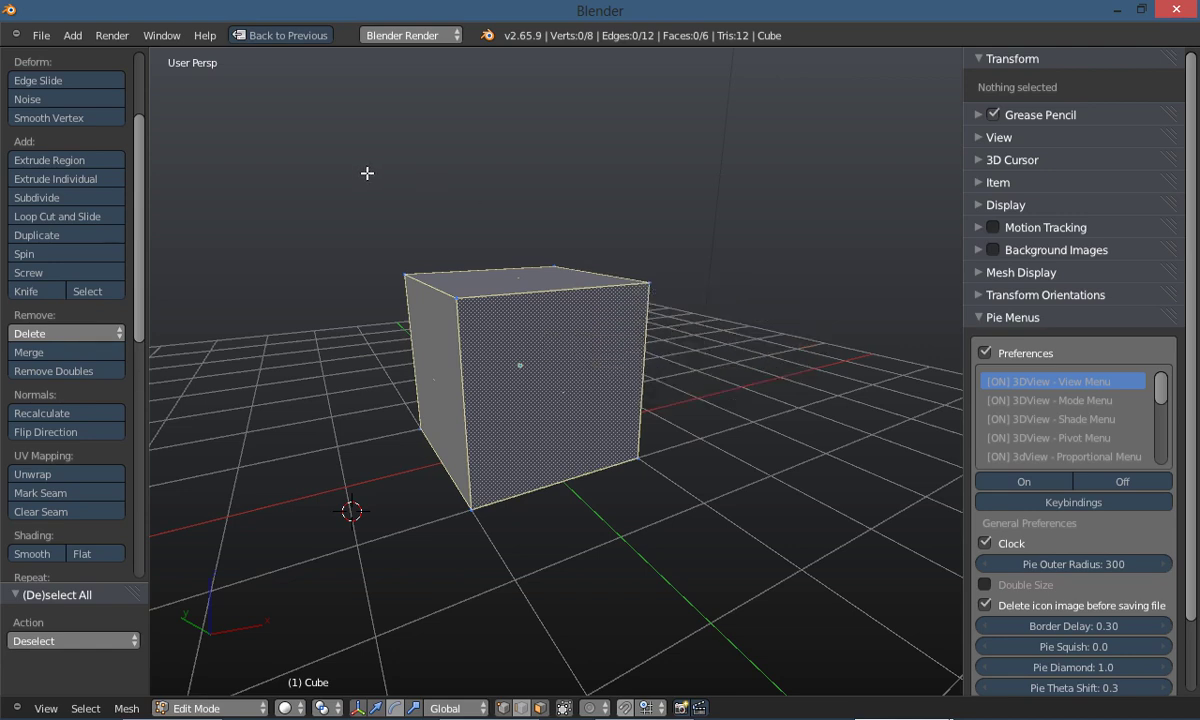
pyautogui.press('q')
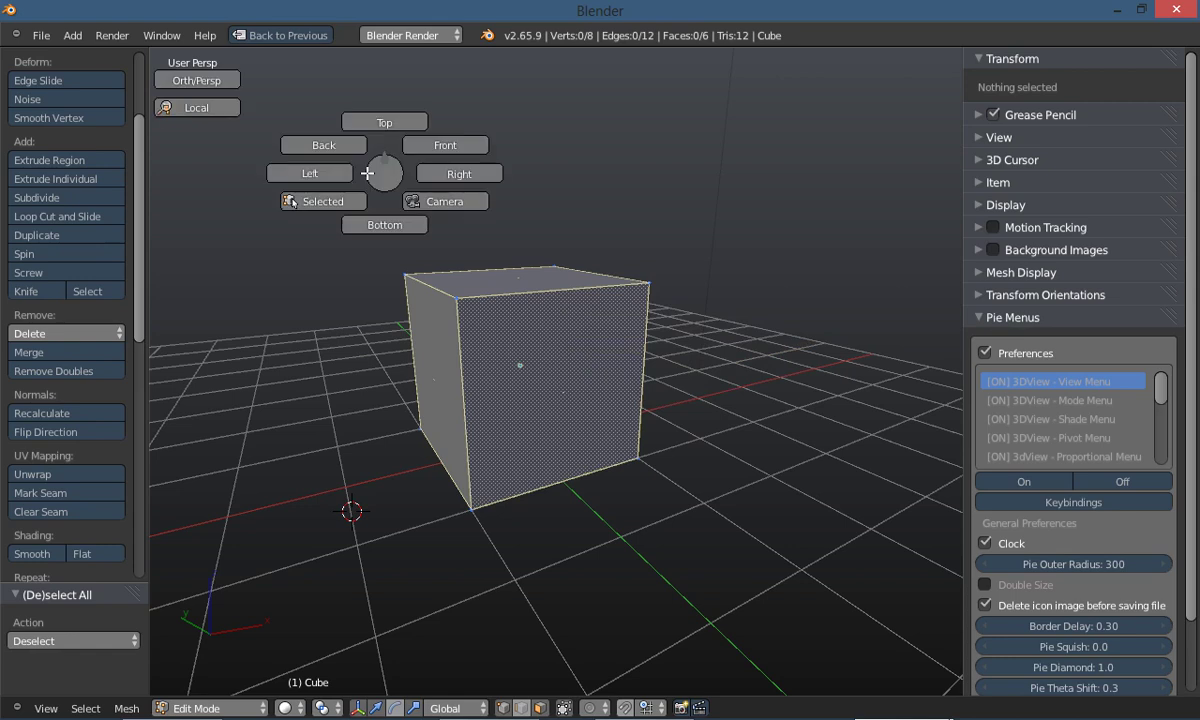
pyautogui.rightClick(367, 173)
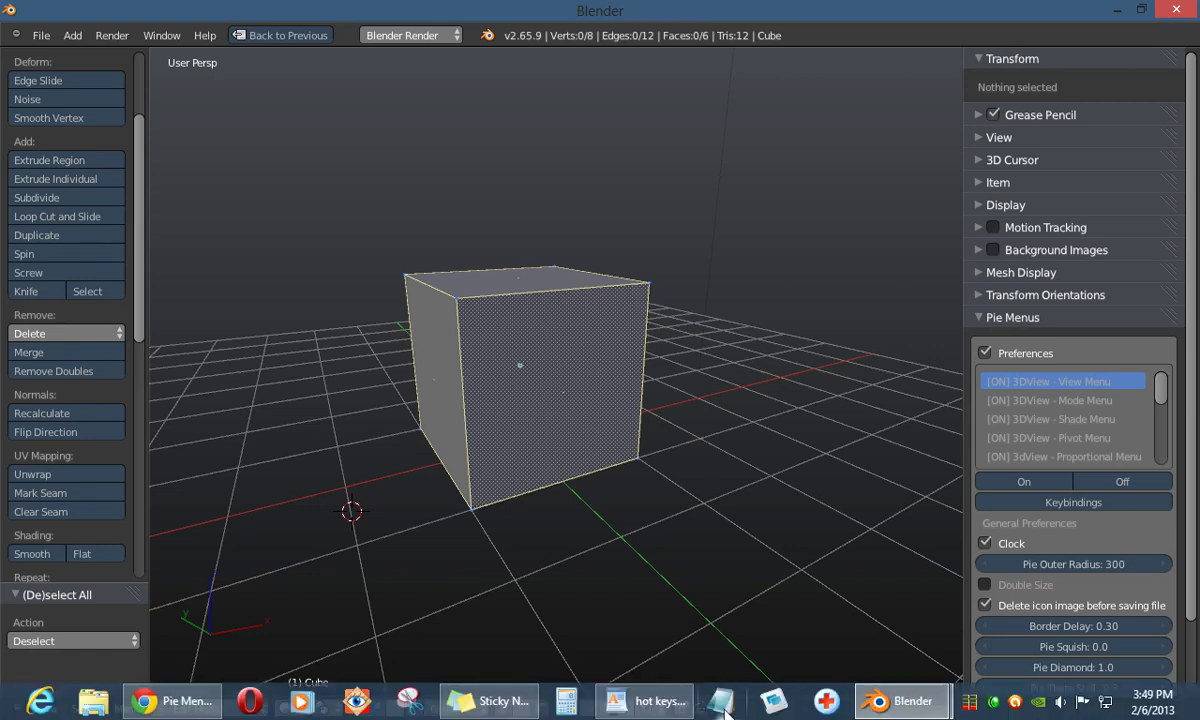
# Check the hot keys notes, then turn proportional editing On from the O pie
pyautogui.click(651, 706)
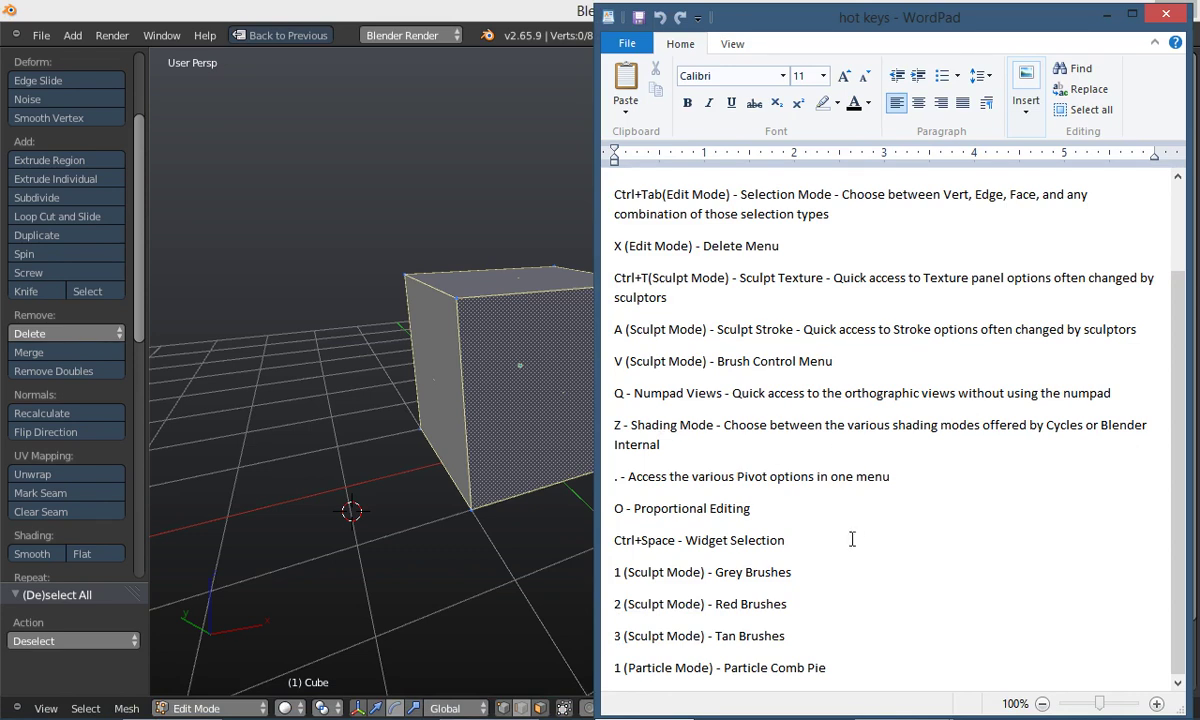
pyautogui.click(472, 558)
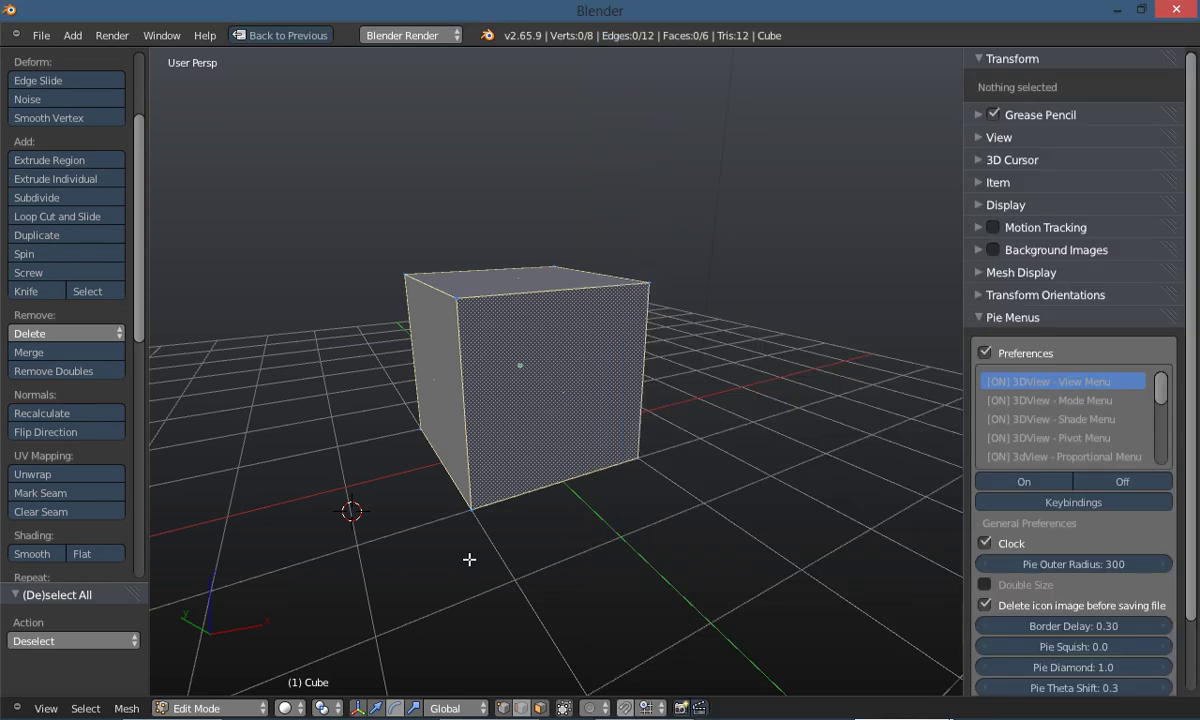
pyautogui.press('o')
pyautogui.click(617, 408)
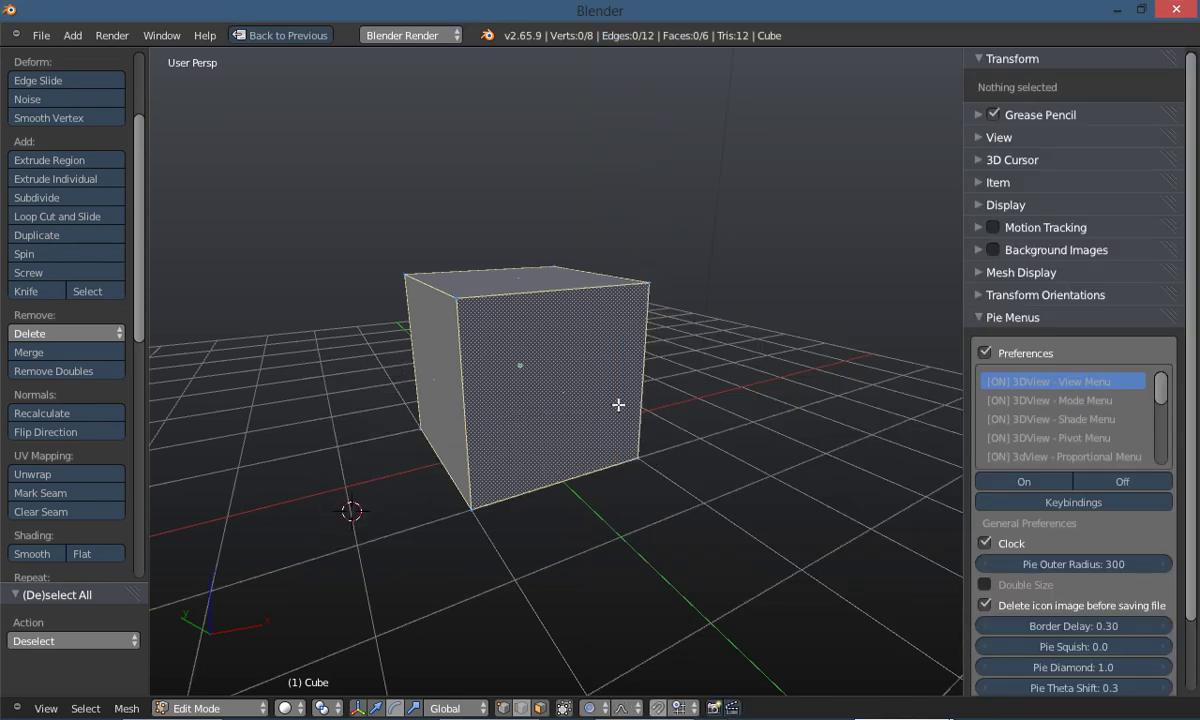
# Reopen the proportional editing pie twice without changes, then bring the hot keys notes forward
pyautogui.press('o')
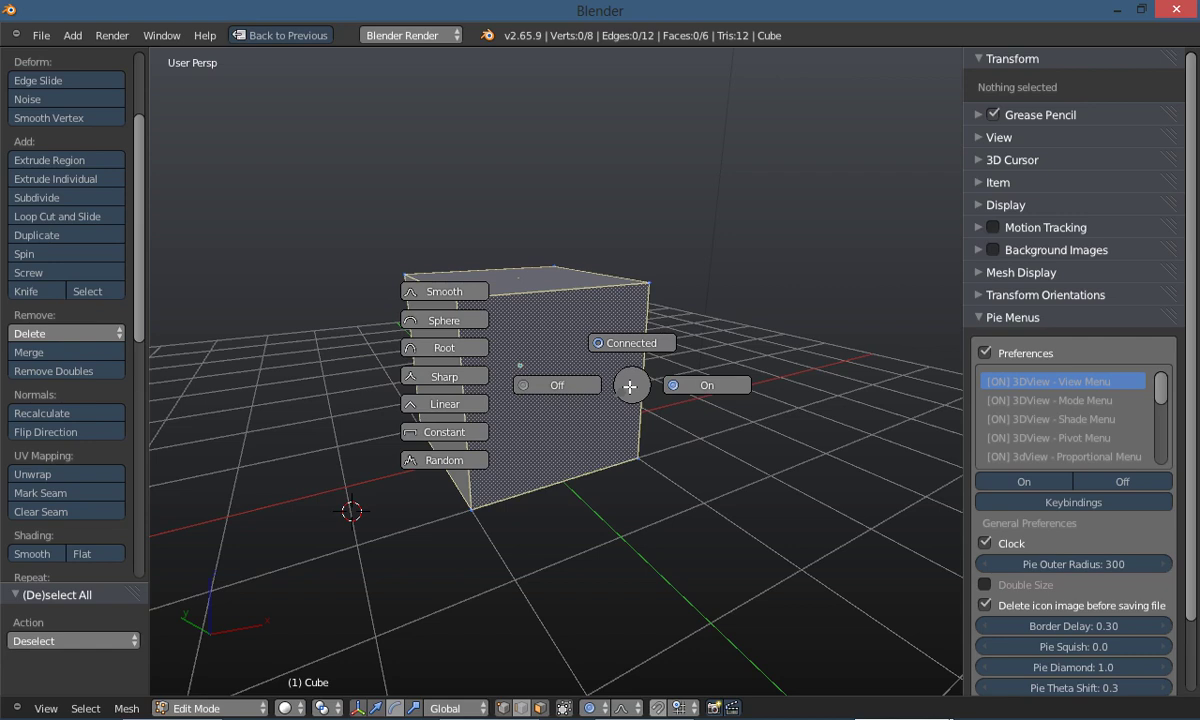
pyautogui.click(509, 555)
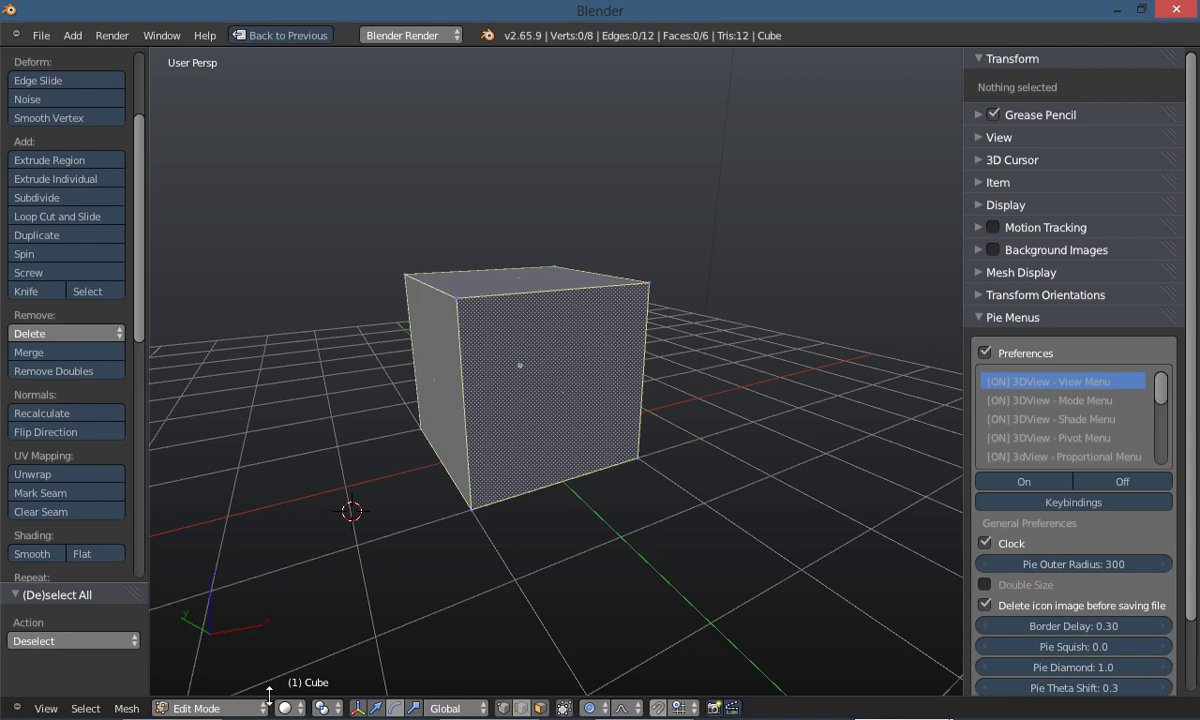
pyautogui.press('o')
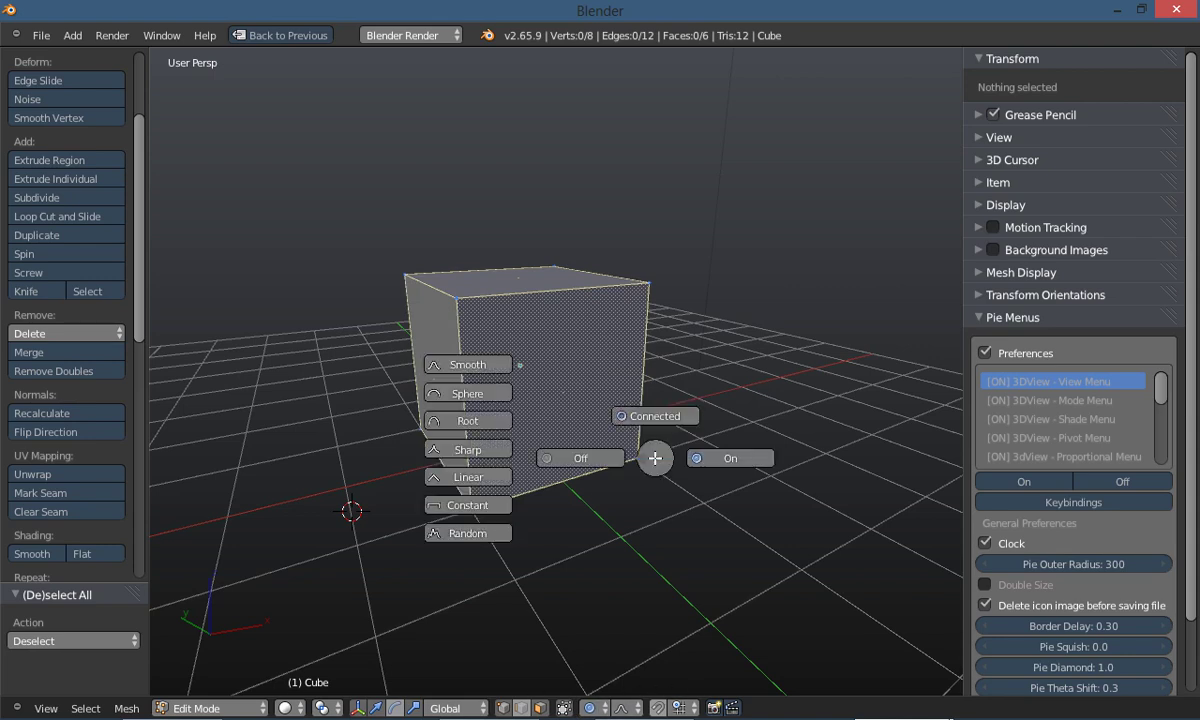
pyautogui.click(436, 578)
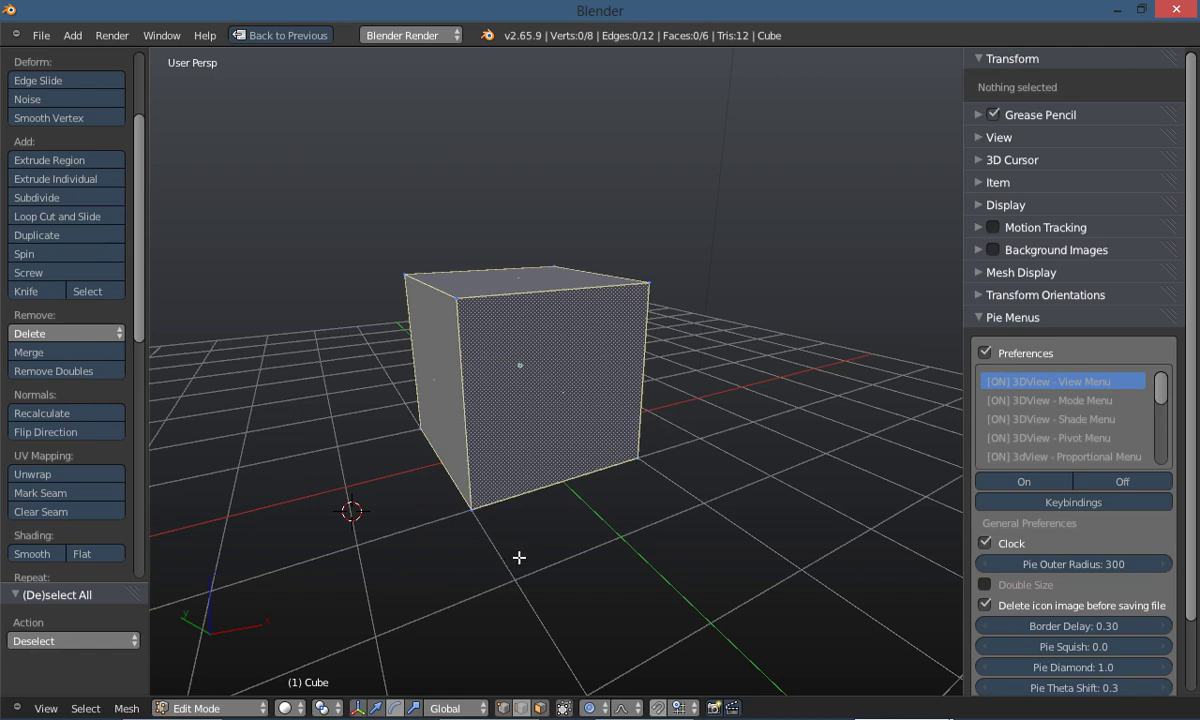
pyautogui.hotkey('alt', 'Tab')
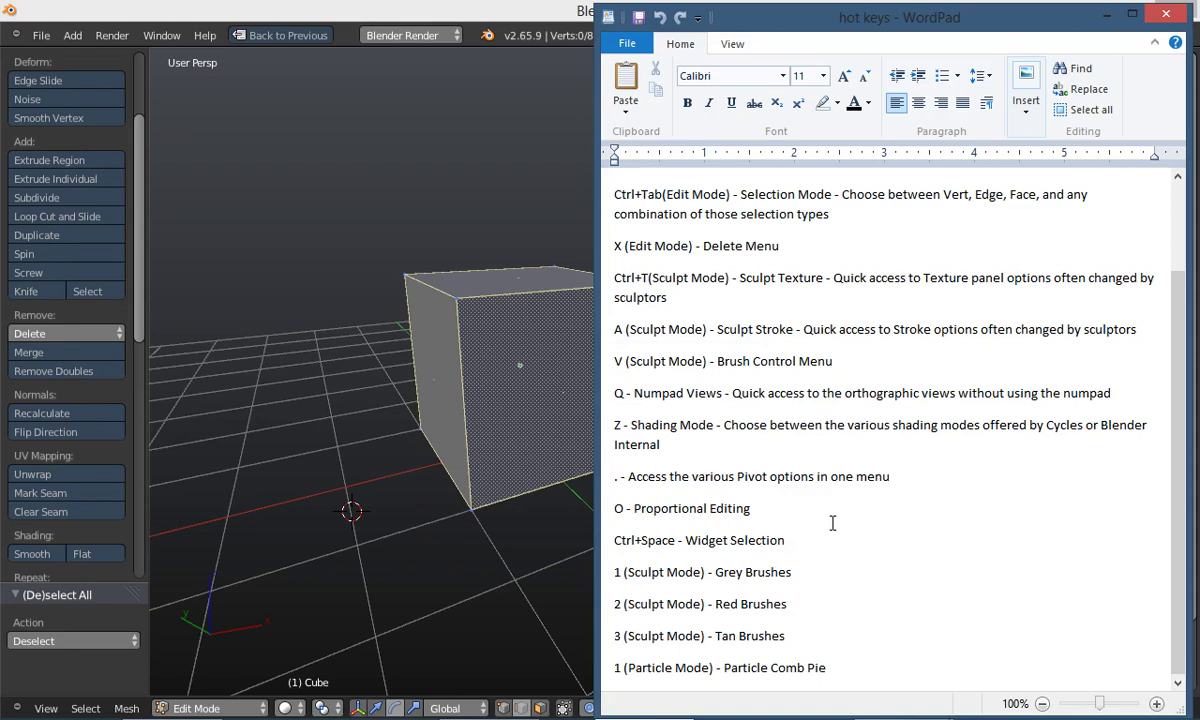
# Hide the notes and pick Sculpt Mode from the Tab pie, glancing at the notes once
pyautogui.click(1107, 17)
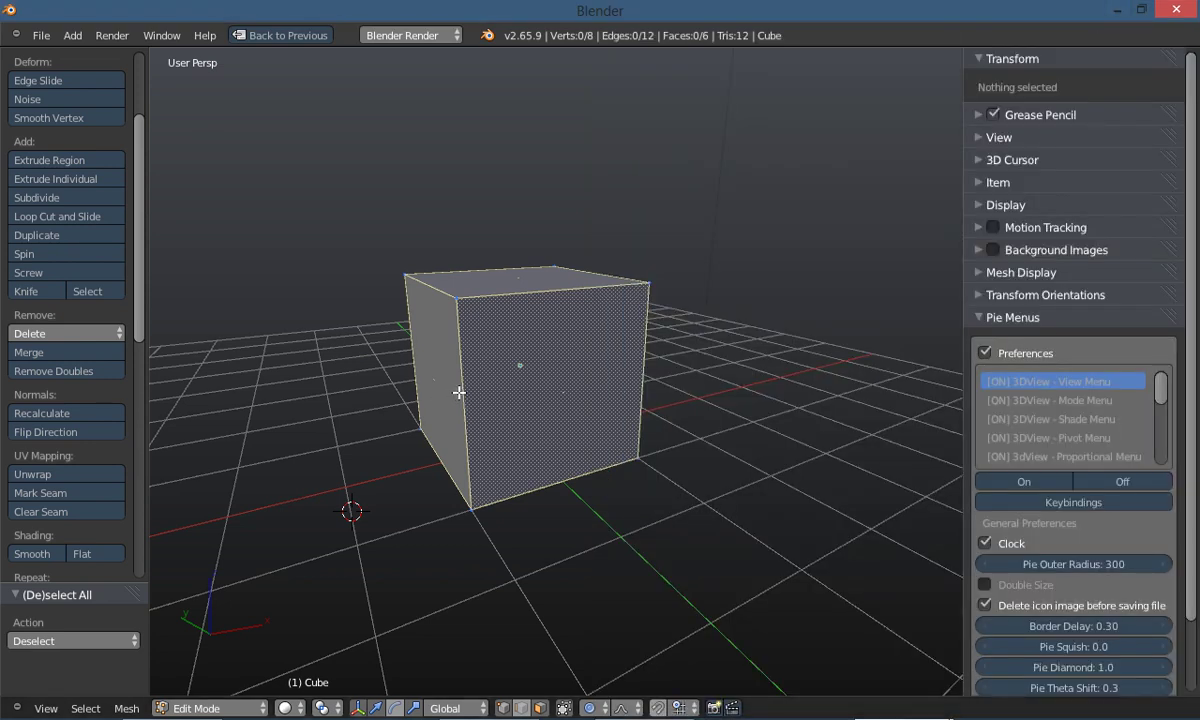
pyautogui.press('Tab')
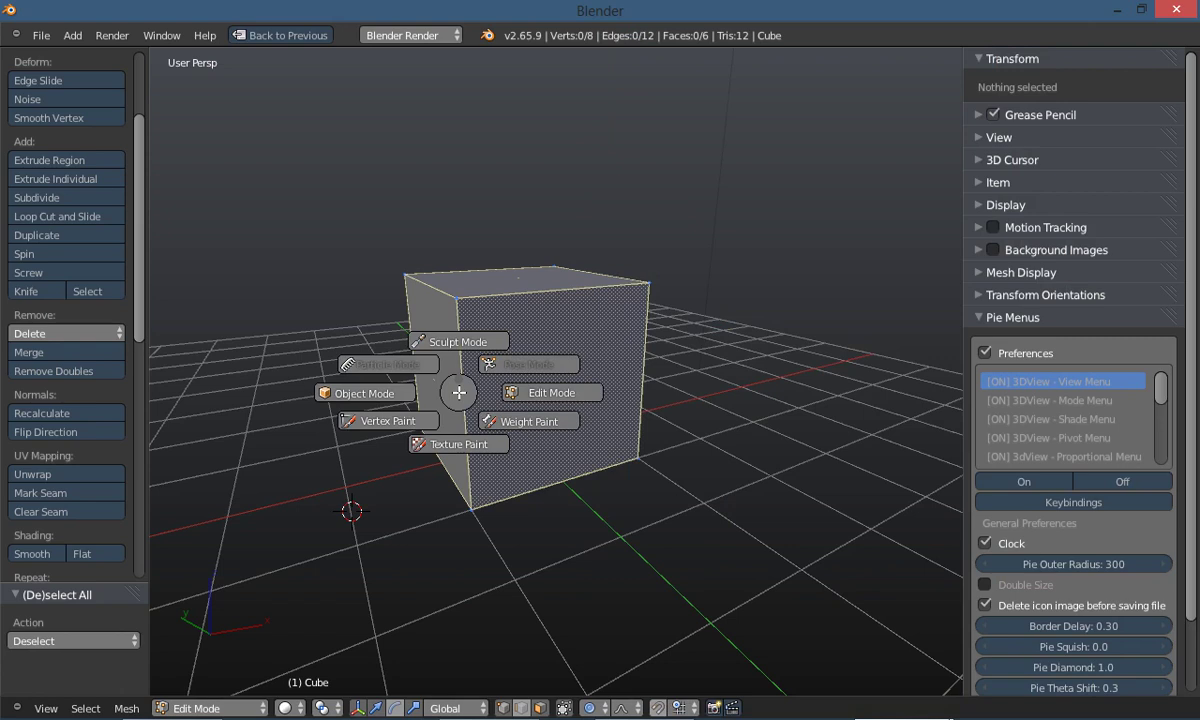
pyautogui.click(455, 342)
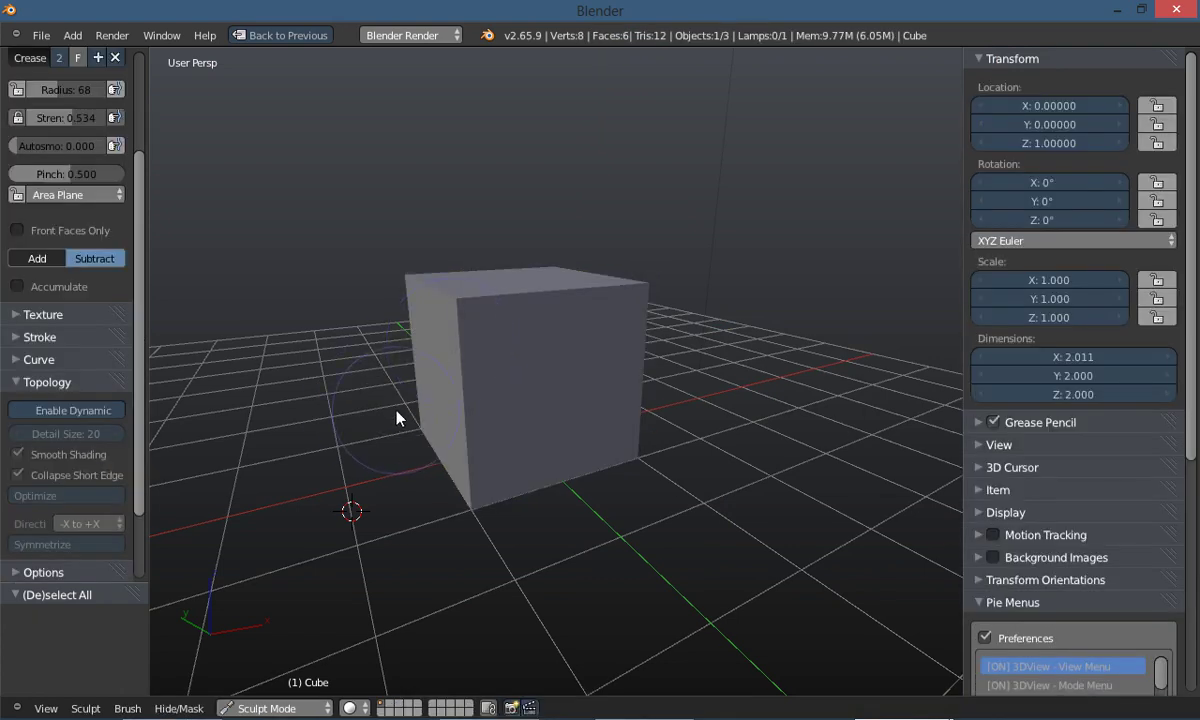
pyautogui.hotkey('alt', 'Tab')
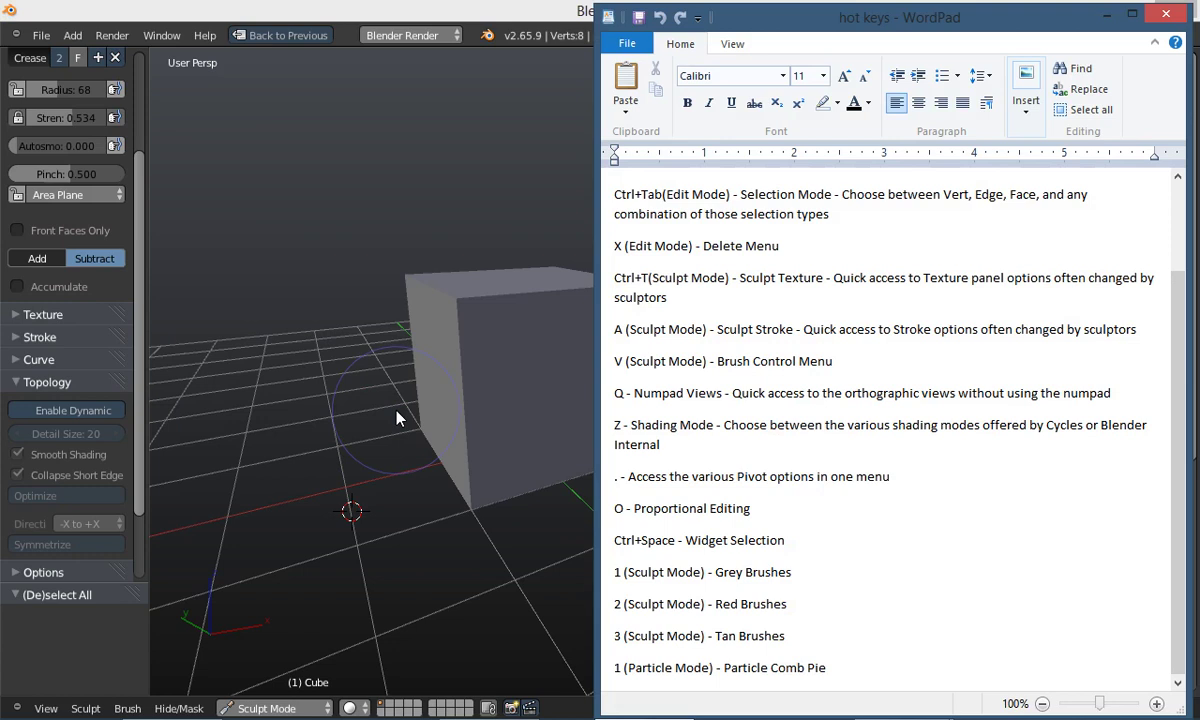
pyautogui.hotkey('alt', 'Tab')
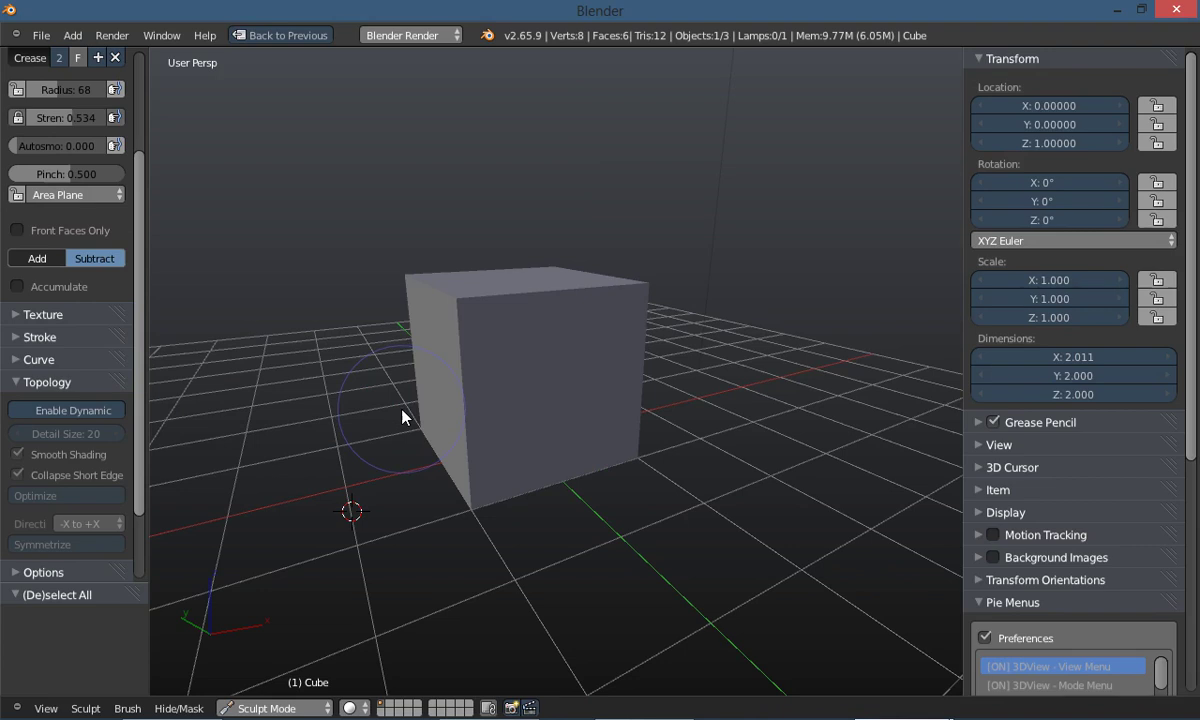
# Preview the W, Shift+W (Grab, Snake Hook) and Alt+W (Smooth, Polish) brush pies, keeping Crease
pyautogui.press('w')
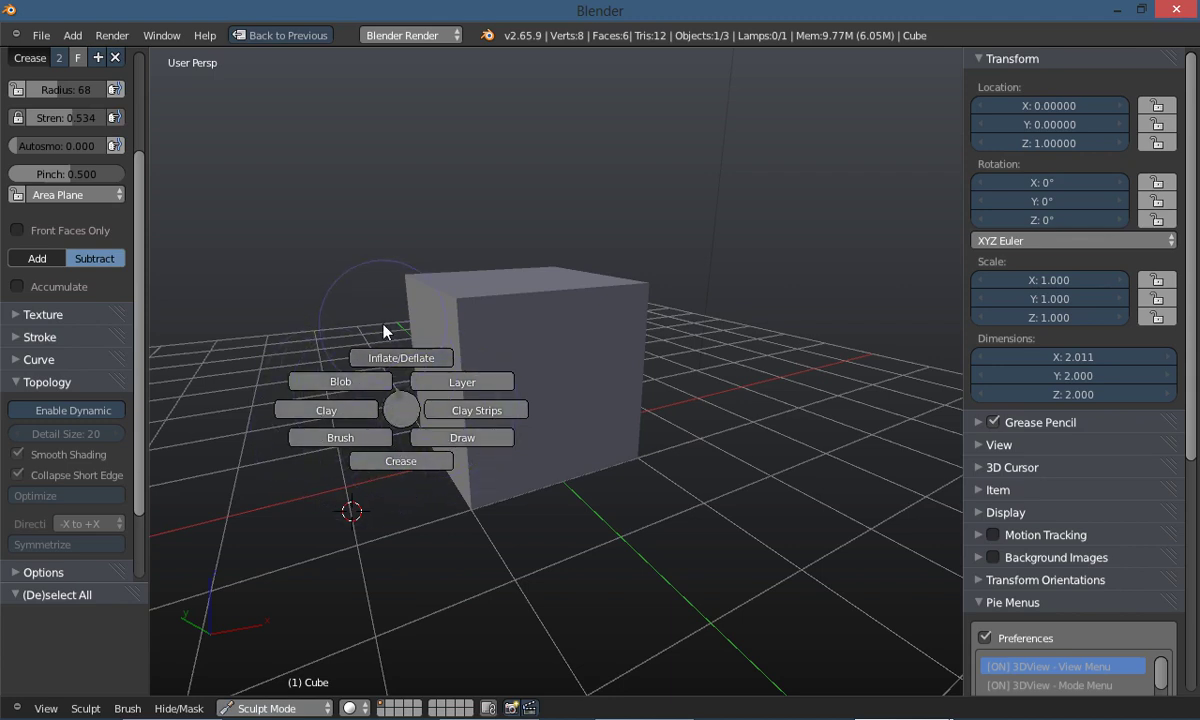
pyautogui.press('Escape')
pyautogui.hotkey('shift', 'w')
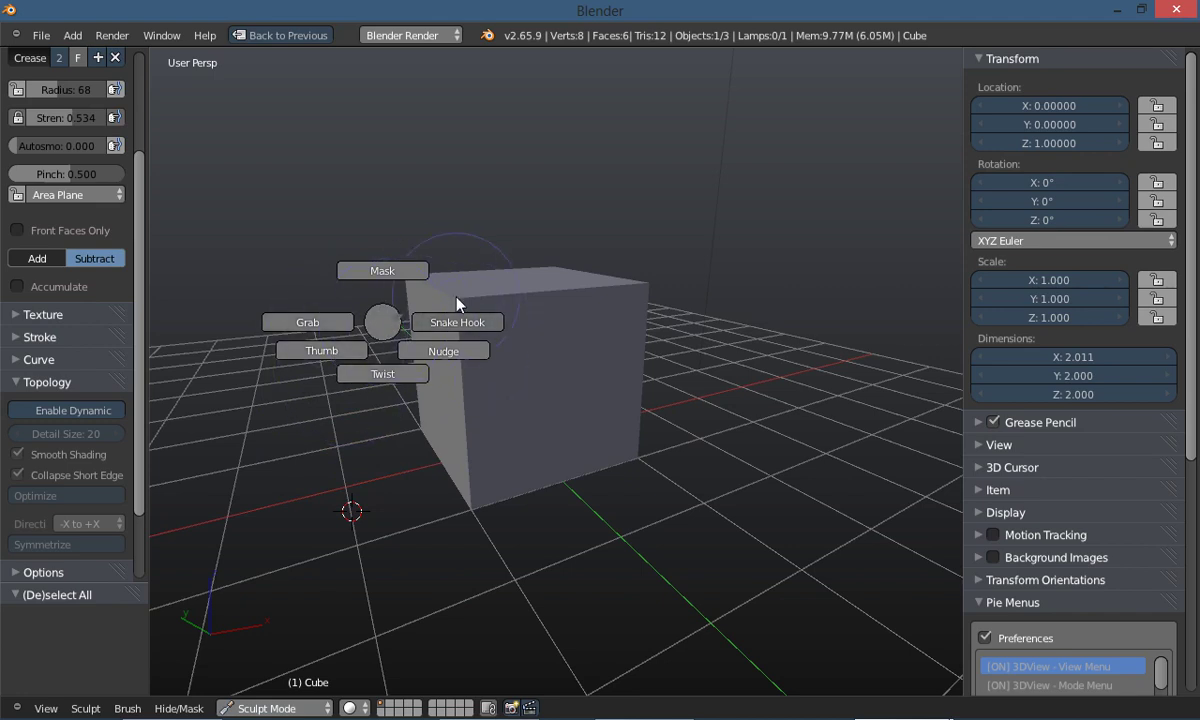
pyautogui.press('Escape')
pyautogui.hotkey('alt', 'w')
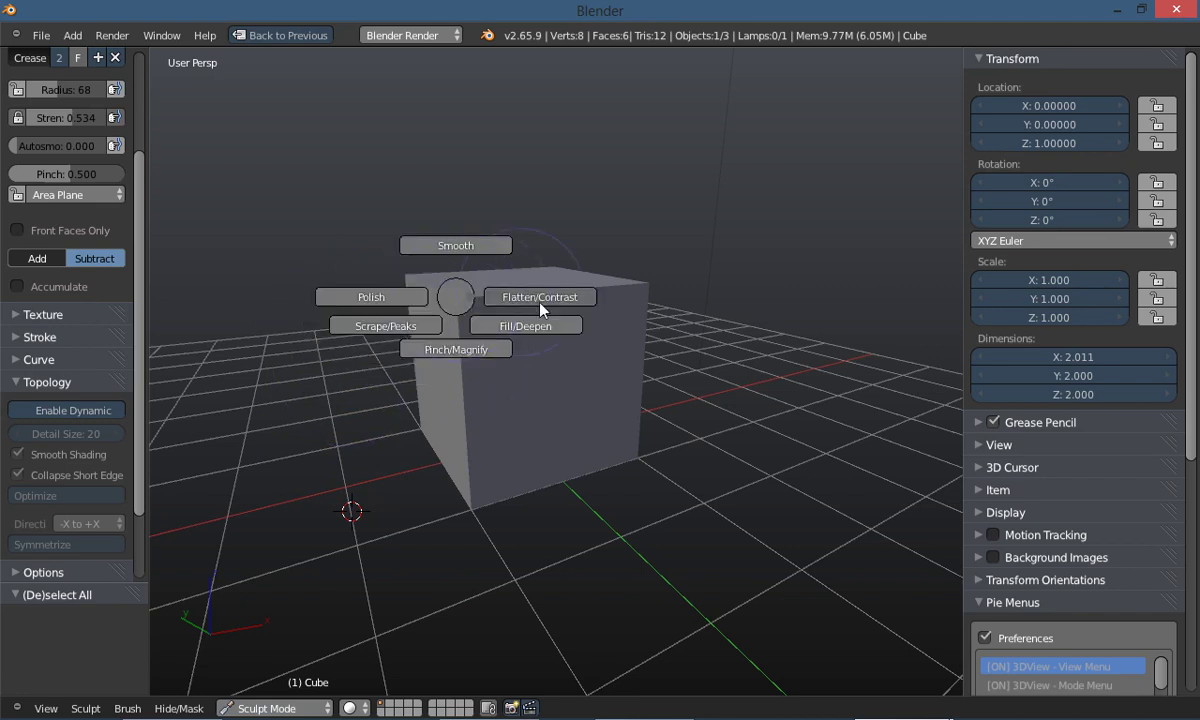
pyautogui.press('Escape')
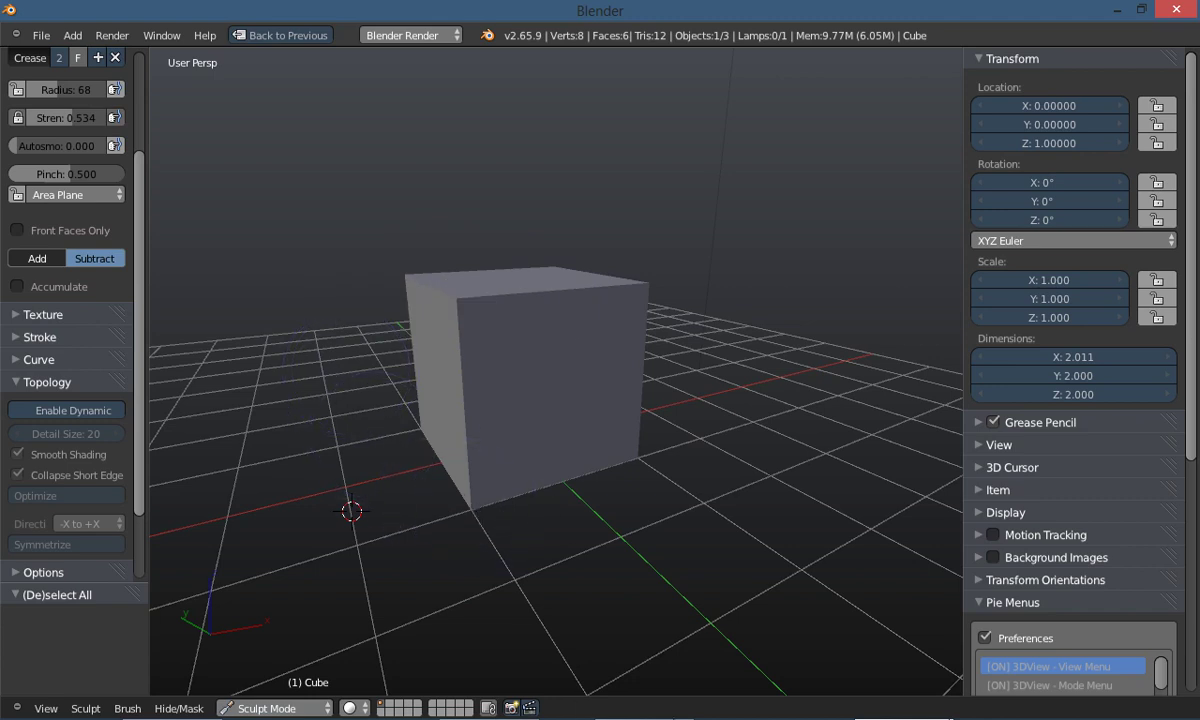
pyautogui.click(648, 701)
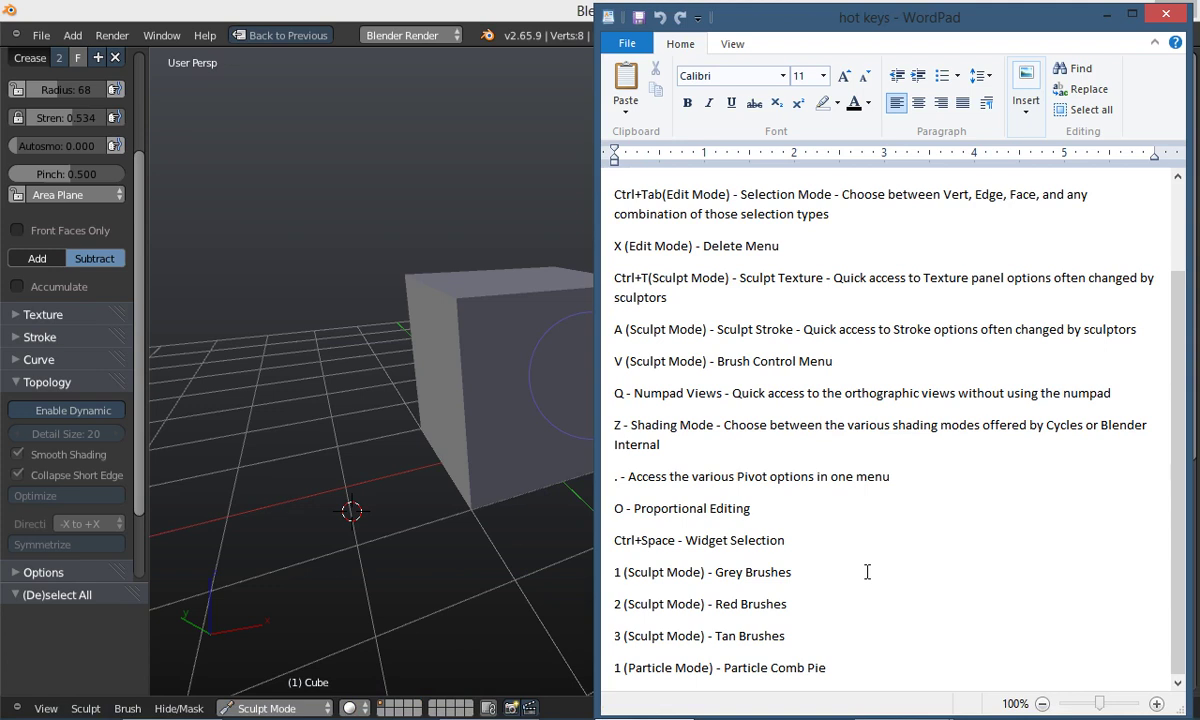
# Click the Widget Selection line, scroll through the hot keys list, then minimize WordPad
pyautogui.click(978, 563)
pyautogui.scroll(3, 908, 393)
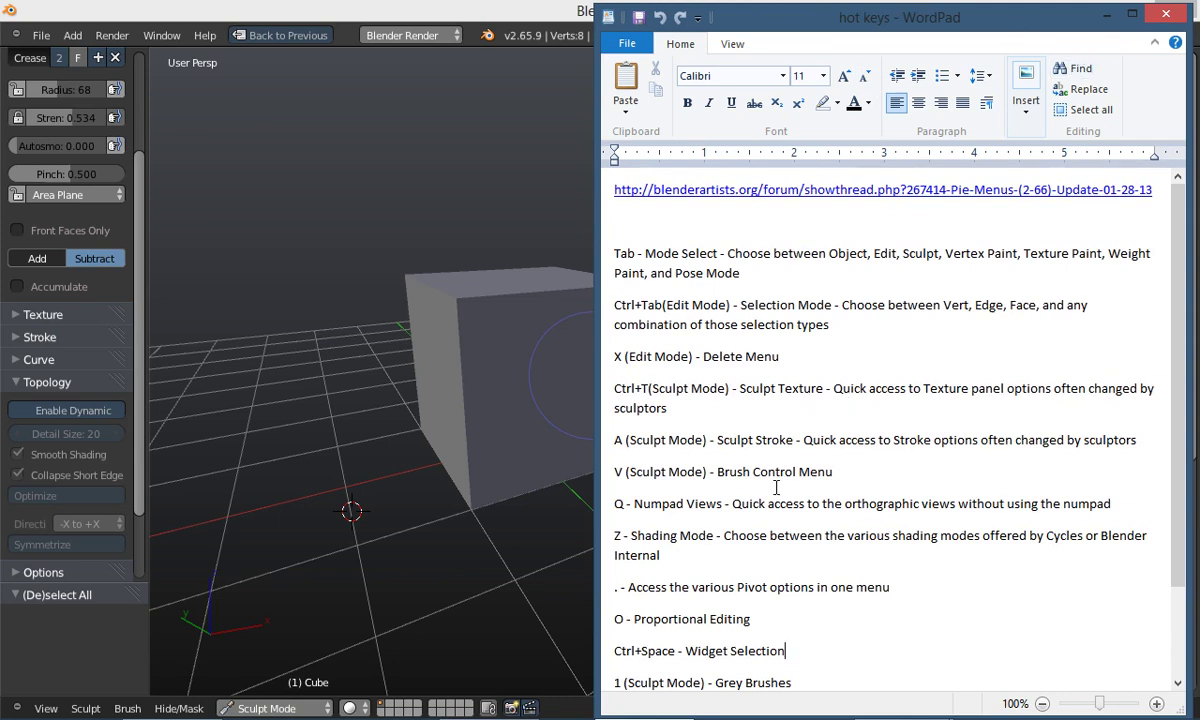
pyautogui.scroll(-3, 772, 490)
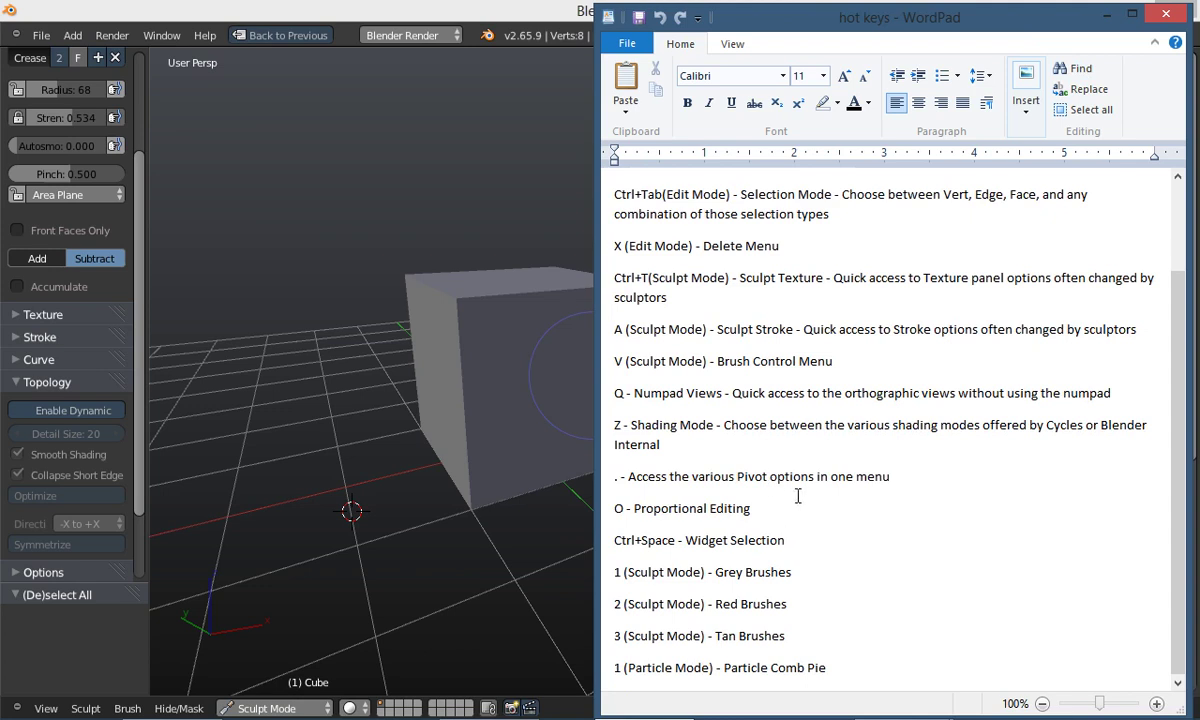
pyautogui.scroll(5, 798, 496)
pyautogui.click(1107, 14)
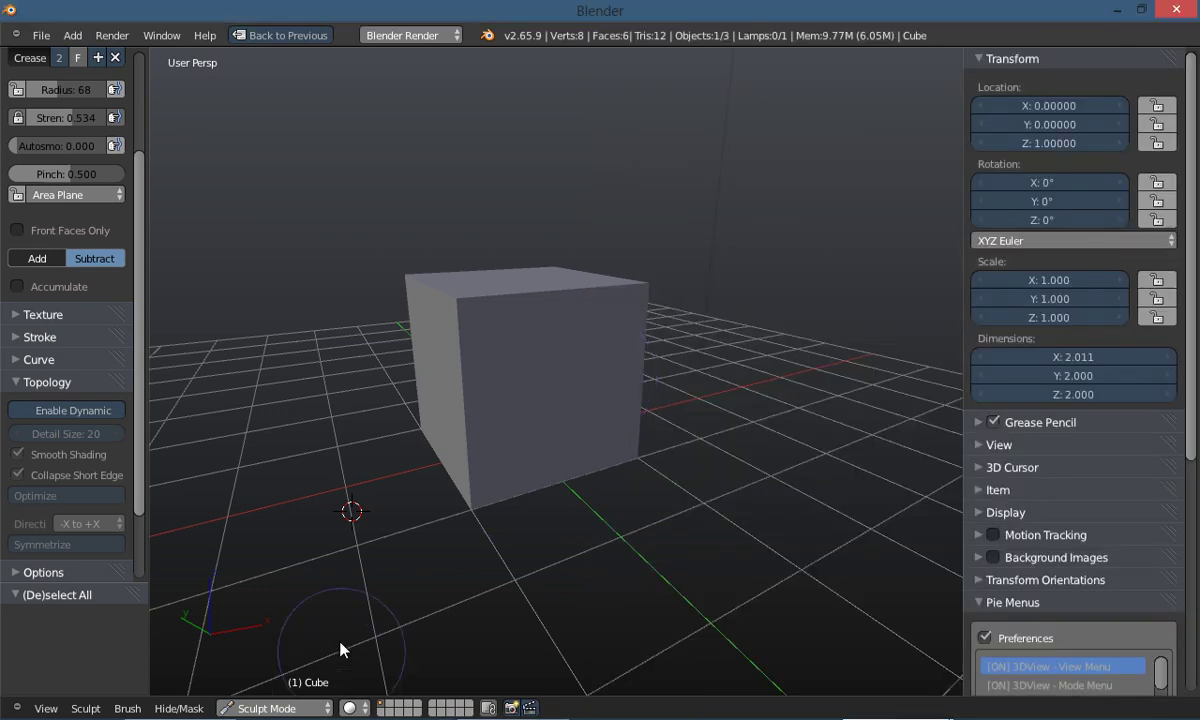
# Switch the cube back to Edit Mode and select its top-right corner vertex
pyautogui.press('Tab')
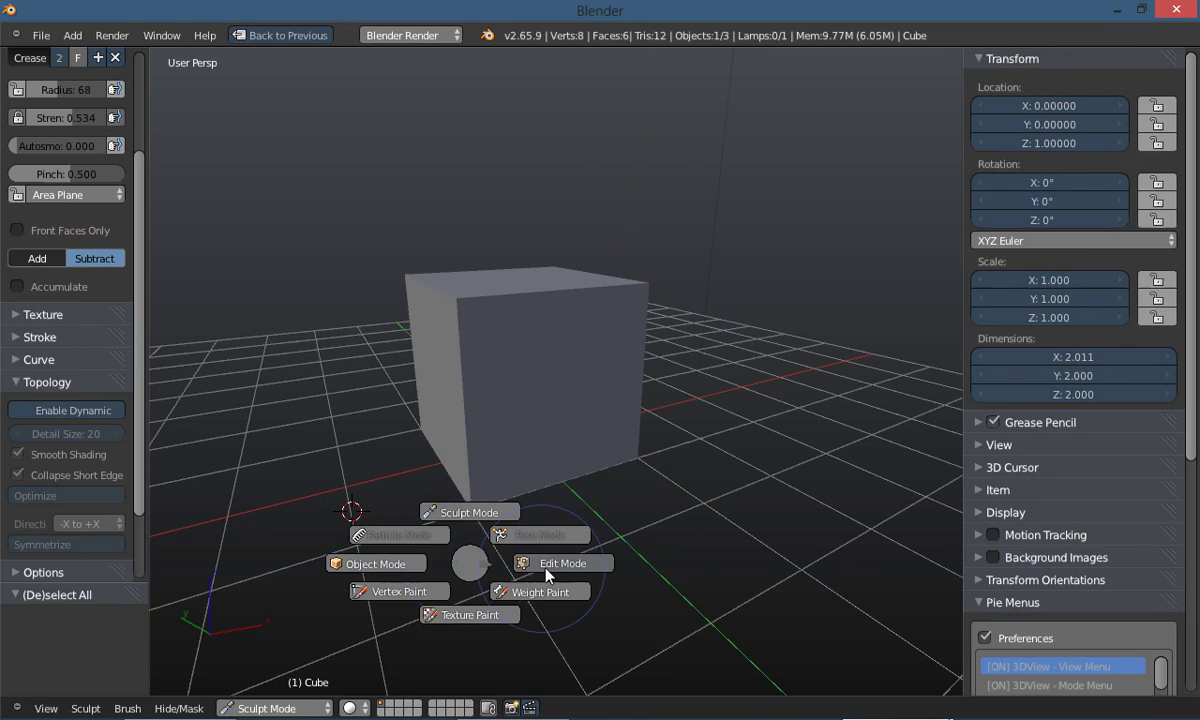
pyautogui.click(546, 575)
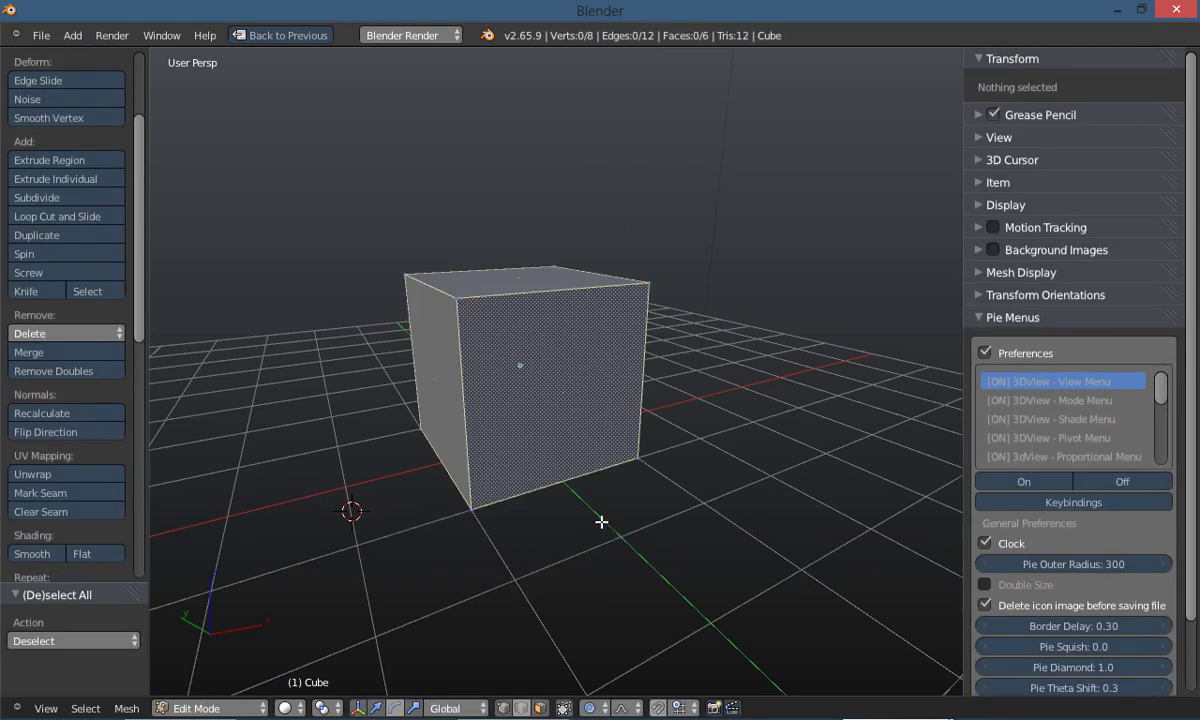
pyautogui.rightClick(615, 278)
pyautogui.press('a')
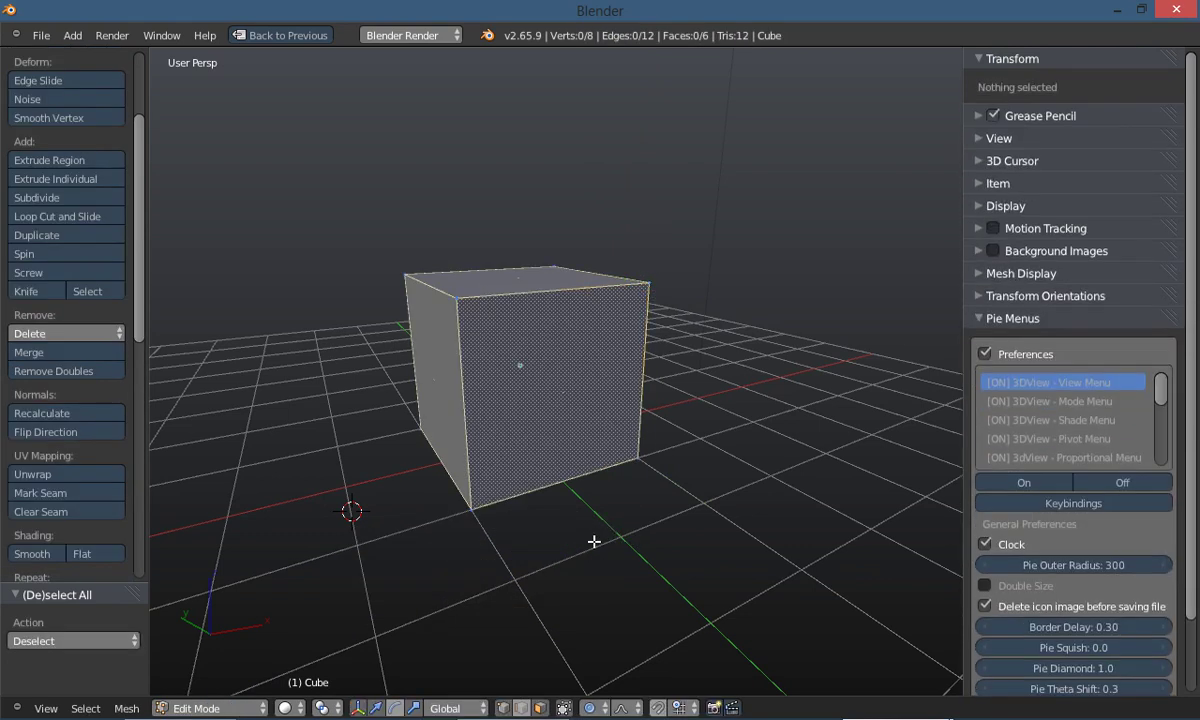
pyautogui.rightClick(648, 281)
pyautogui.press('a')
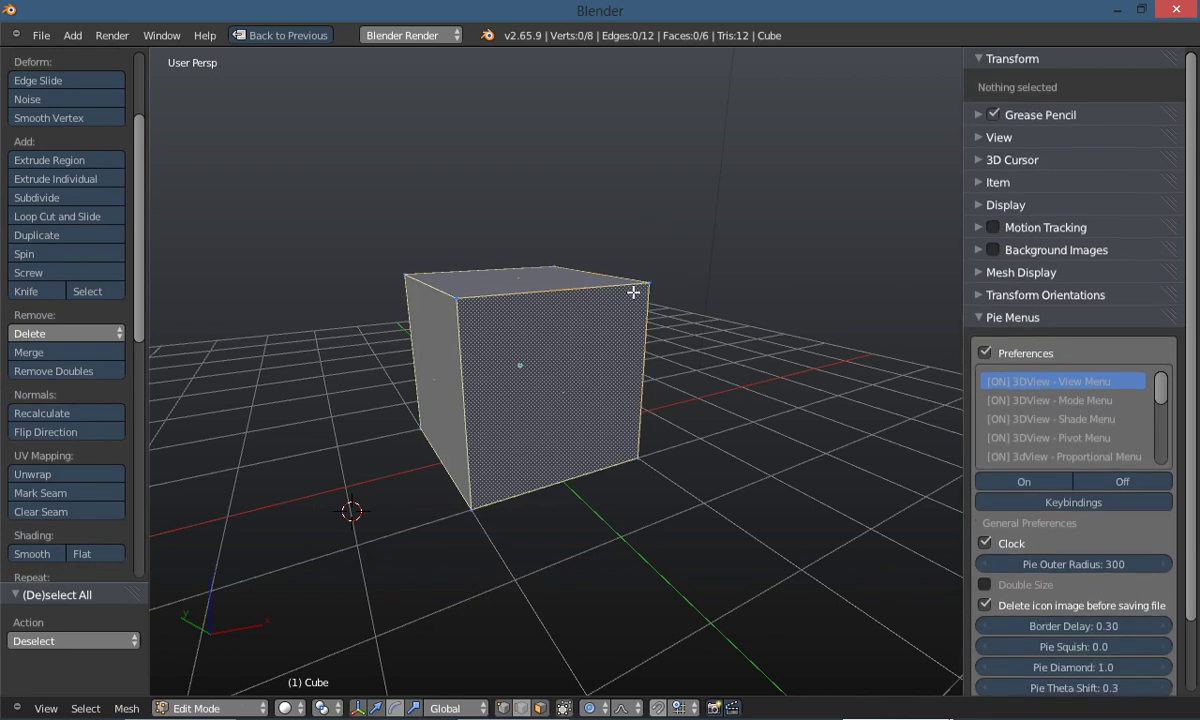
pyautogui.rightClick(633, 292)
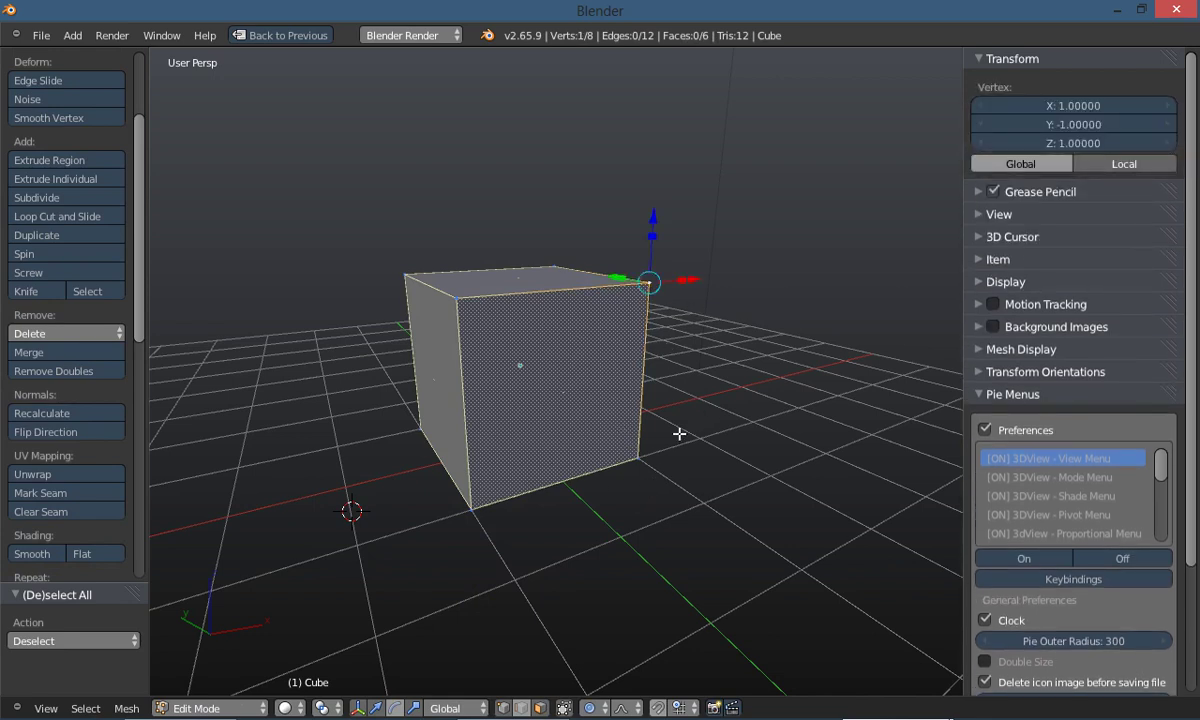
# Move the vertex along X with falloff, undo it, set proportional editing Off, and deselect all
pyautogui.moveTo(632, 419); pyautogui.dragTo(602, 404, button='middle')
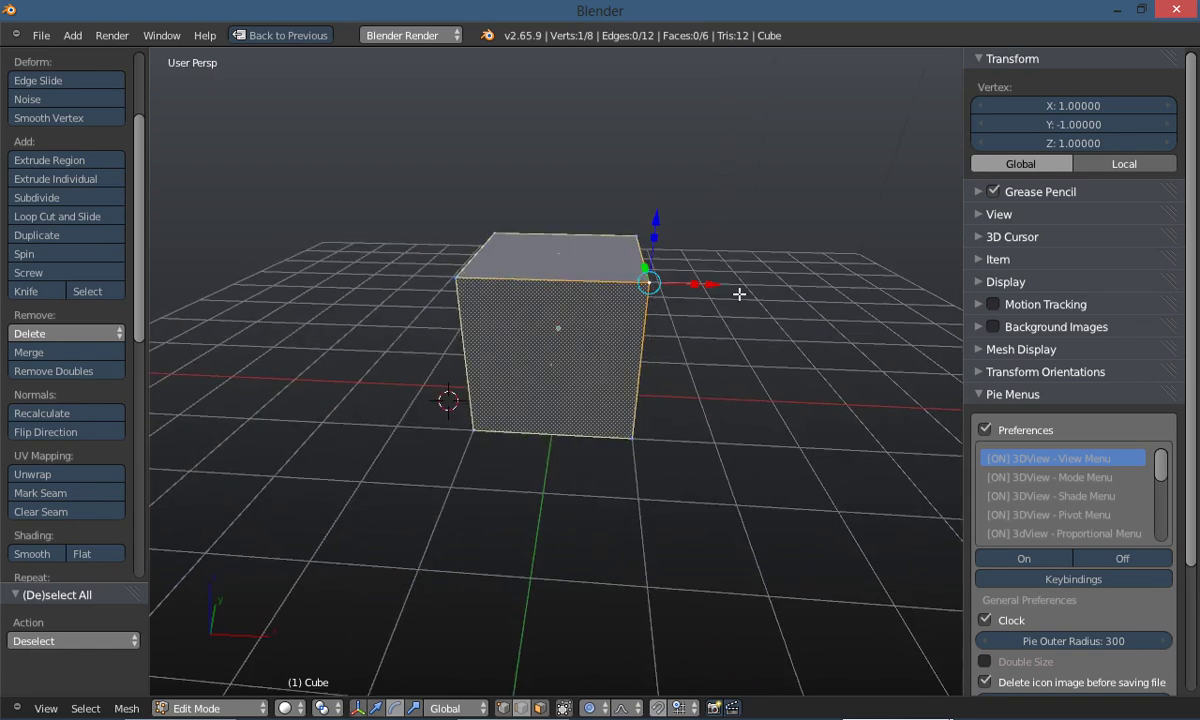
pyautogui.moveTo(693, 278); pyautogui.dragTo(761, 305)
pyautogui.hotkey('ctrl', 'z')
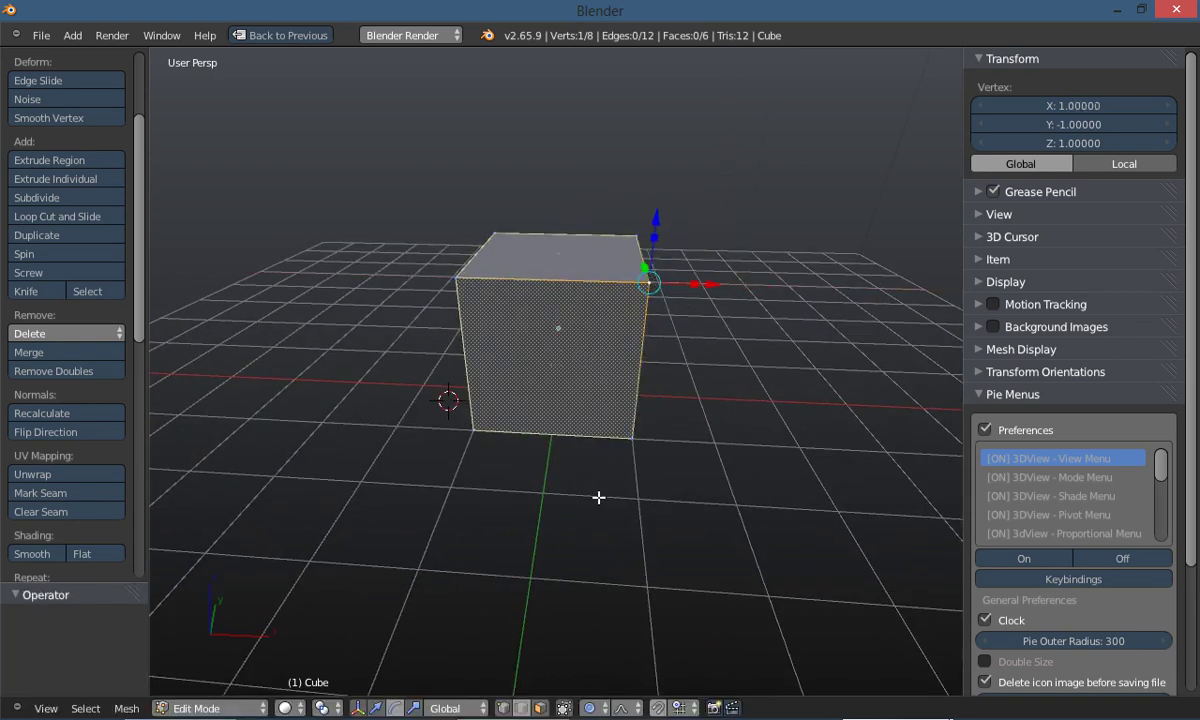
pyautogui.press('o')
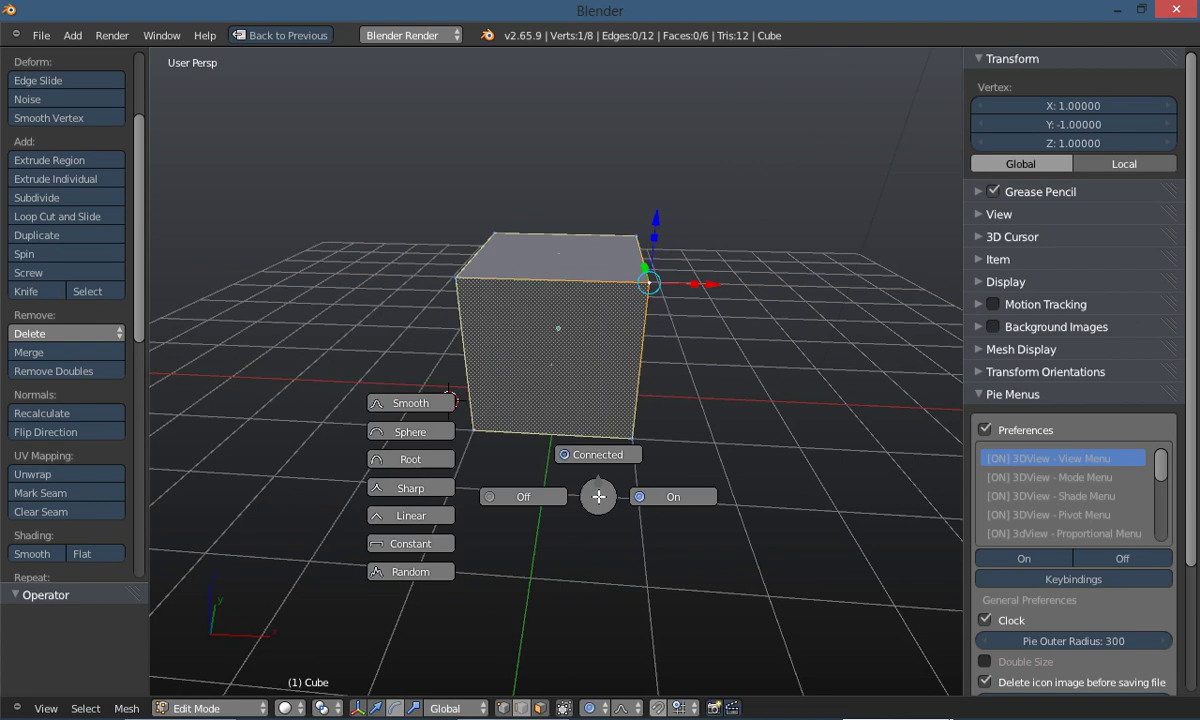
pyautogui.click(530, 495)
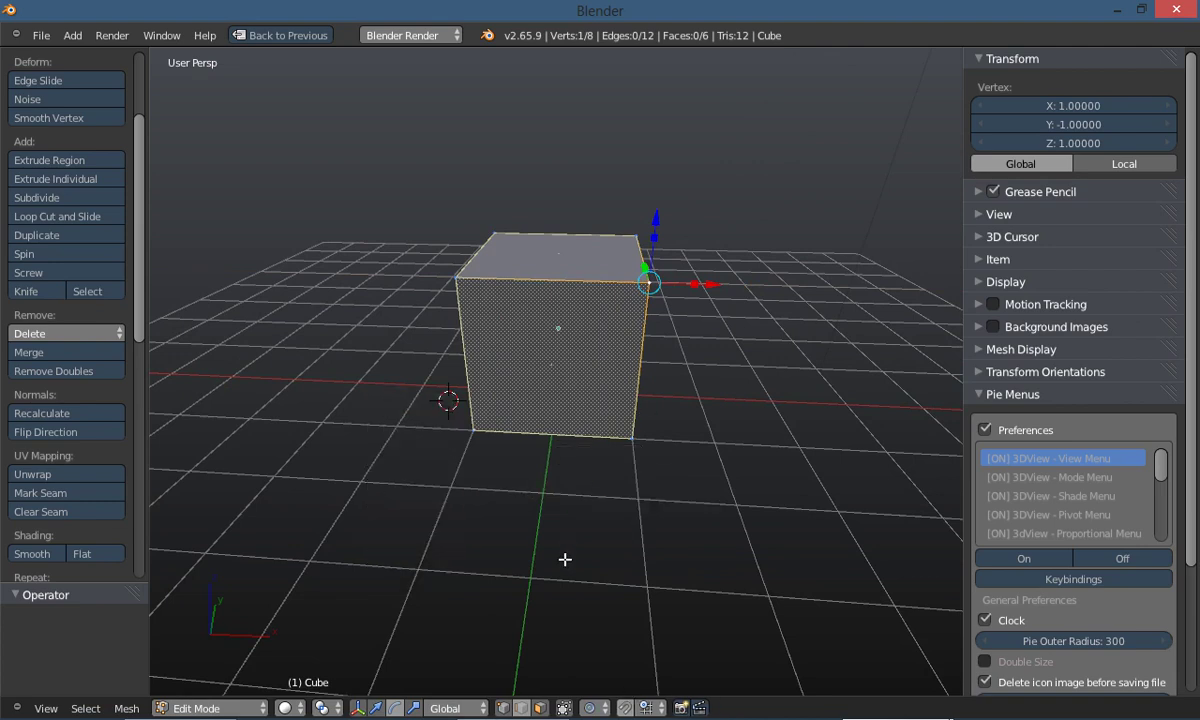
pyautogui.press('a')
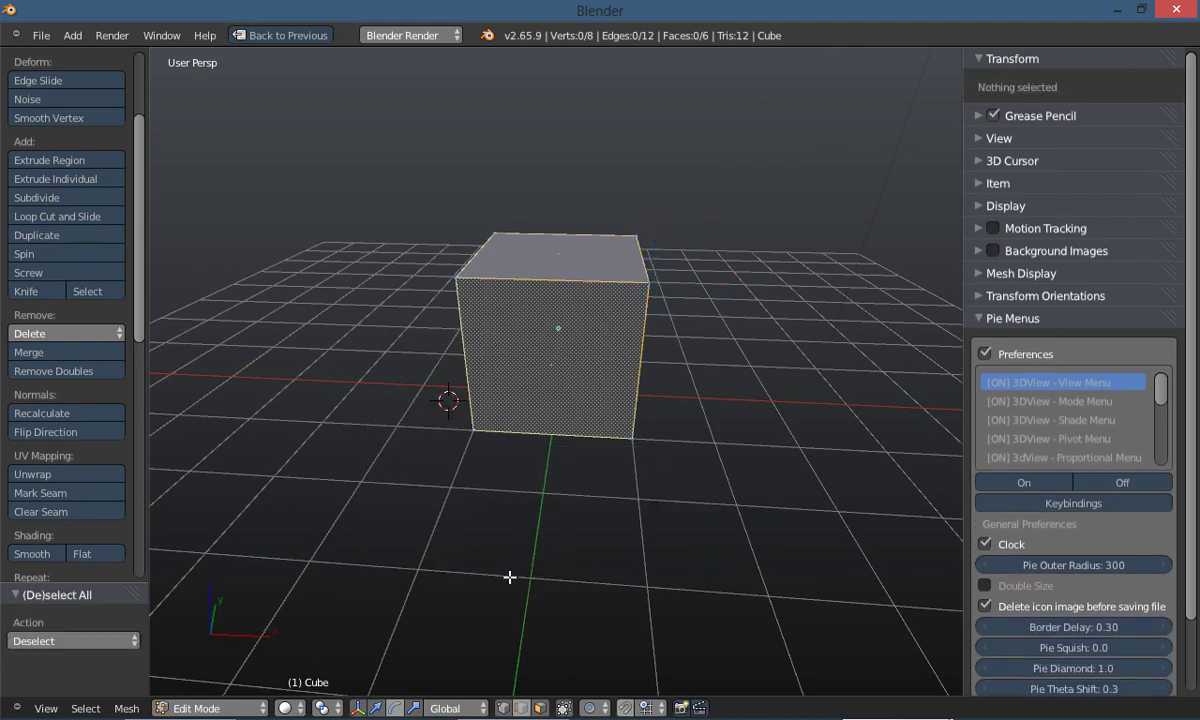
pyautogui.moveTo(470, 595); pyautogui.dragTo(434, 552, button='middle')
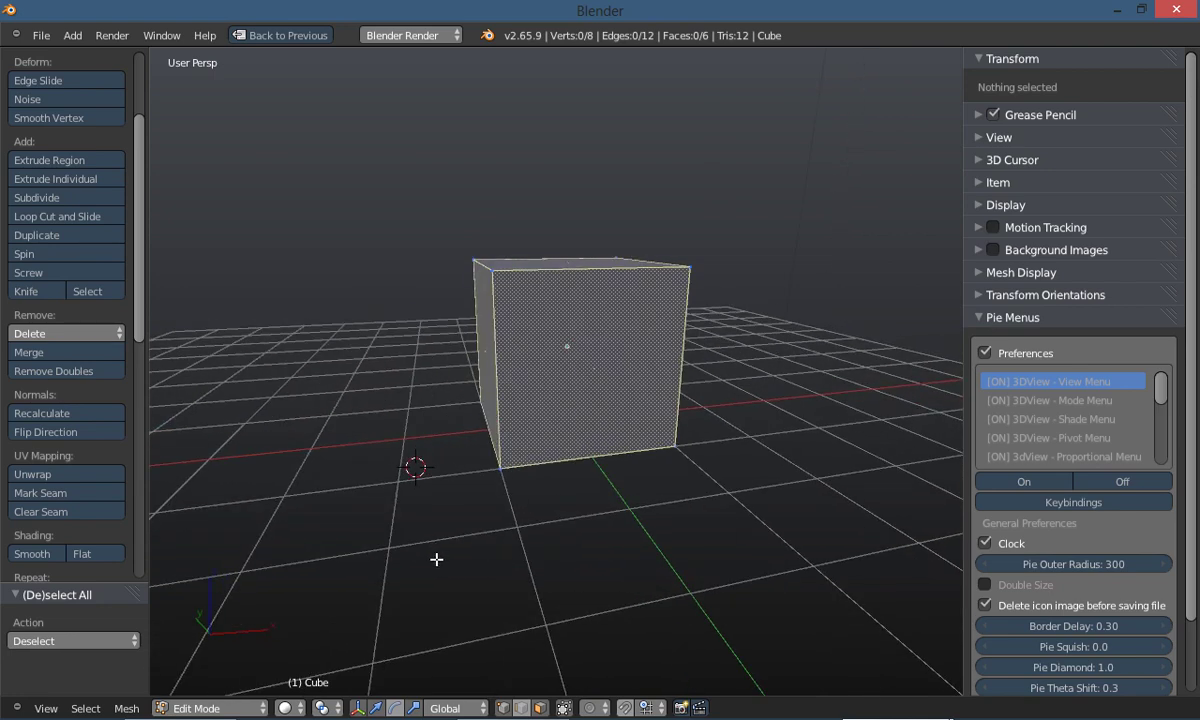
# Choose Translate in the Ctrl+Space manipulator pie and select the corner vertex at (1, -1, 1)
pyautogui.hotkey('ctrl', 'space')
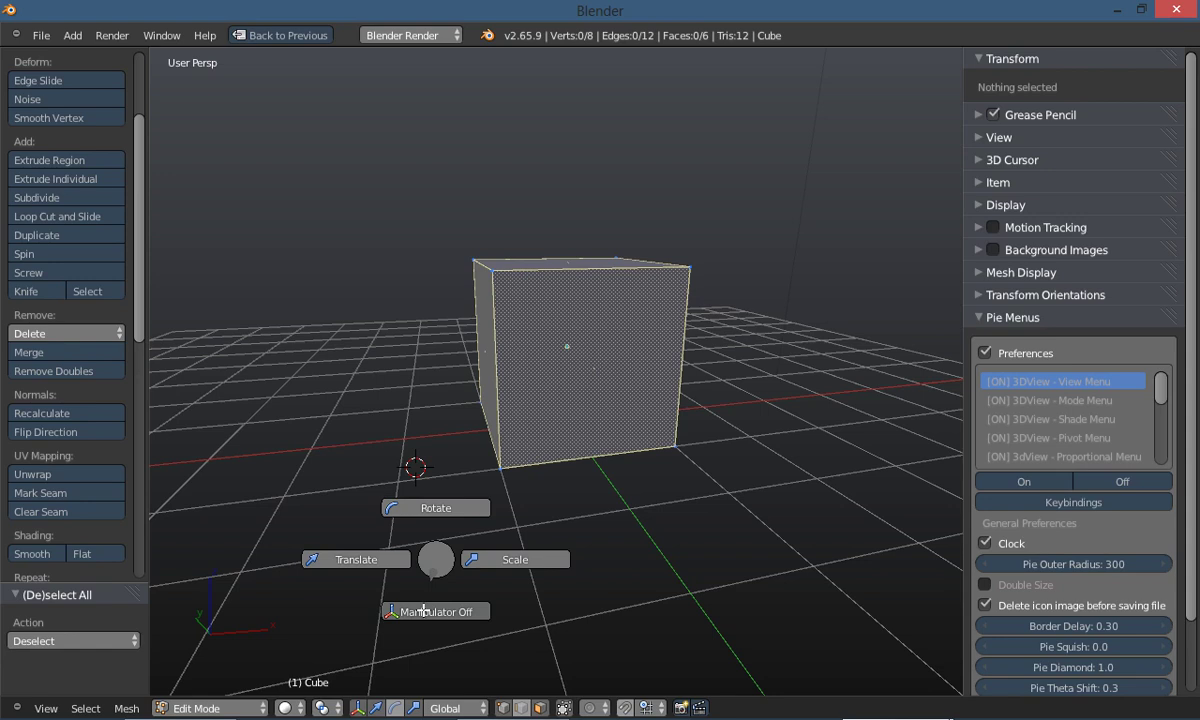
pyautogui.click(369, 571)
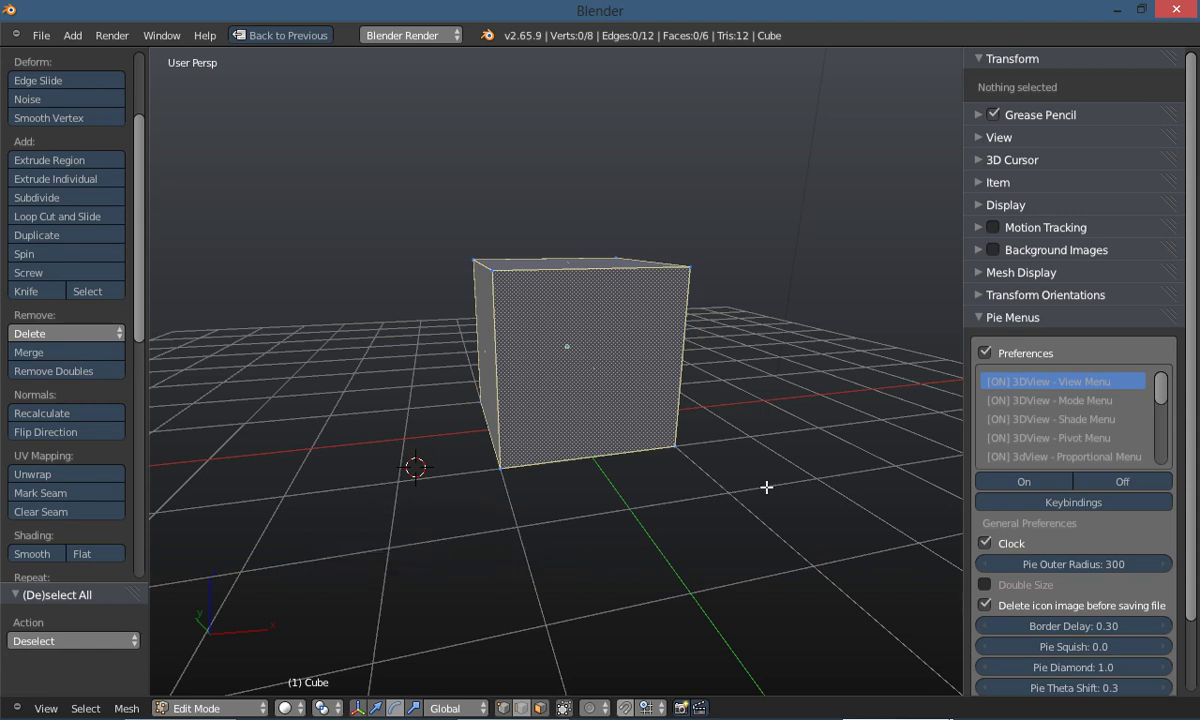
pyautogui.rightClick(688, 267)
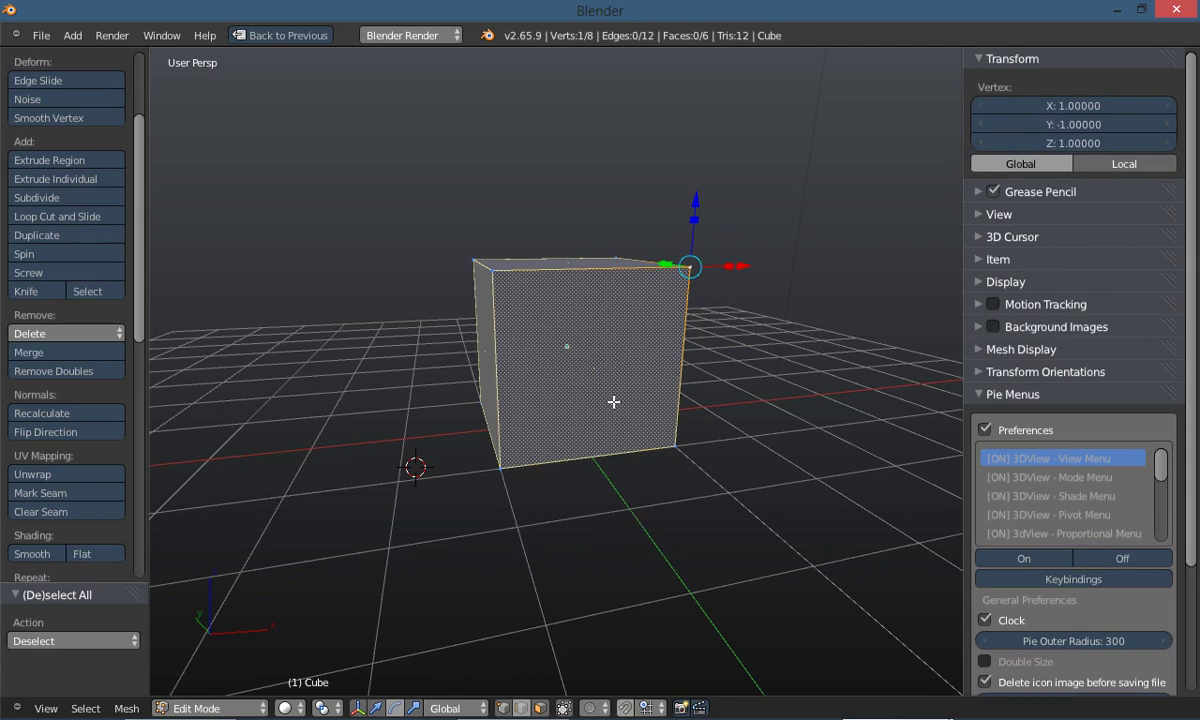
# Select the cube's front face and switch the manipulator to Rotate with the Ctrl+Space pie
pyautogui.rightClick(582, 381)
pyautogui.moveTo(474, 545); pyautogui.dragTo(509, 548, button='middle')
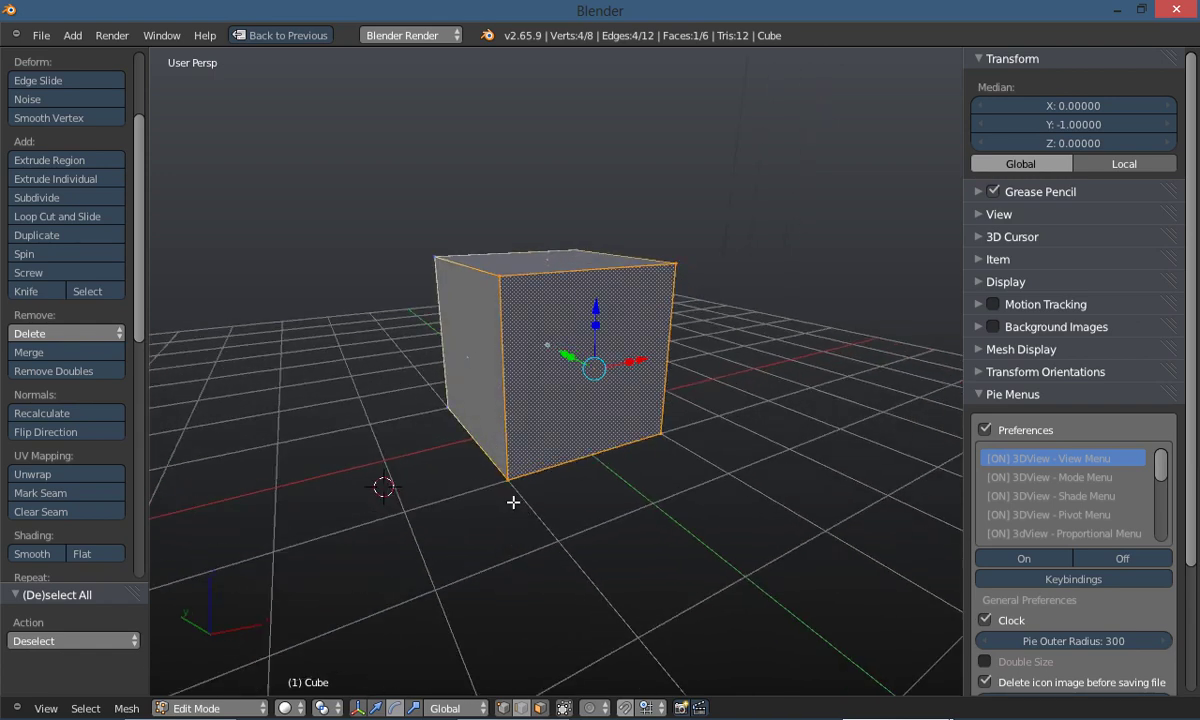
pyautogui.hotkey('ctrl', 'space')
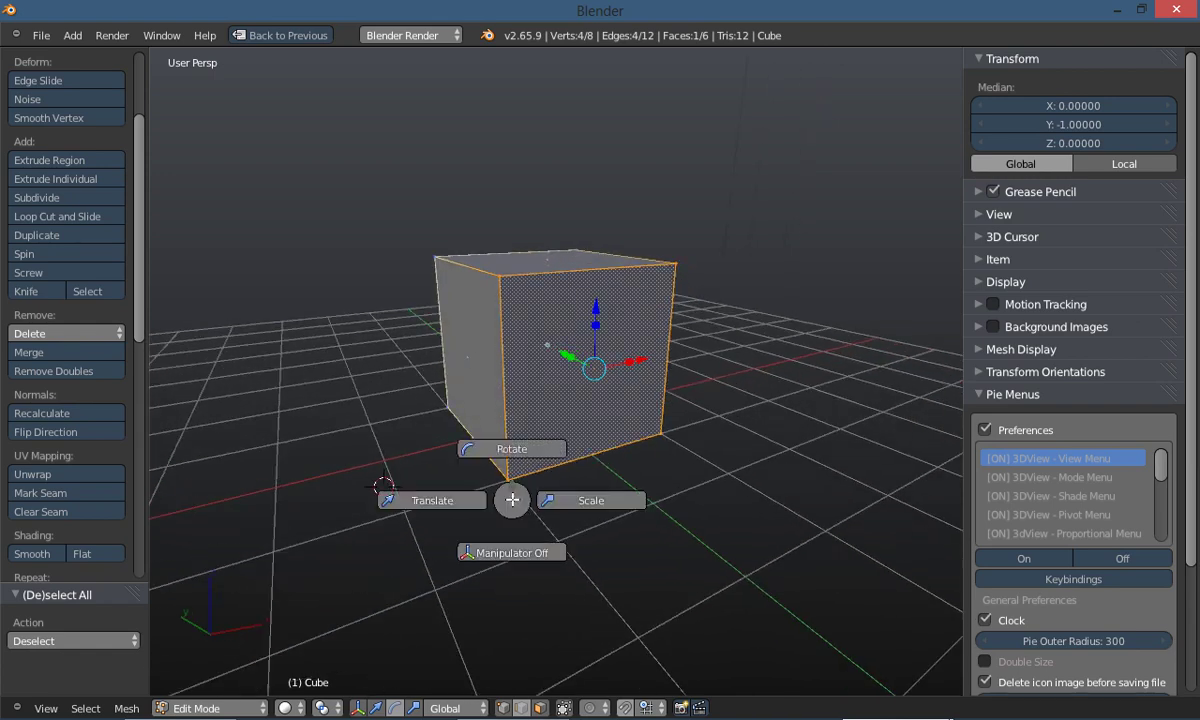
pyautogui.click(476, 428)
# Switch the manipulator back to Translate and add scale handles to it
pyautogui.hotkey('ctrl', 'space')
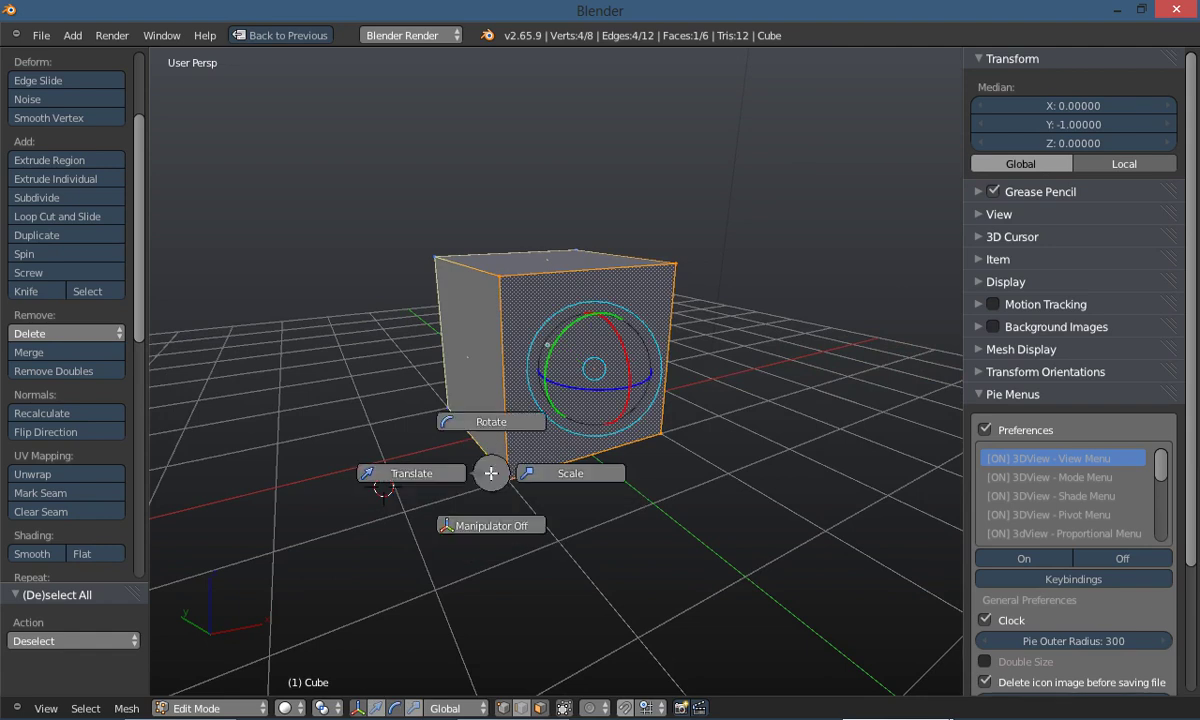
pyautogui.click(411, 473)
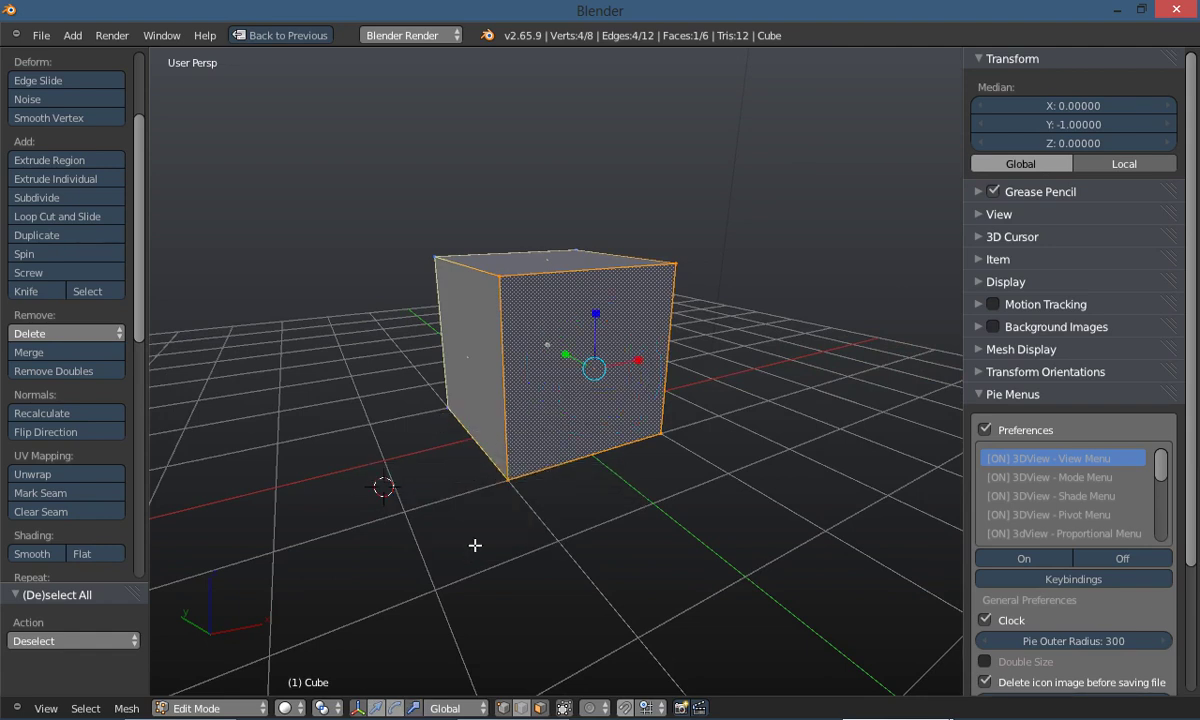
pyautogui.hotkey('ctrl', 'space')
pyautogui.click(365, 513)
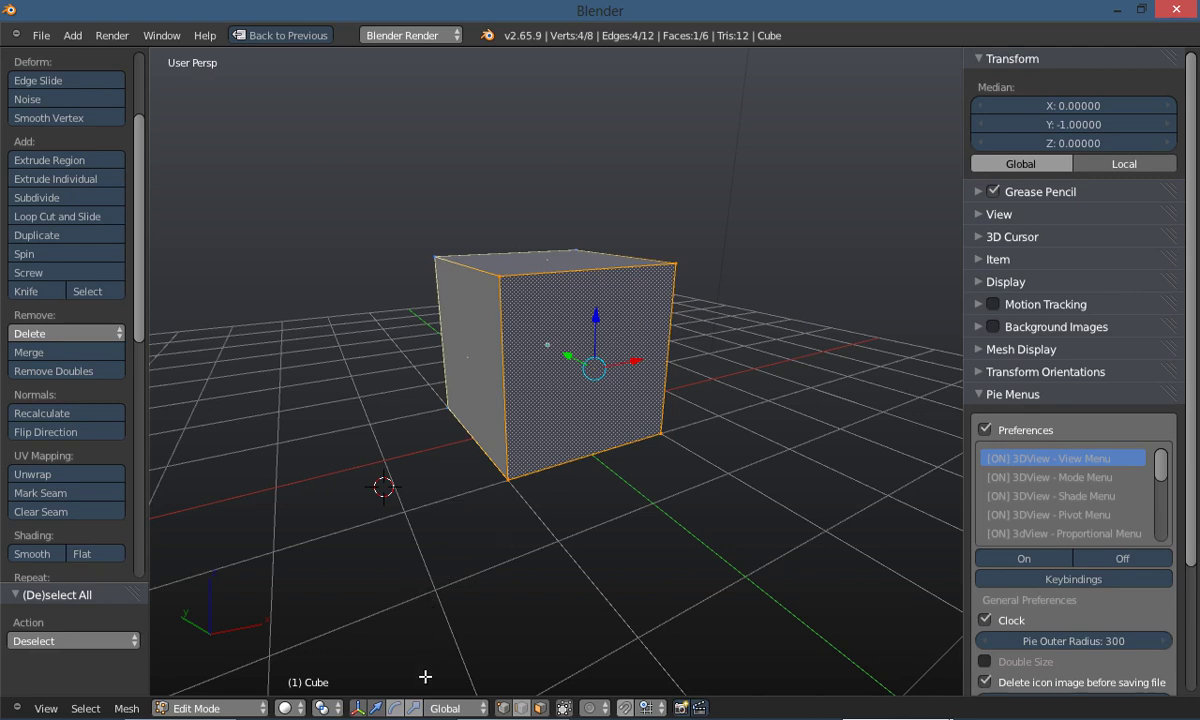
pyautogui.keyDown('shift'); pyautogui.click(413, 707); pyautogui.keyUp('shift')
# Orbit to a near-front view and switch to Faces select mode via the Ctrl+Tab pie
pyautogui.moveTo(571, 547); pyautogui.dragTo(415, 517, button='middle')
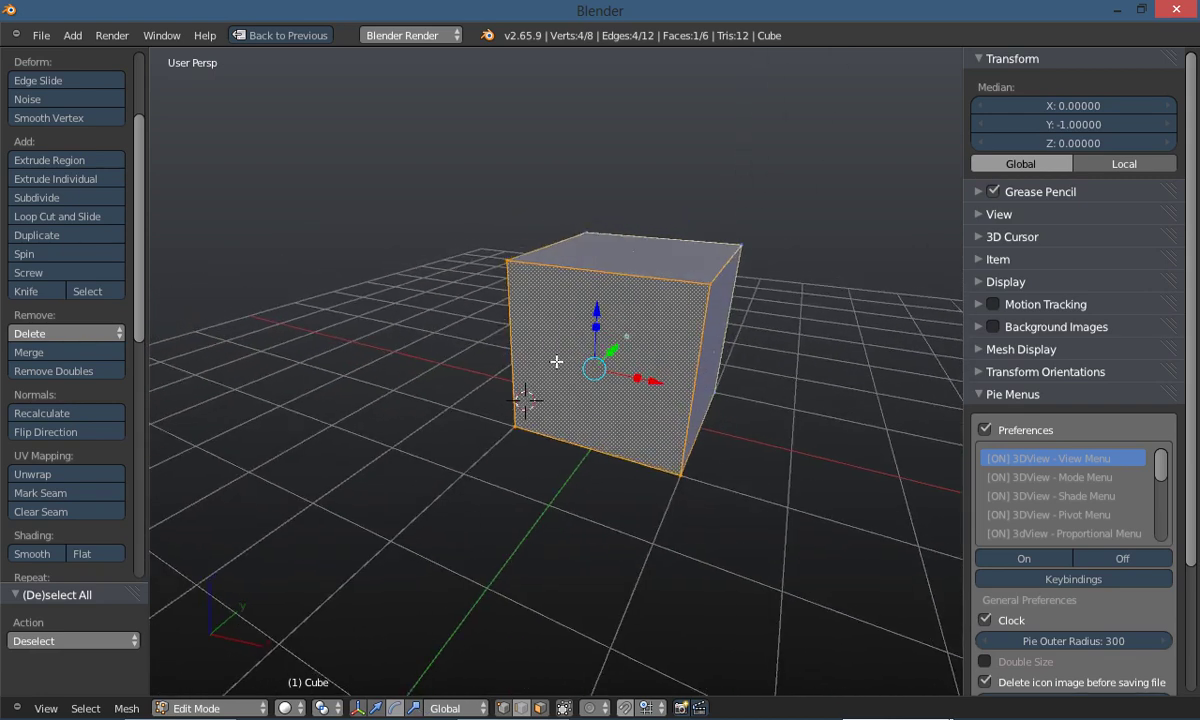
pyautogui.scroll(4, 552, 369)
pyautogui.moveTo(552, 369); pyautogui.dragTo(495, 392, button='middle')
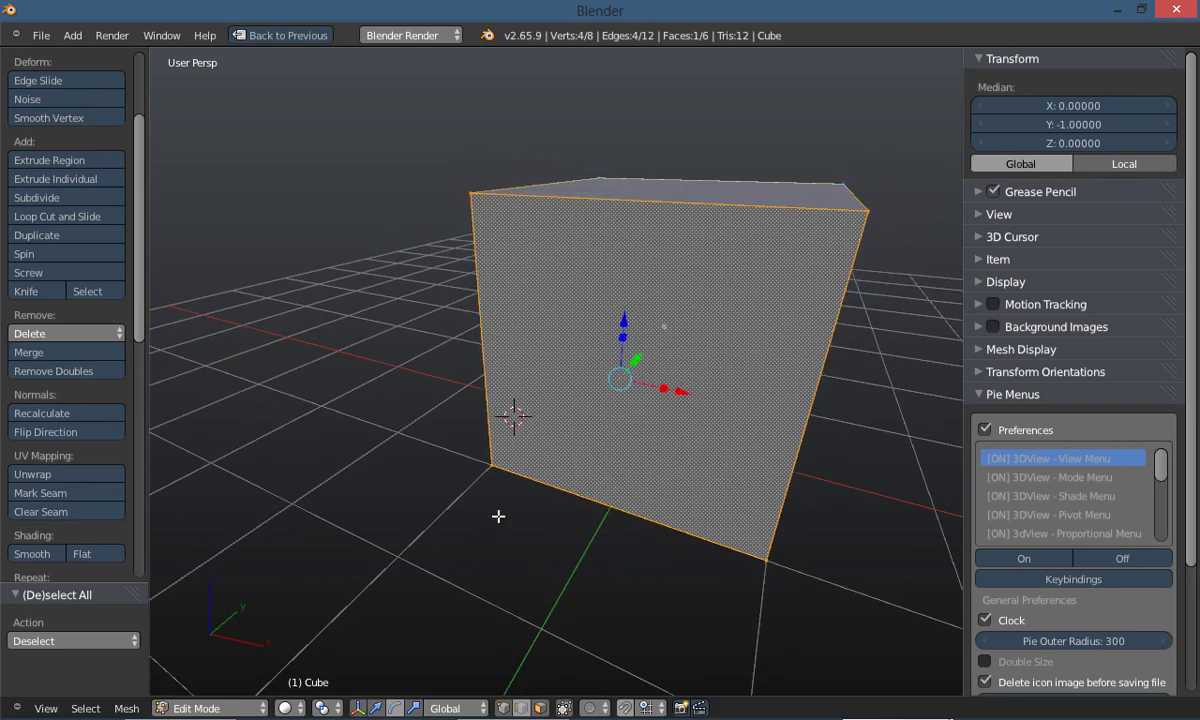
pyautogui.moveTo(433, 571); pyautogui.dragTo(481, 575, button='middle')
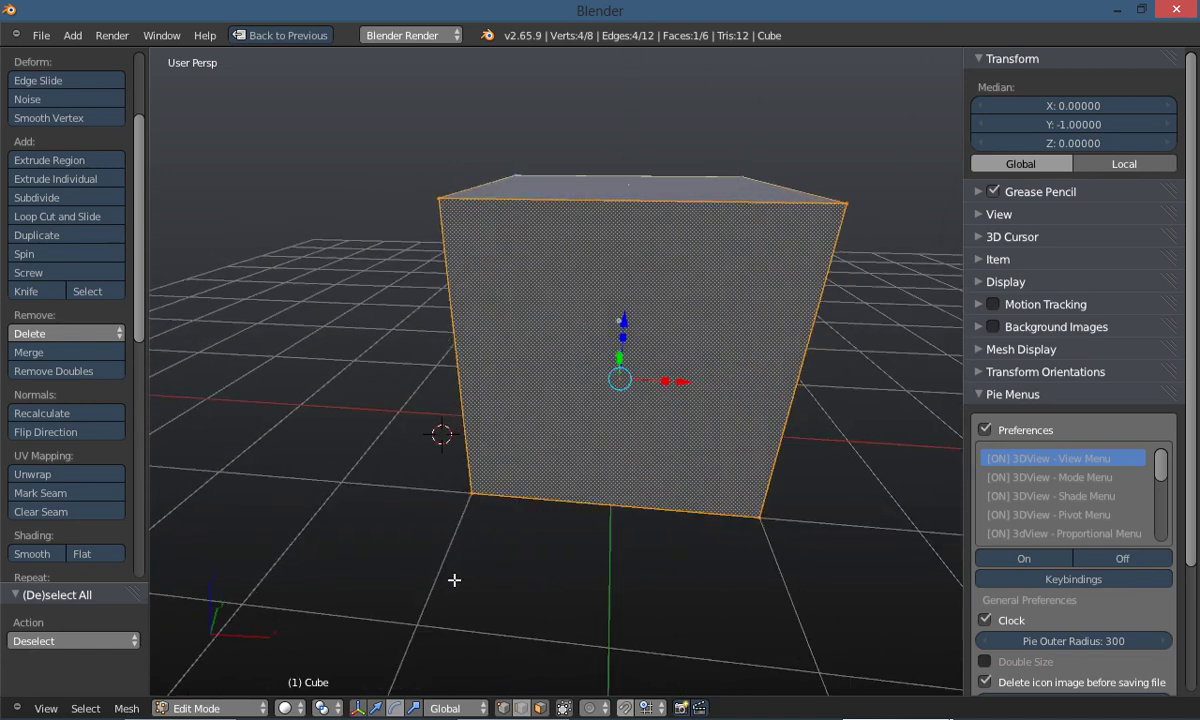
pyautogui.hotkey('ctrl', 'Tab')
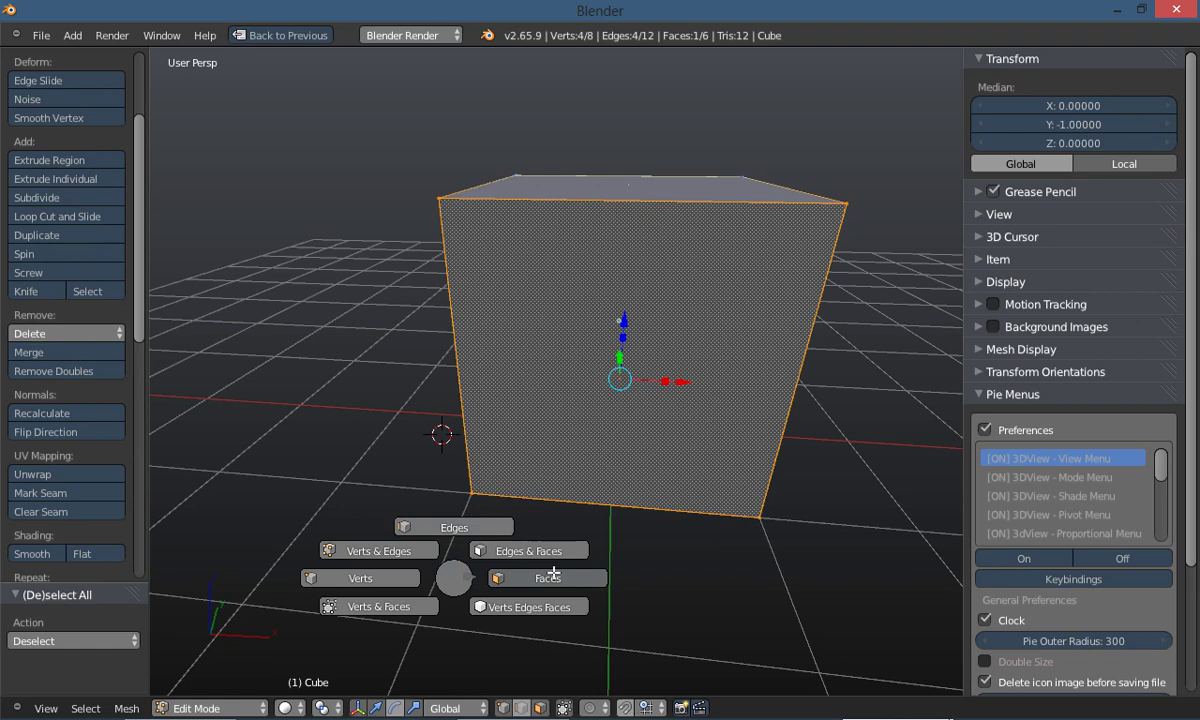
pyautogui.click(518, 541)
# Select the cube's top face, reselecting it from a higher view angle
pyautogui.rightClick(450, 182)
pyautogui.press('a')
pyautogui.moveTo(338, 341); pyautogui.dragTo(357, 436, button='middle')
pyautogui.moveTo(494, 429); pyautogui.dragTo(498, 319, button='middle')
pyautogui.rightClick(500, 240)
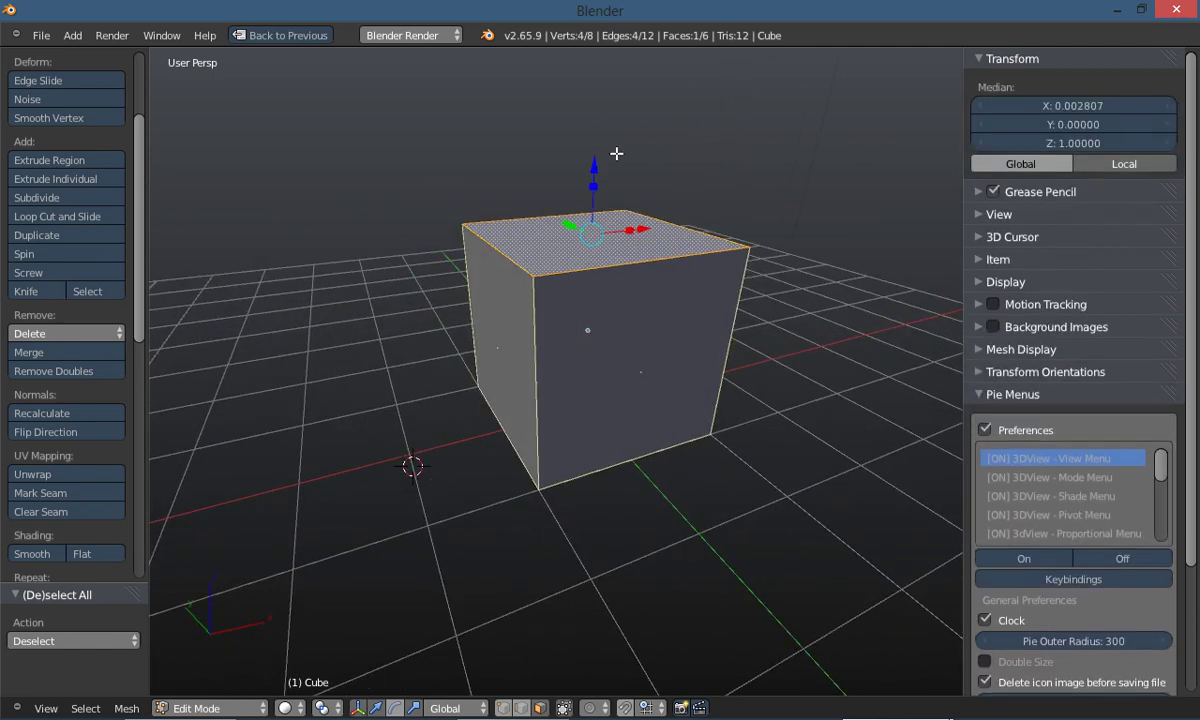
# Drag the top face down the Z arrow, then undo it and deselect everything
pyautogui.moveTo(592, 167); pyautogui.dragTo(597, 247)
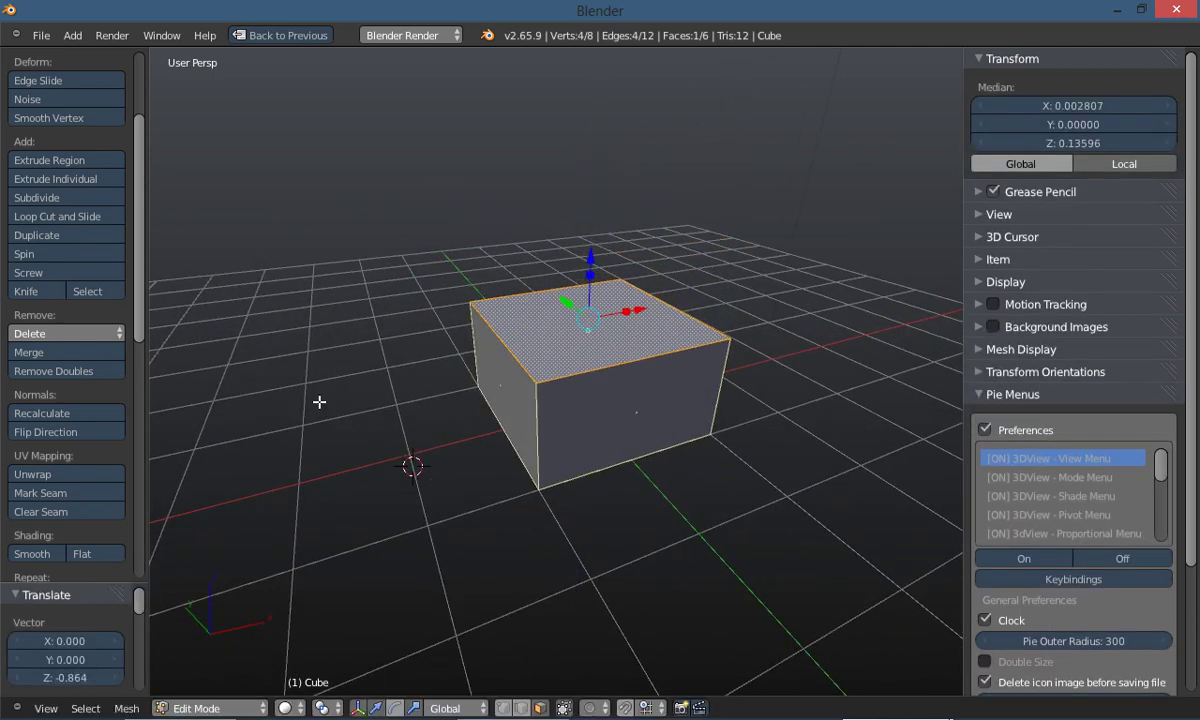
pyautogui.press('a')
pyautogui.hotkey('ctrl', 'z')
pyautogui.hotkey('ctrl', 'z')
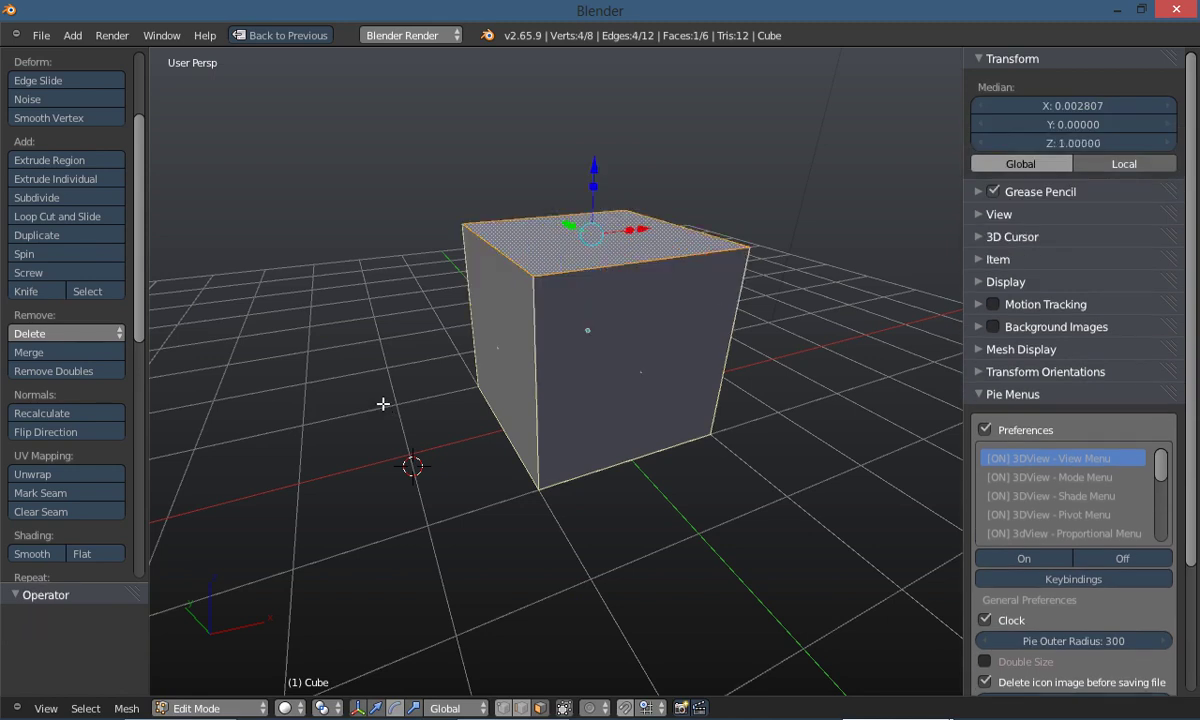
pyautogui.press('a')
pyautogui.moveTo(436, 428)
pyautogui.mouseDown(button='middle')
pyautogui.moveTo(423, 407)
pyautogui.moveTo(447, 402)
pyautogui.moveTo(435, 434)
pyautogui.mouseUp(button='middle')
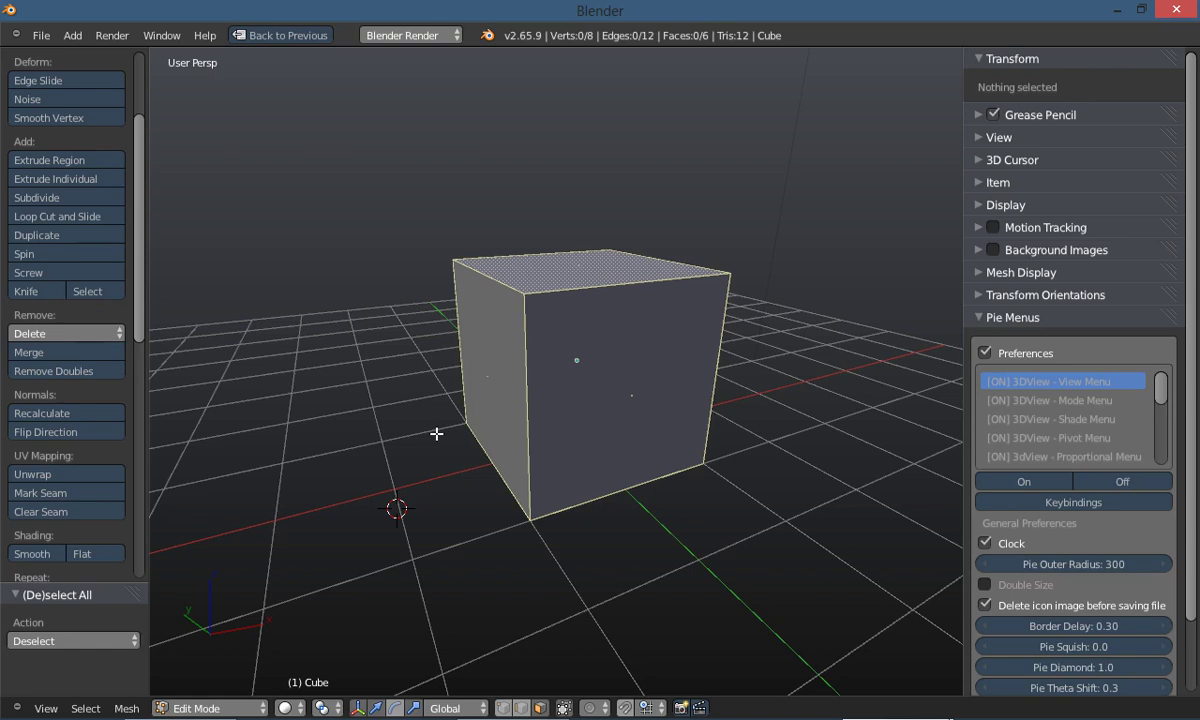
# Collapse the sidebar's Pie Menus panel to reveal Transform Extra Options, 3D Cursor Tools and Quick Preferences
pyautogui.click(1010, 317)
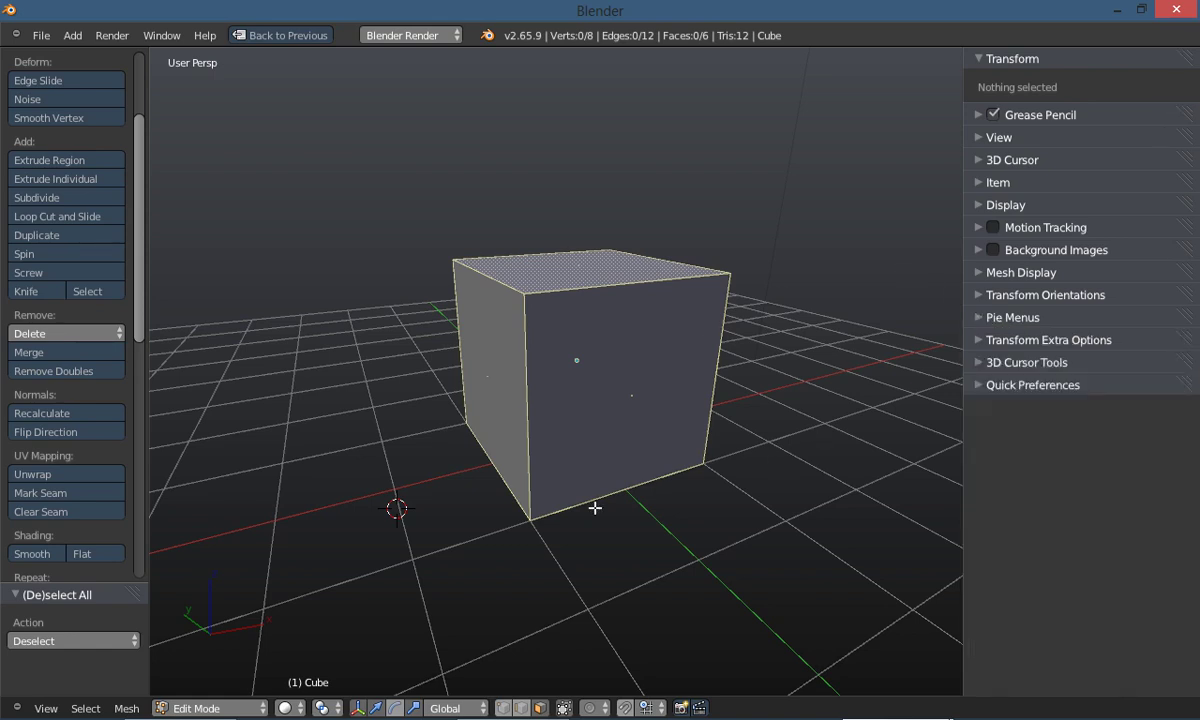
pyautogui.scroll(1, 349, 518)
pyautogui.scroll(-1, 351, 512)
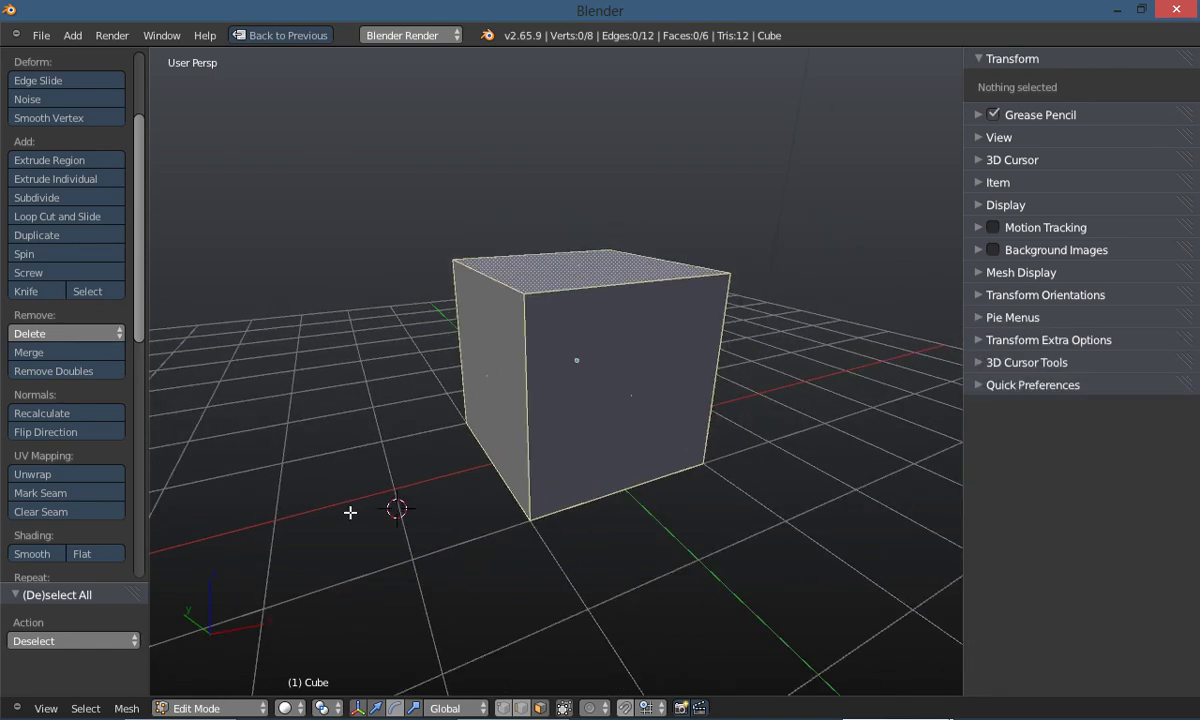